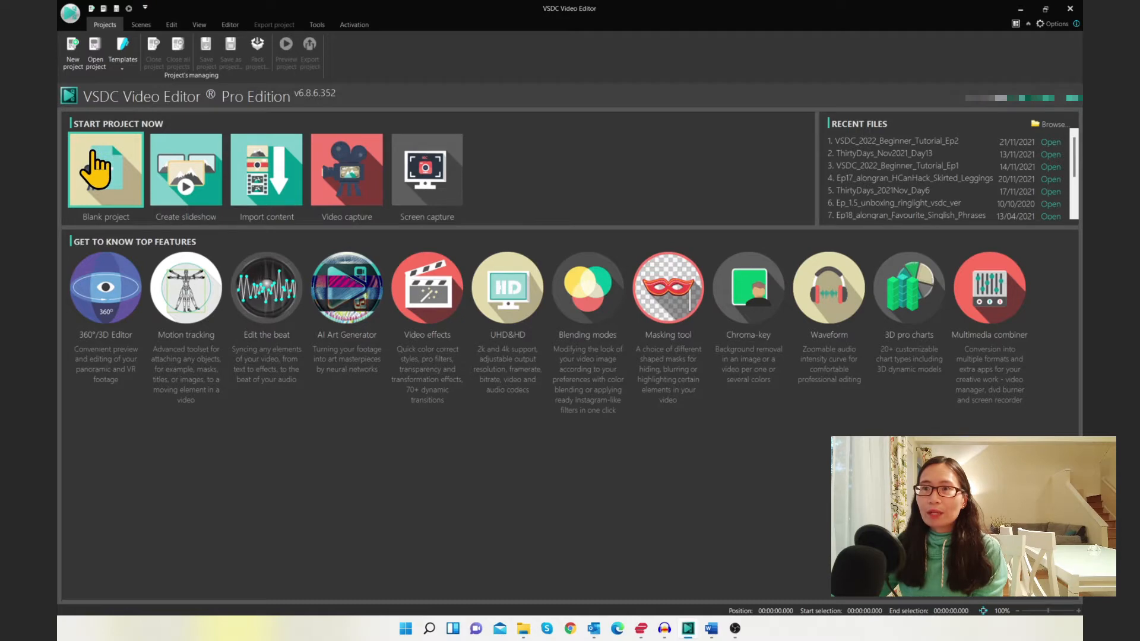
Create a blank project titled "Sample Project" with the Instagram TV (IGTV) 1080x1920 settings
left_click(93, 156)
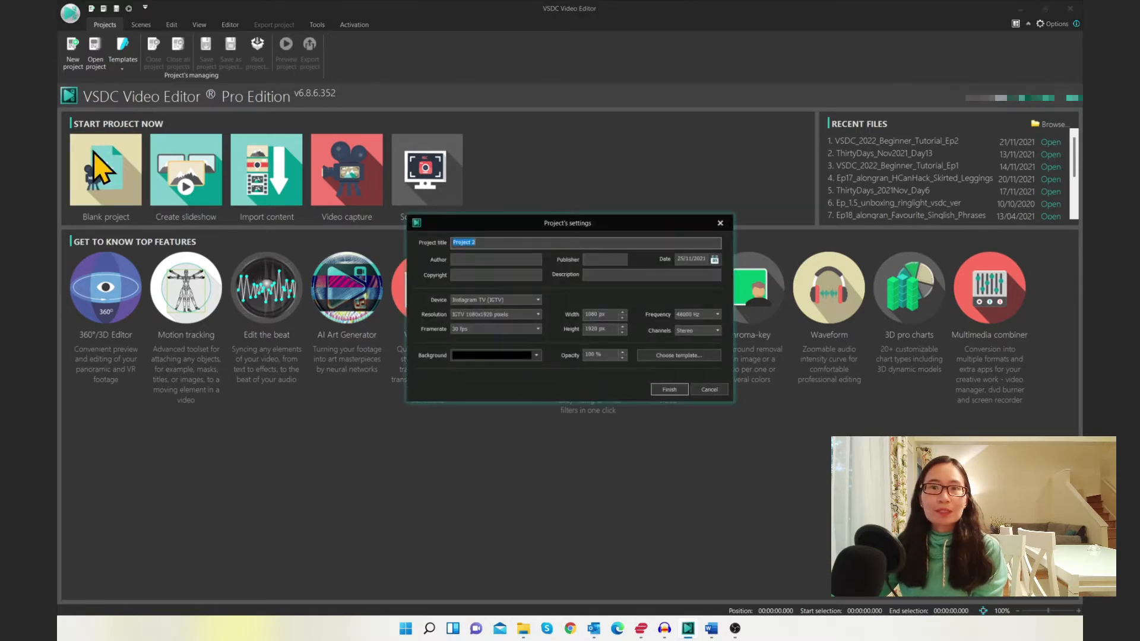
left_click(493, 314)
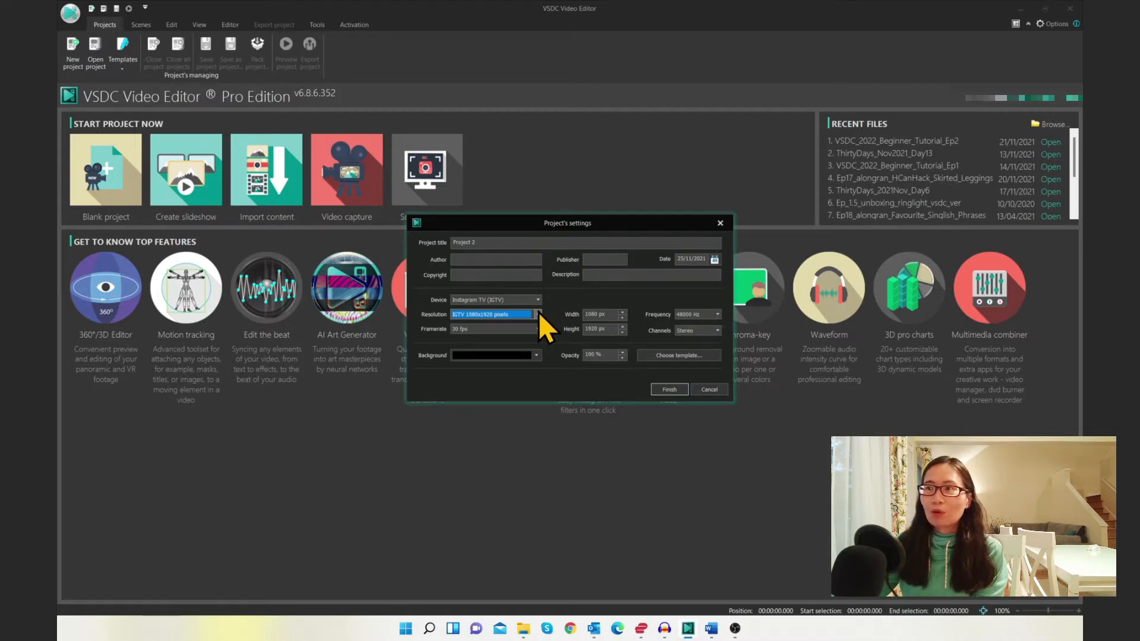
left_click(497, 243)
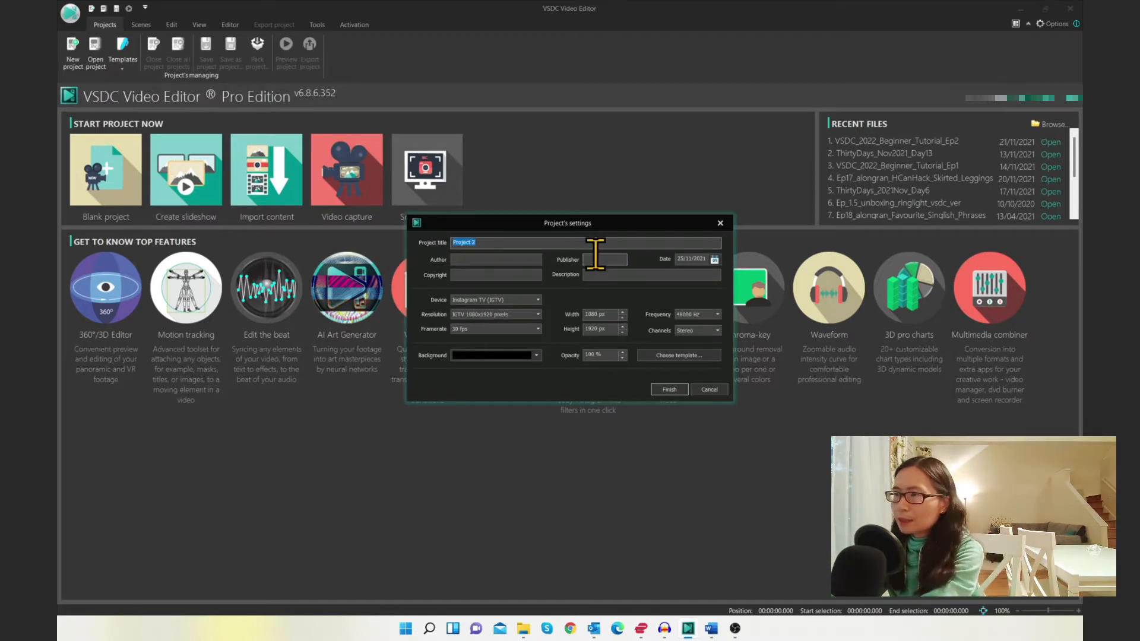
type("Sample")
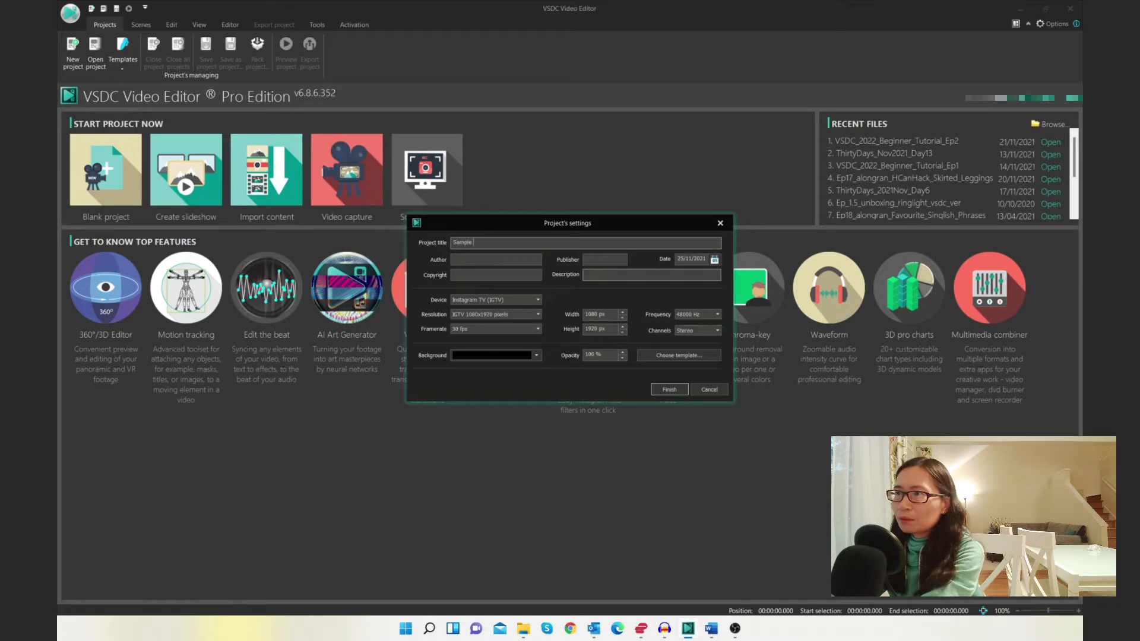
type(" Project")
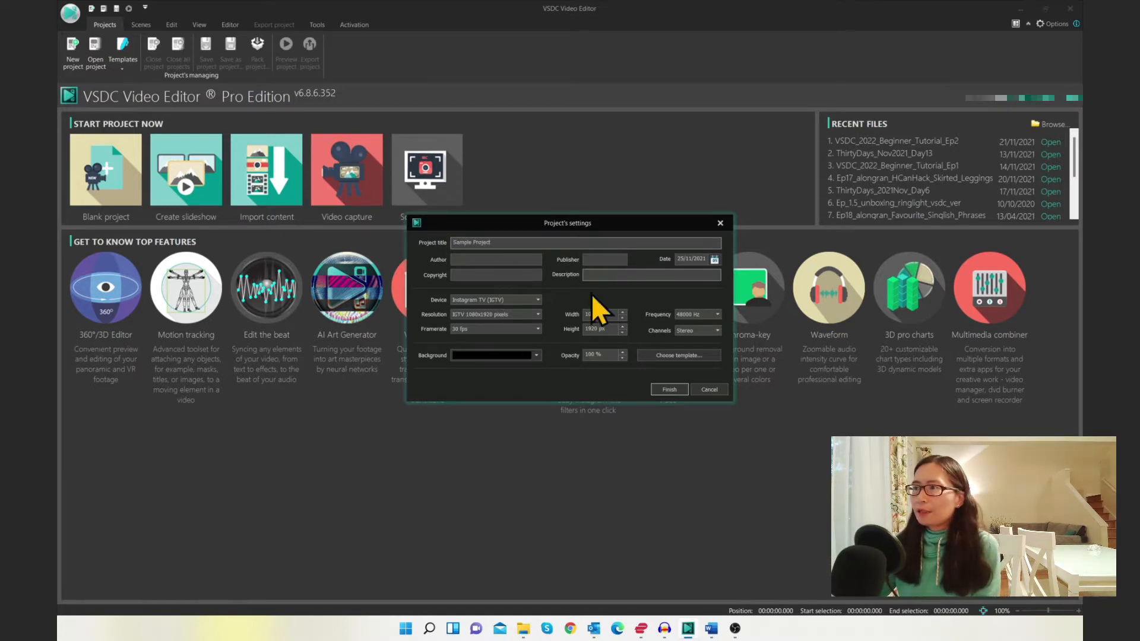
left_click(670, 390)
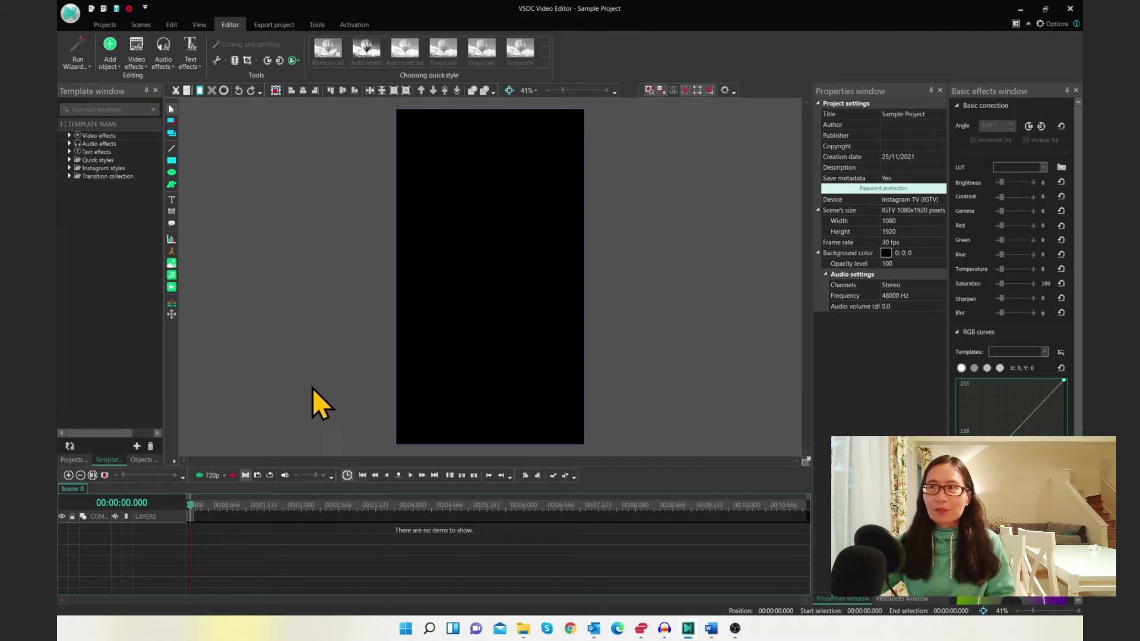
Review the program's acceleration options and set the preview playback quality to 720p
left_click(1046, 23)
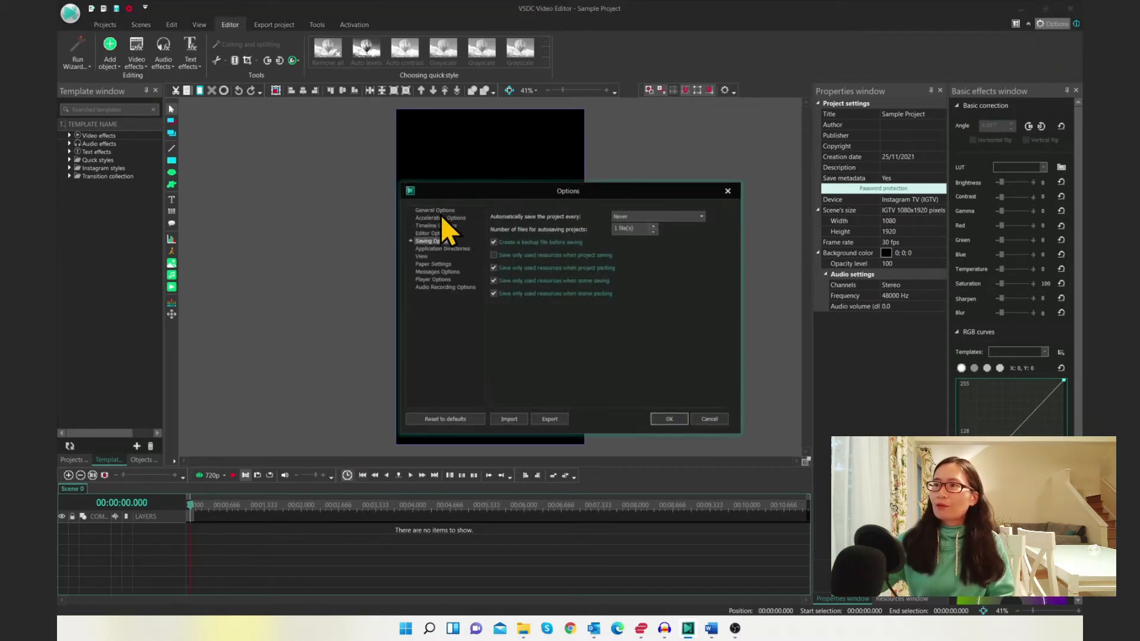
left_click(440, 217)
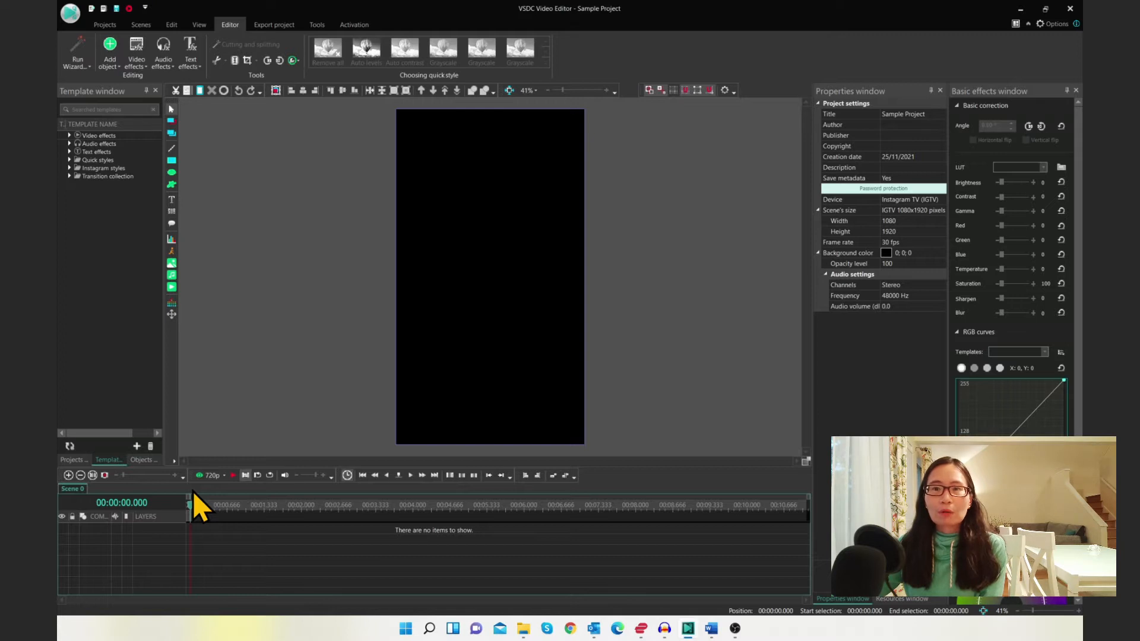
left_click(225, 478)
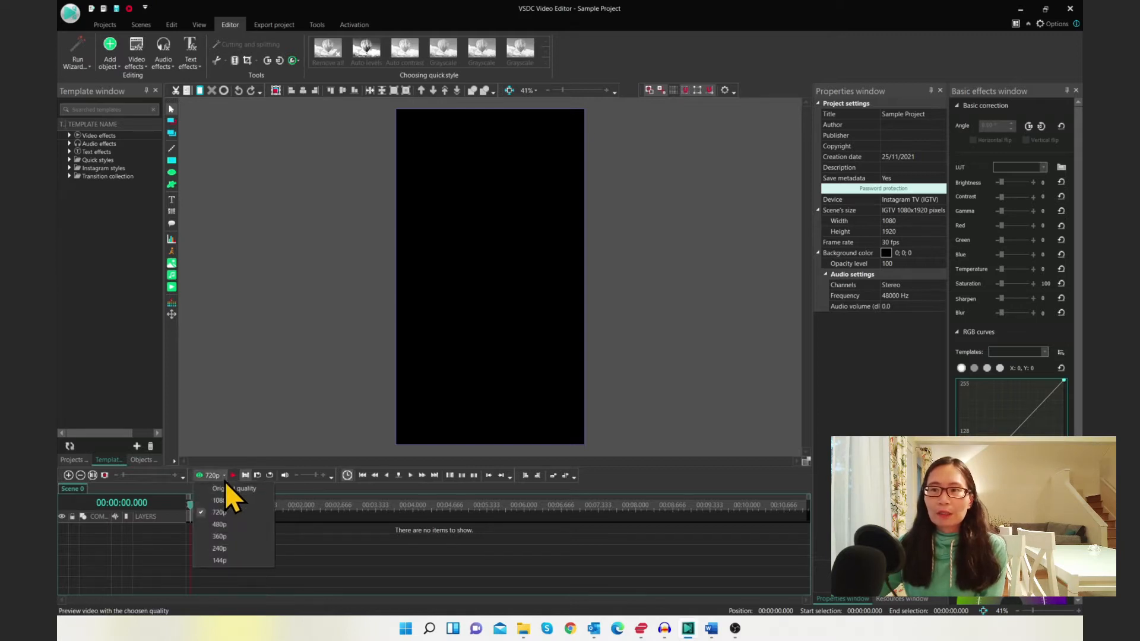
left_click(256, 515)
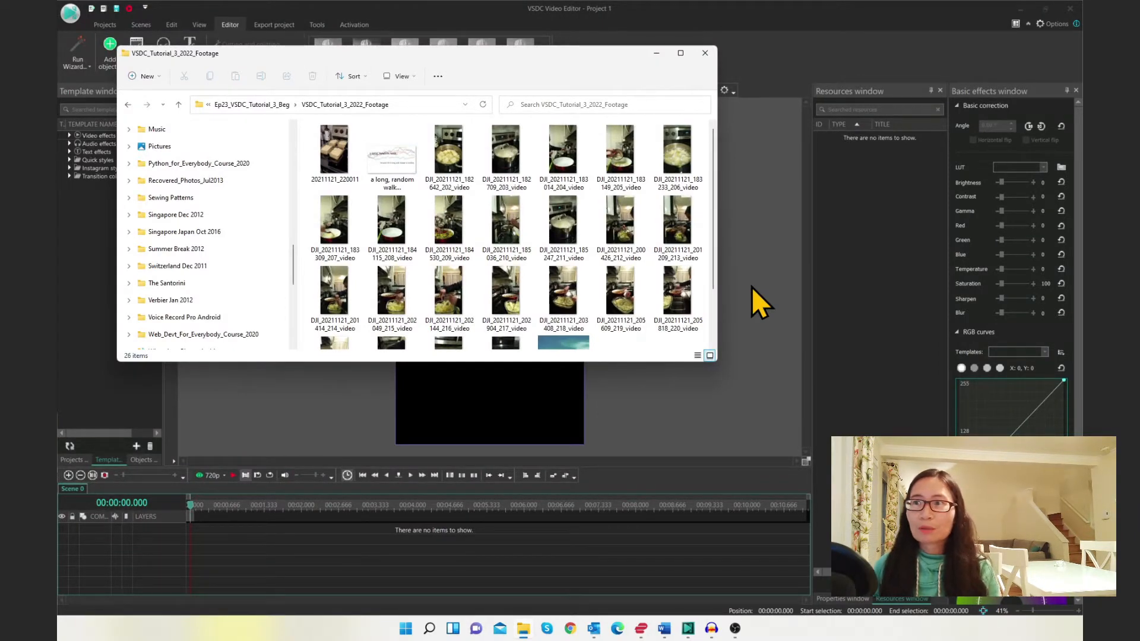
Select all 26 footage files in the VSDC_Tutorial_3_2022_Footage folder and drag them into the editor
left_click(333, 147)
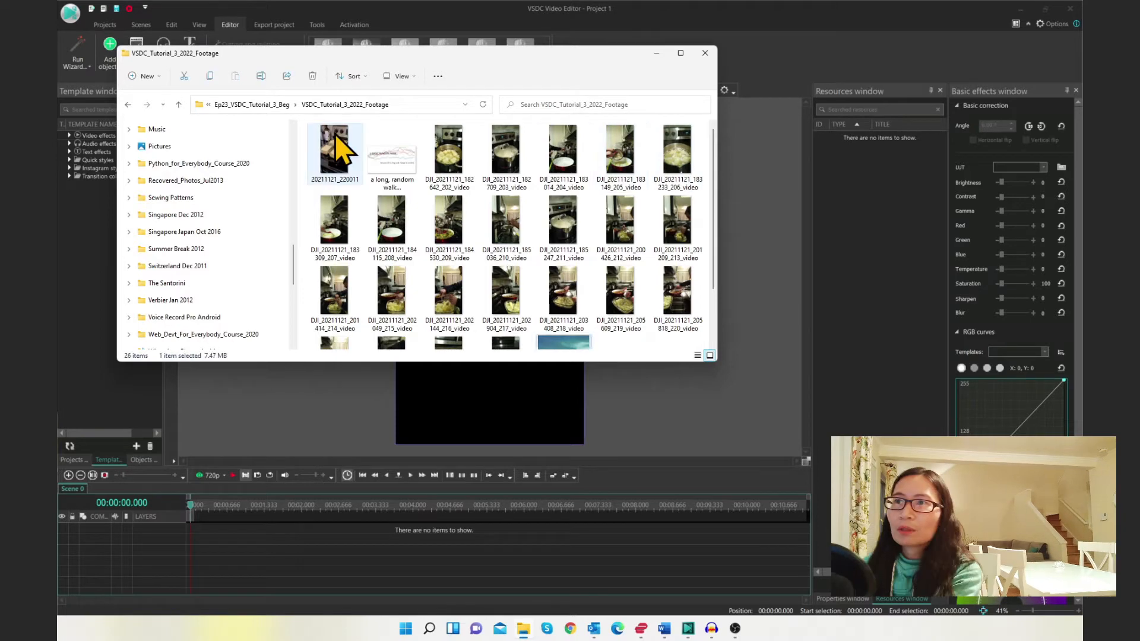
left_click(564, 341, "shift")
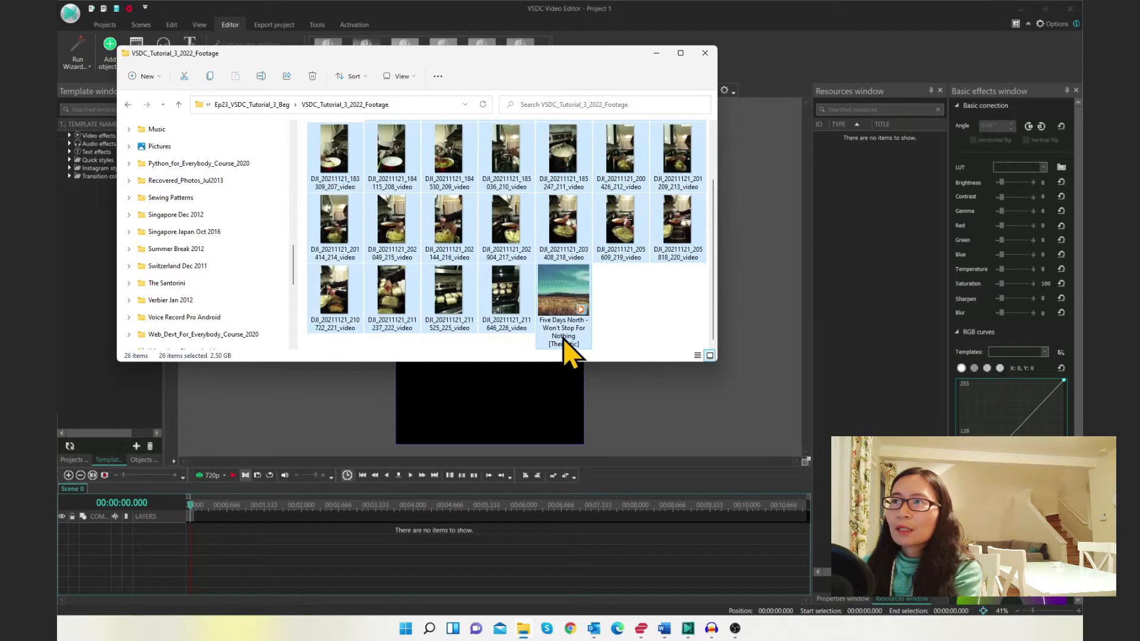
left_click_drag(447, 184, 882, 206)
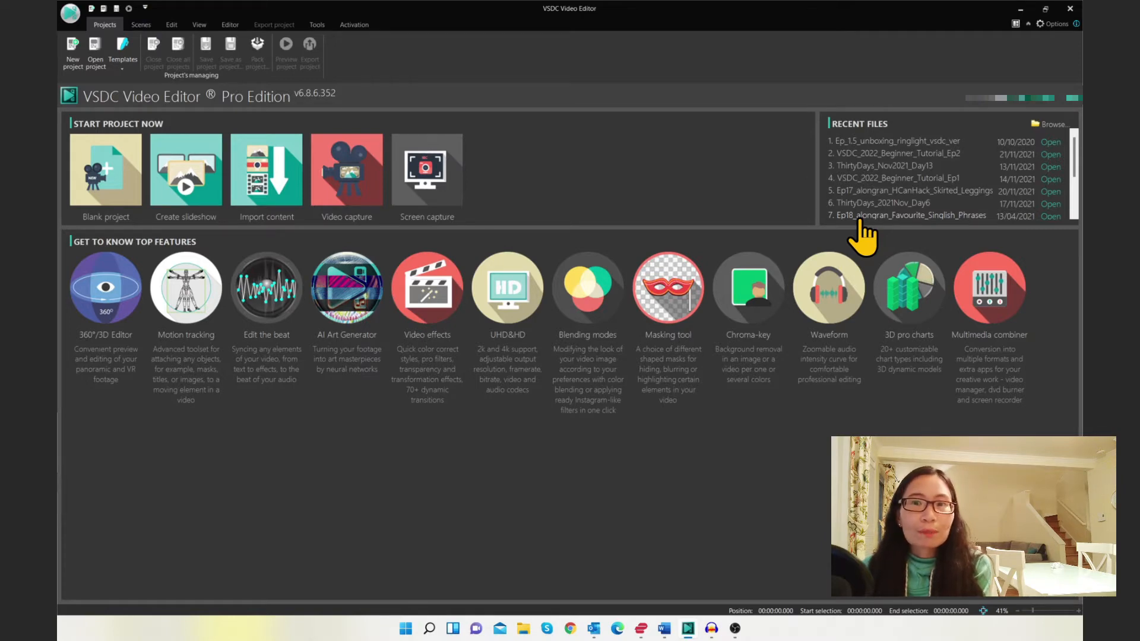
Open the recent project Ep18_alongran_Favourite_Singlish_Phrases and relink its missing audio to Ep18_Singlish_vo1_take5
left_click(859, 217)
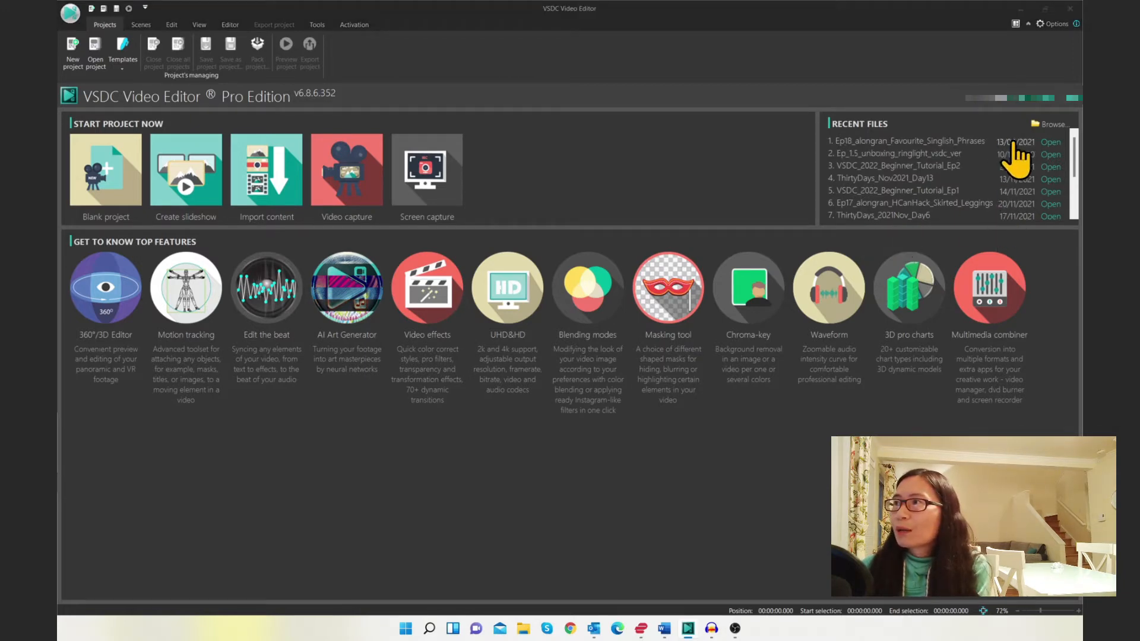
left_click(1047, 143)
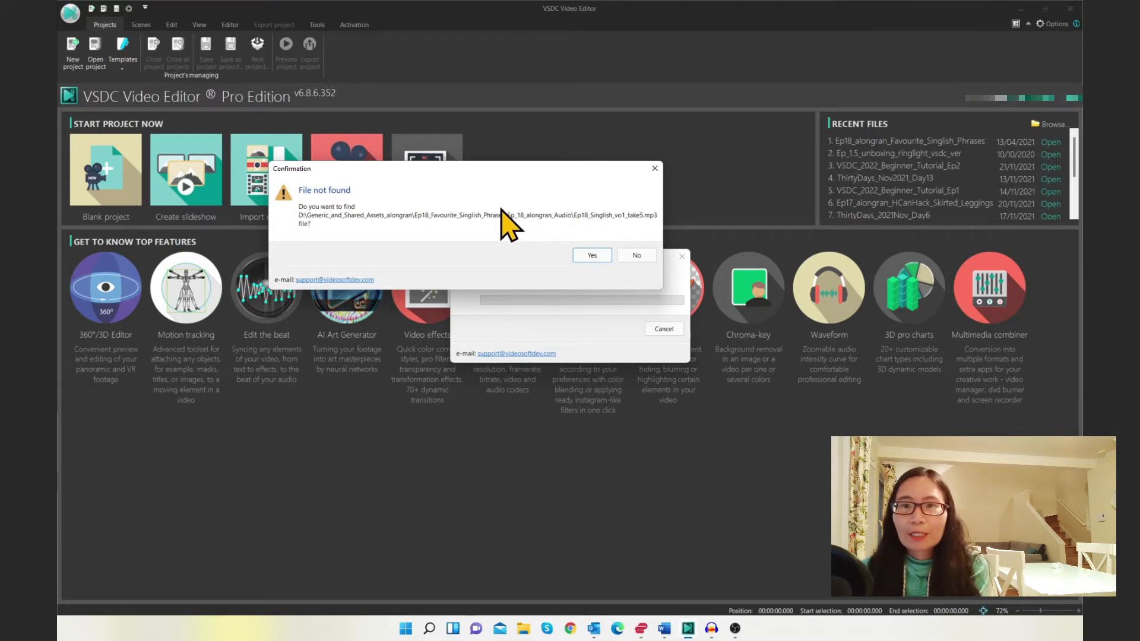
left_click(592, 258)
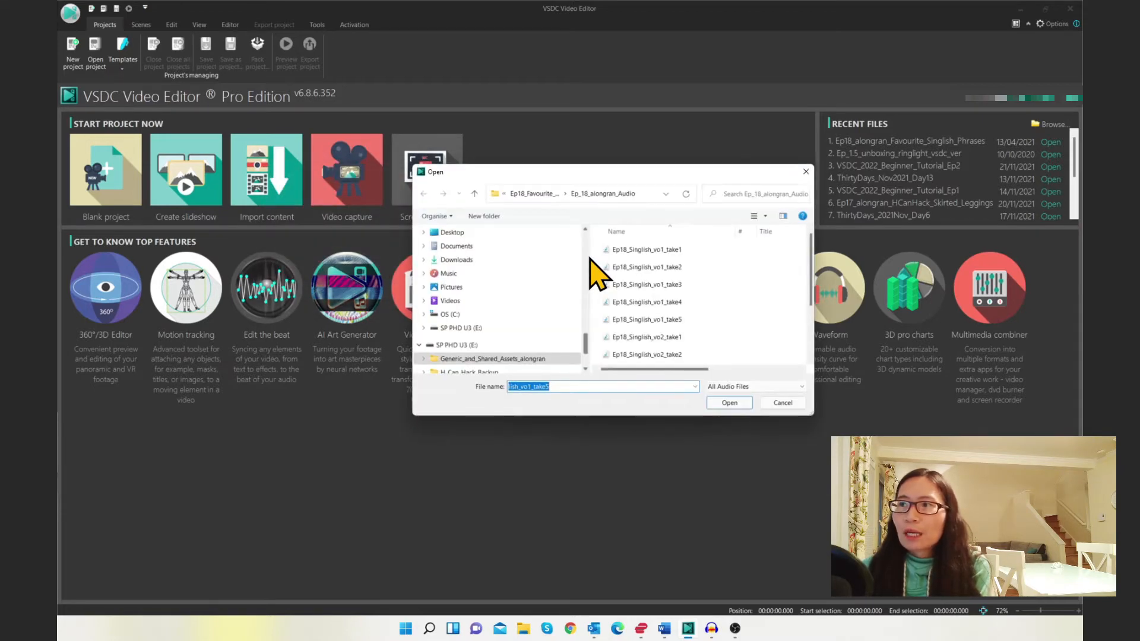
left_click(659, 321)
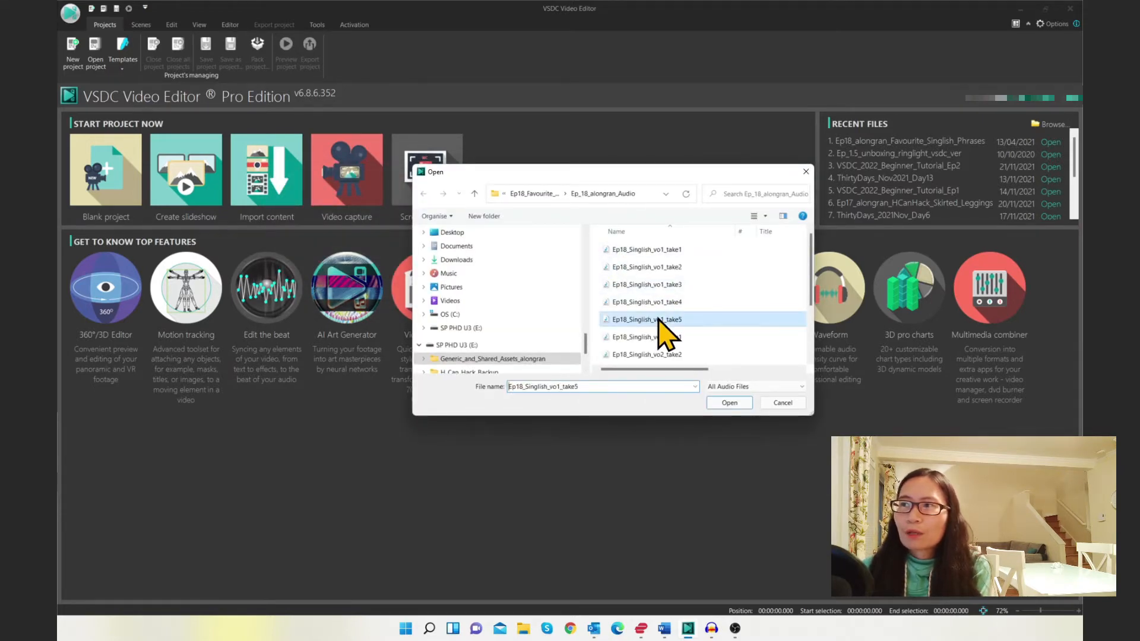
left_click(716, 405)
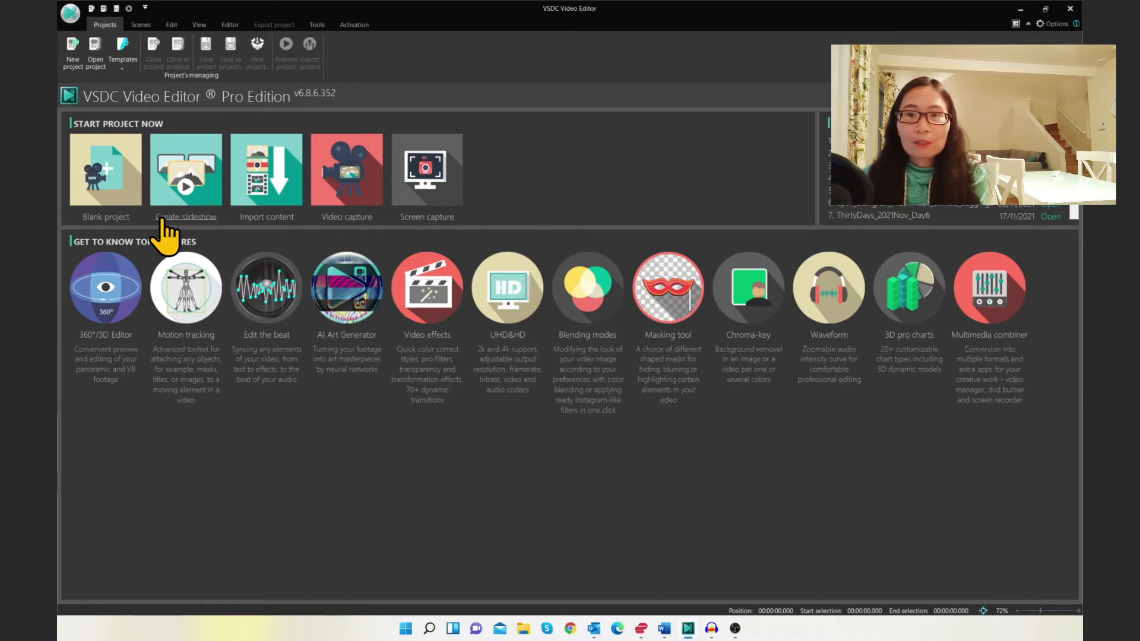
Import clips DJI_20211121_182709_203, 183014_204 and 183149_205 from VSDC_Tutorial_3_2022_Footage into a new project with default settings
left_click(277, 181)
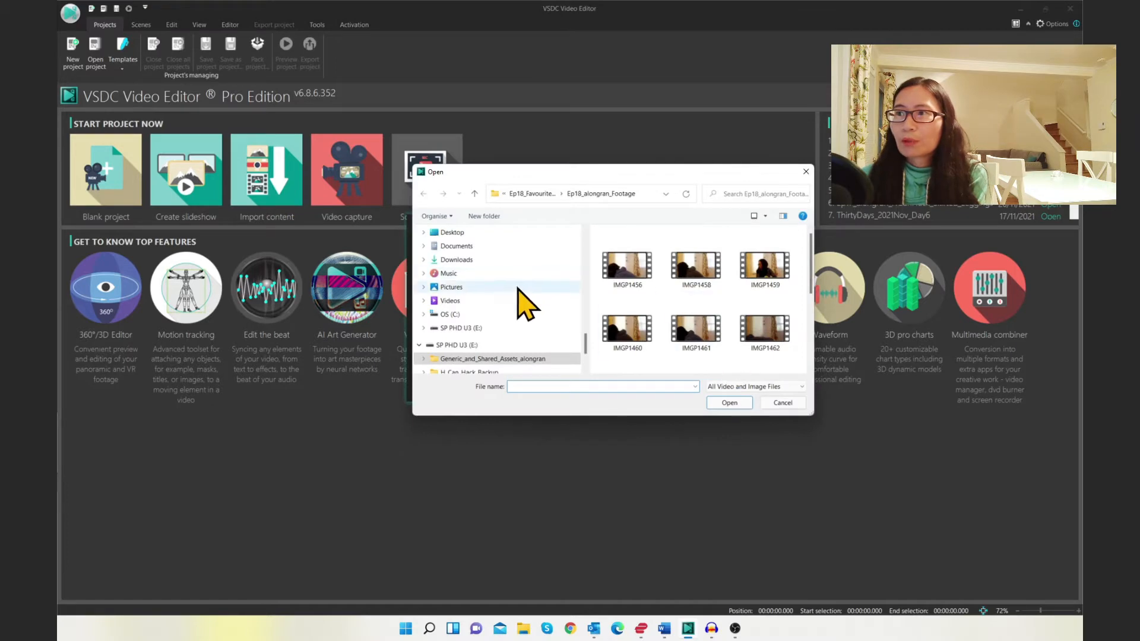
scroll(518, 289, "down", 10)
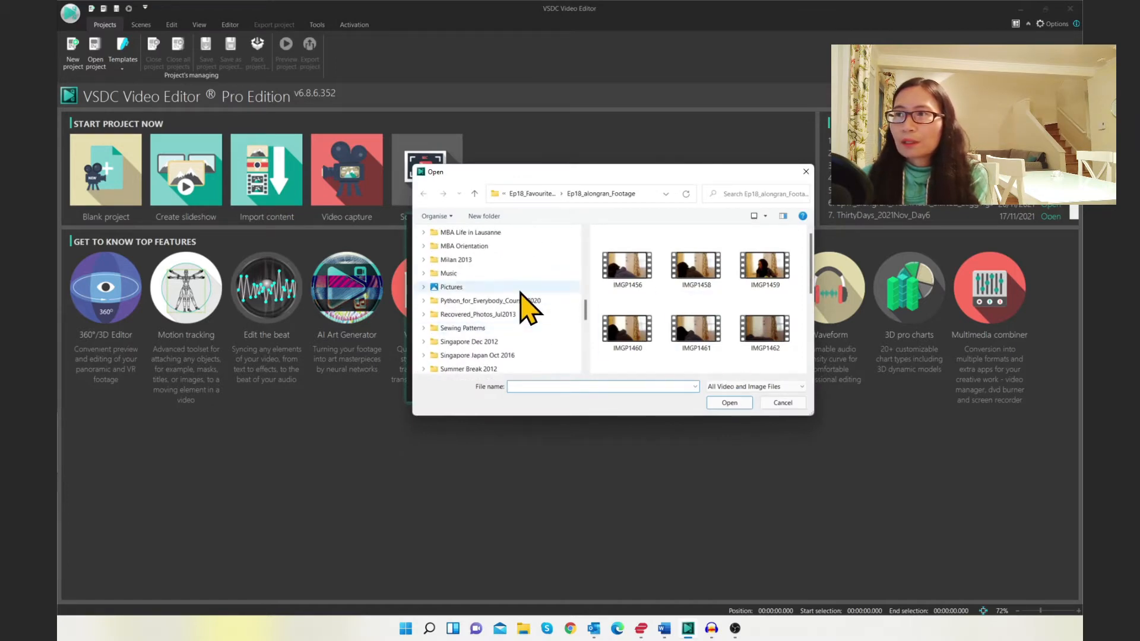
scroll(520, 293, "up", 10)
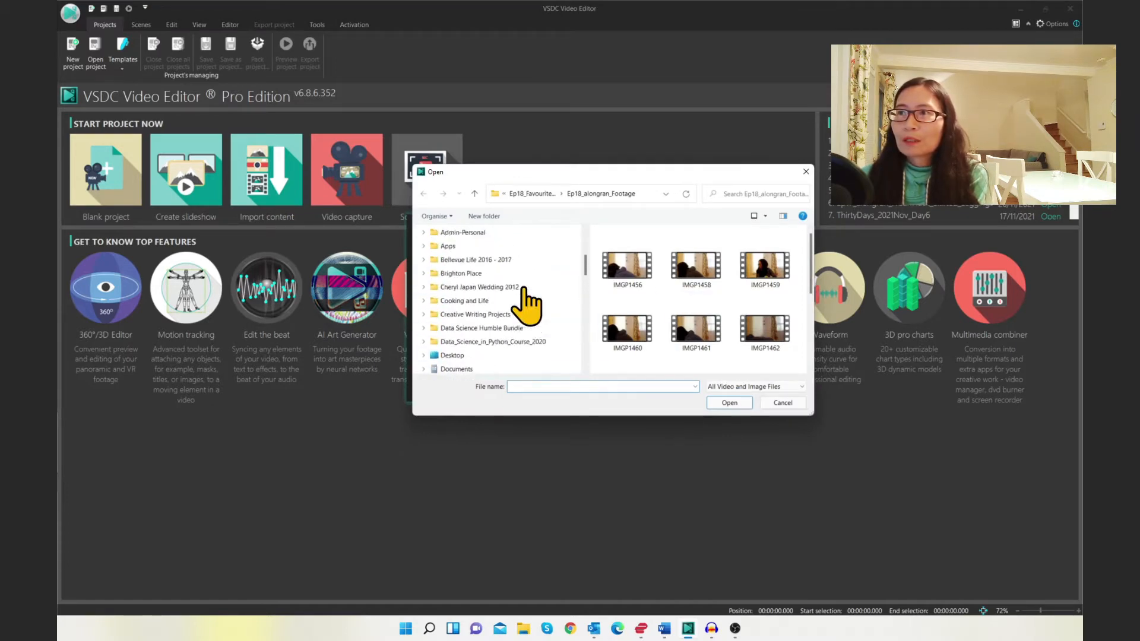
scroll(525, 291, "up", 4)
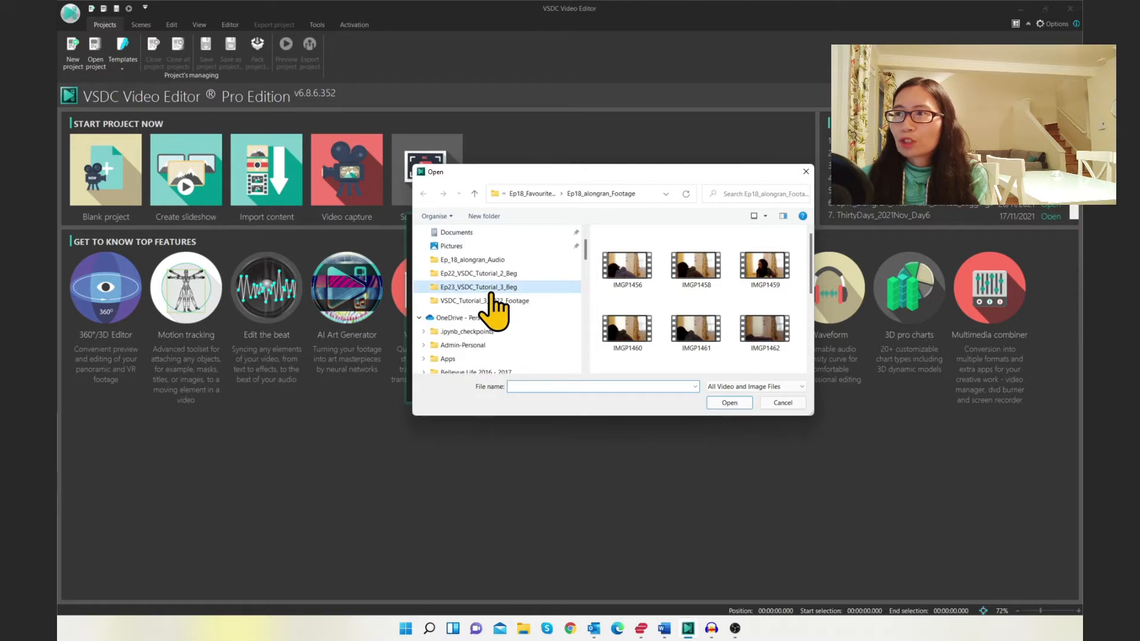
left_click(491, 290)
double_click(641, 274)
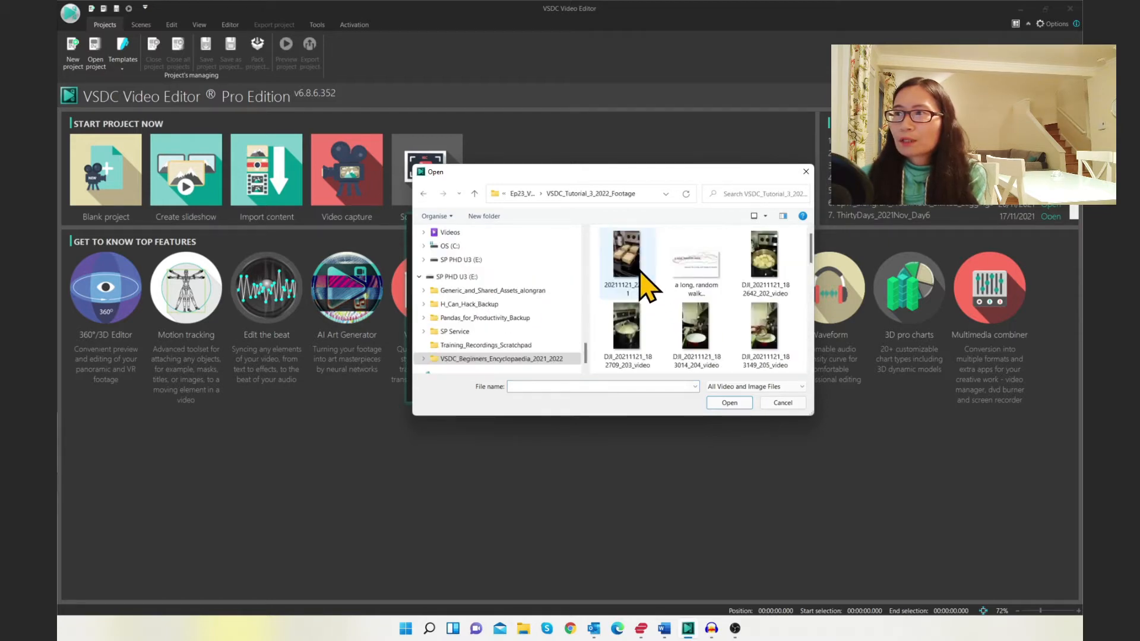
left_click(630, 337)
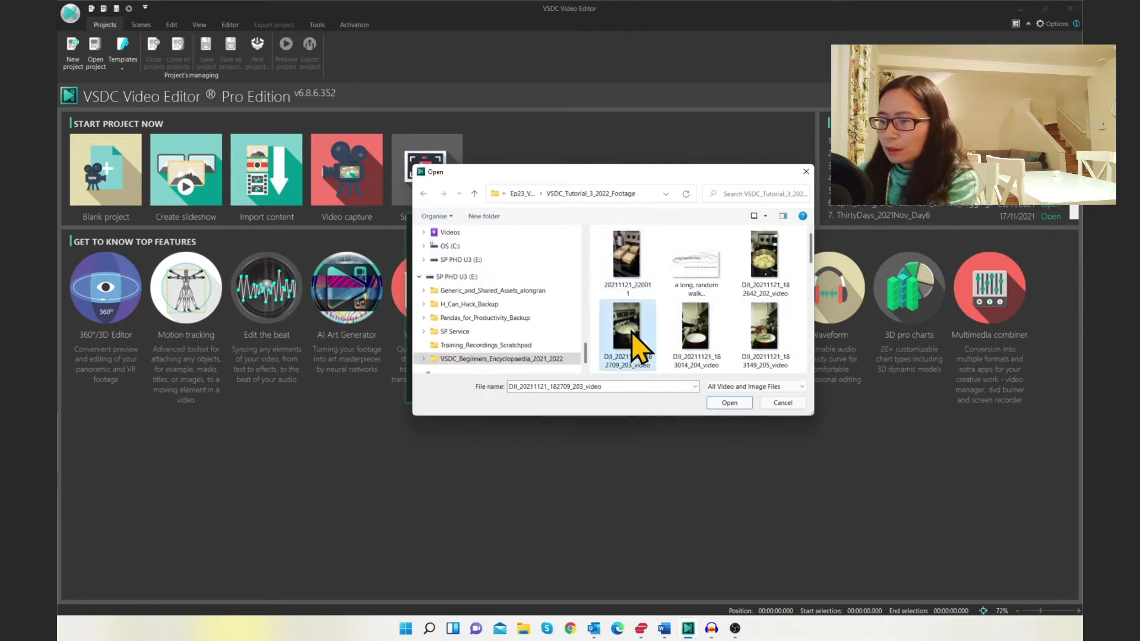
left_click(760, 364, "shift")
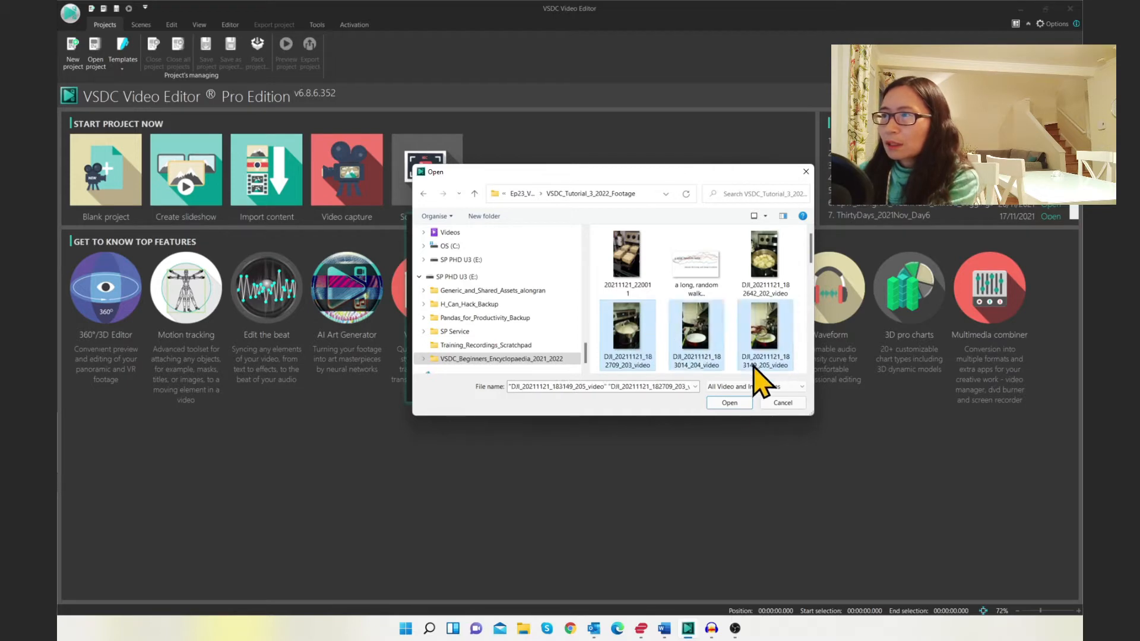
left_click(727, 402)
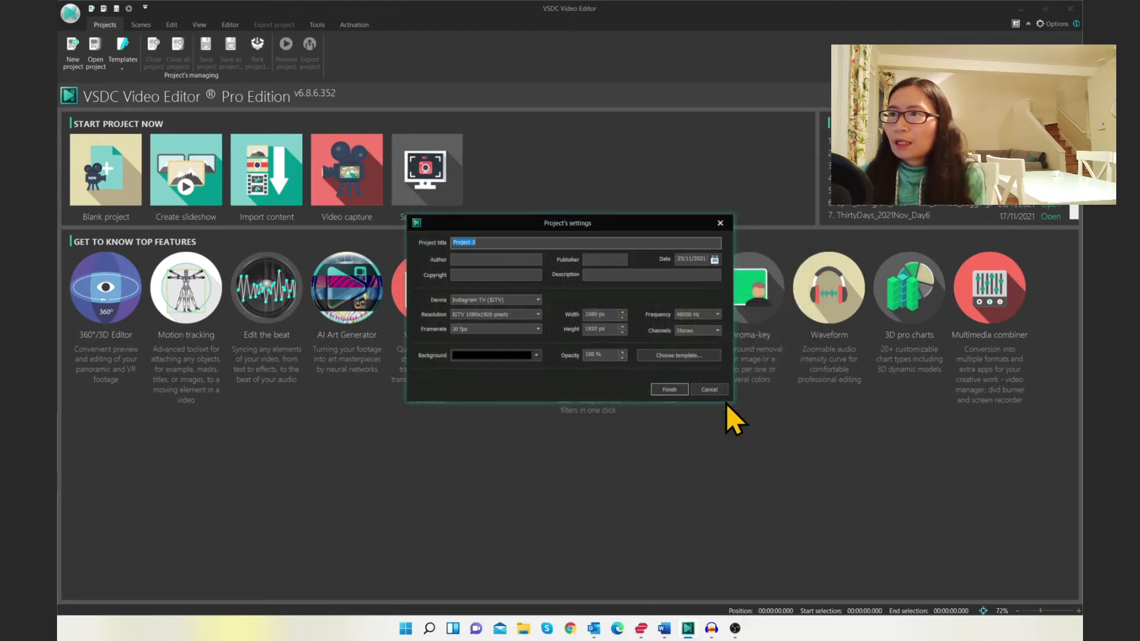
left_click(664, 389)
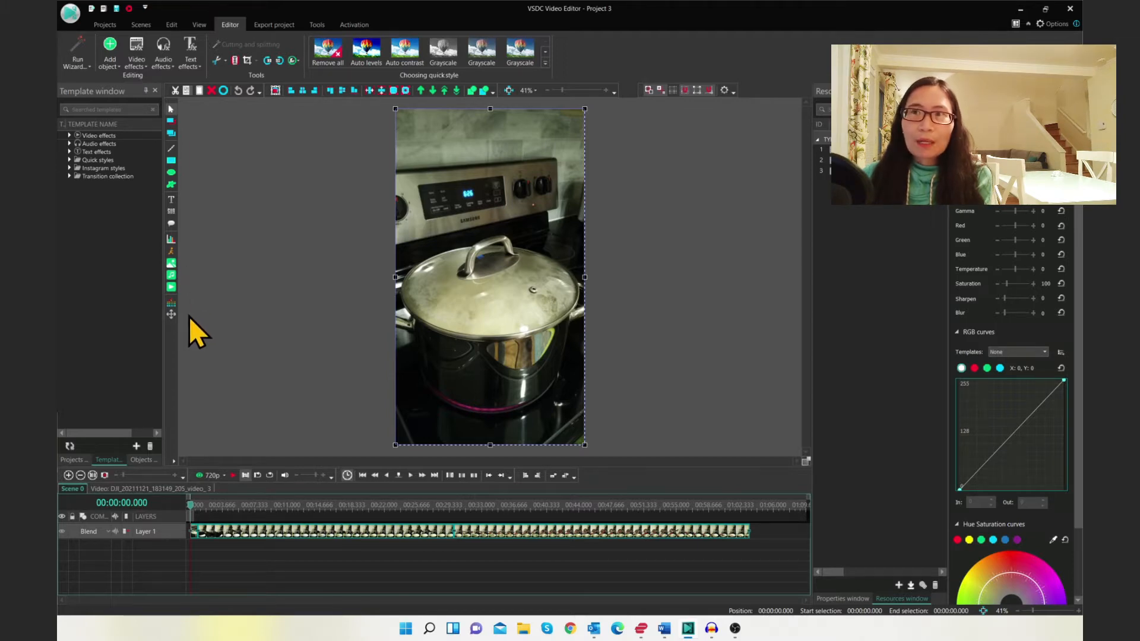
left_click(113, 61)
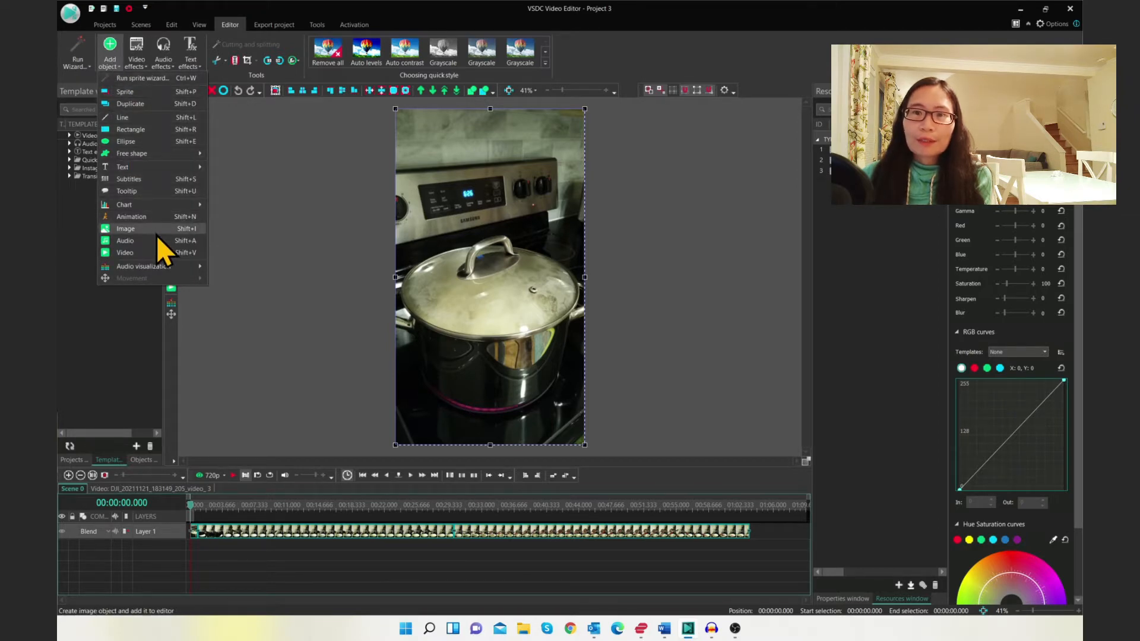
left_click(898, 585)
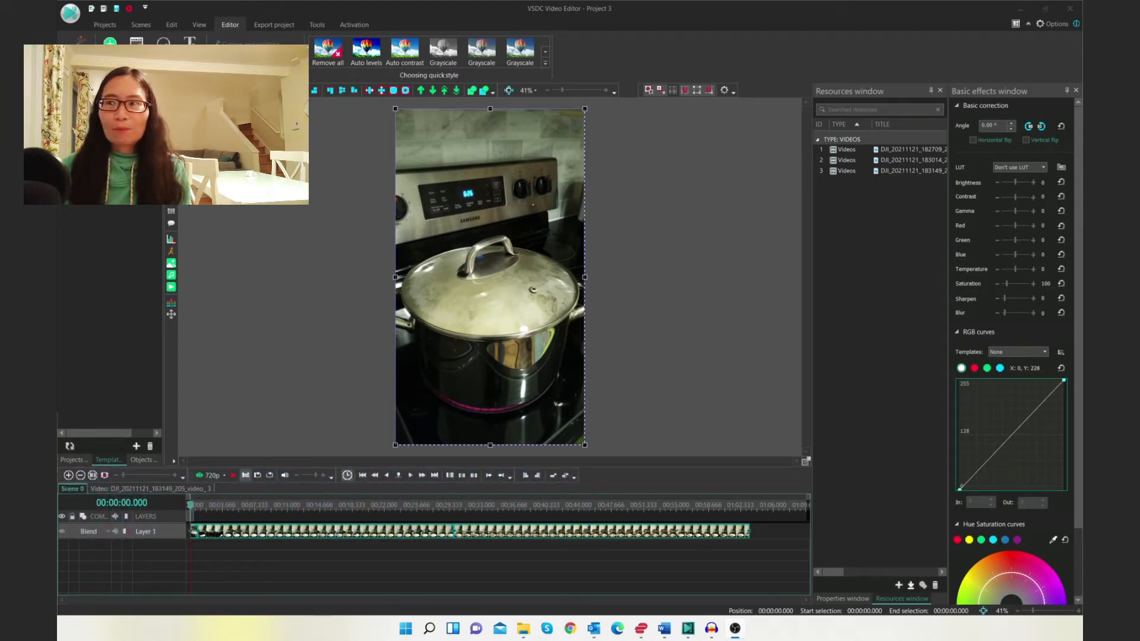
Start exporting the second video resource to a file and cancel the save dialog
left_click(910, 587)
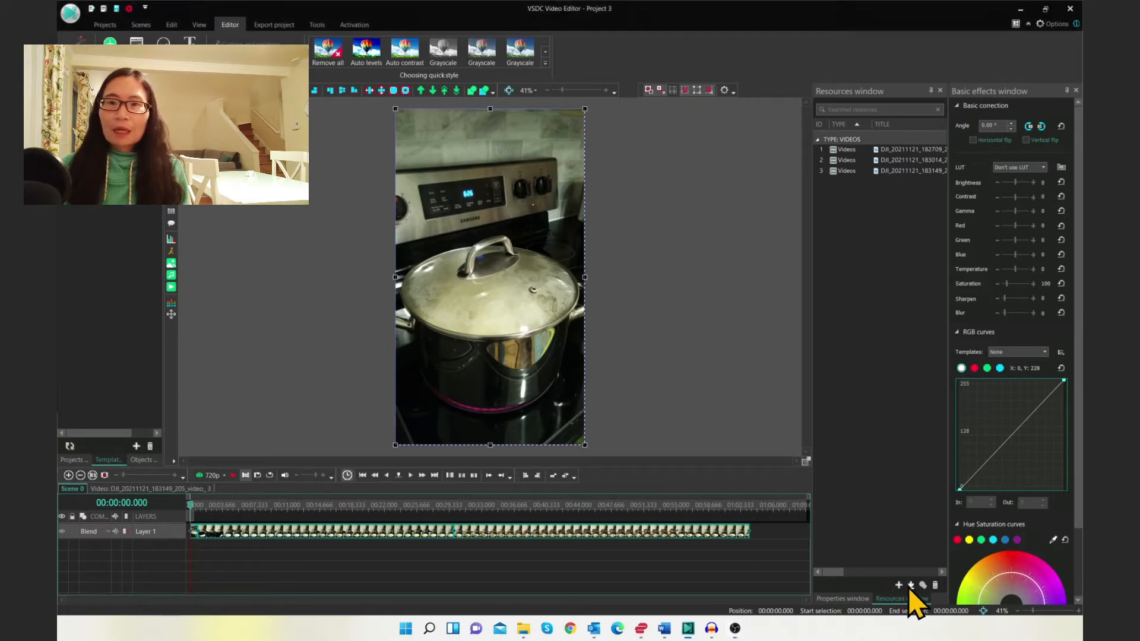
left_click(832, 168)
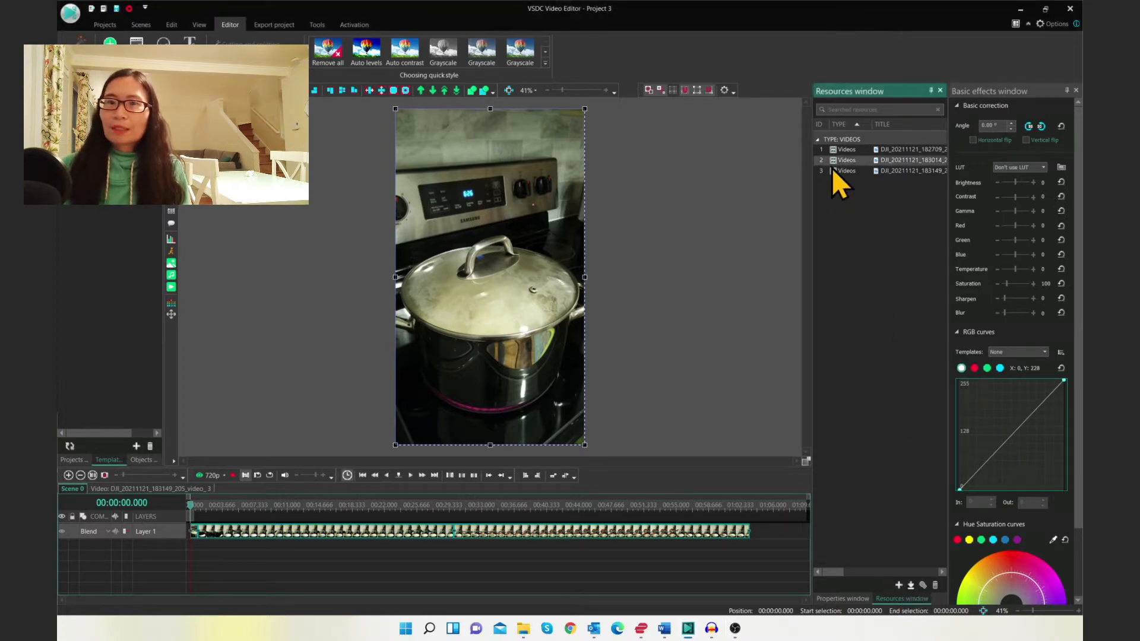
left_click(910, 587)
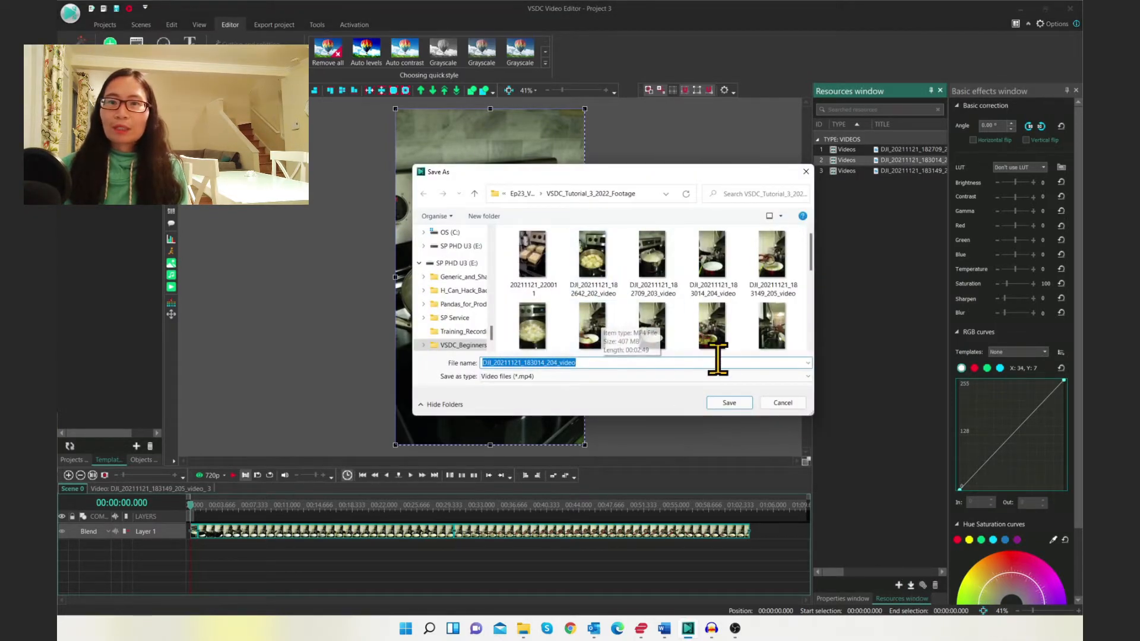
left_click(783, 403)
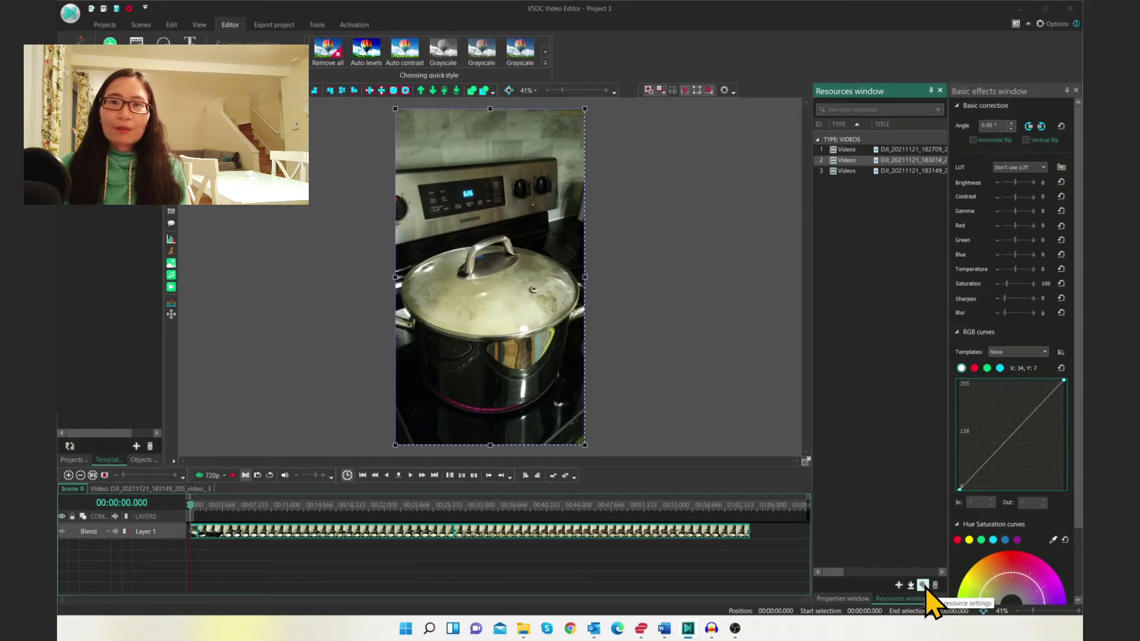
Open the resource settings of the second video and play its preview
left_click(924, 585)
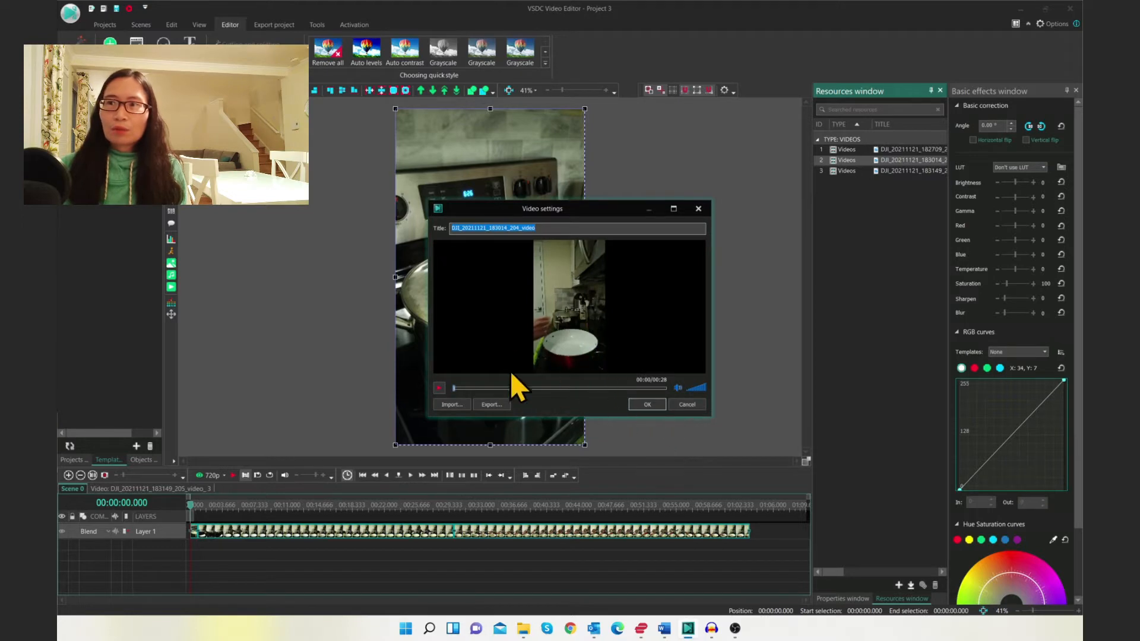
left_click(435, 388)
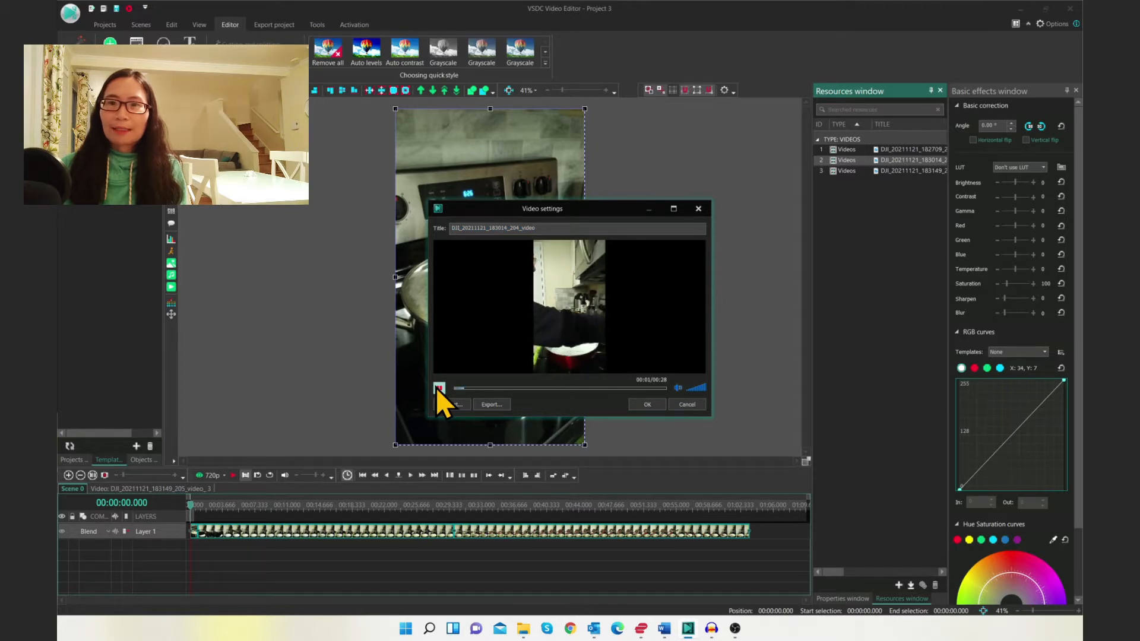
left_click(652, 404)
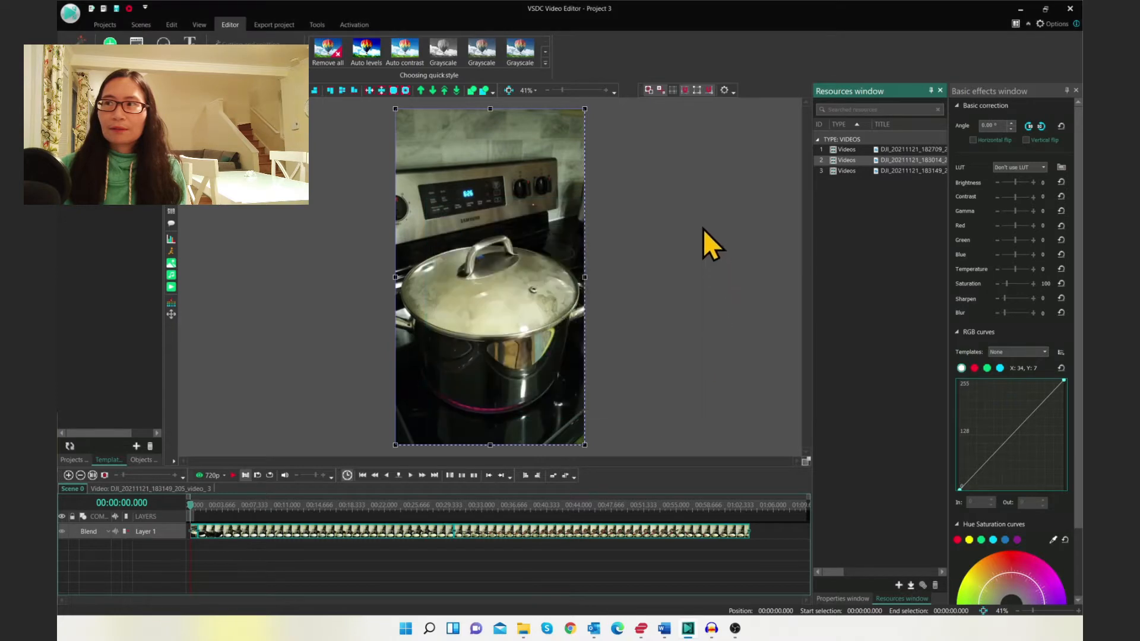
Delete the second and third video resources from the project
left_click(935, 586)
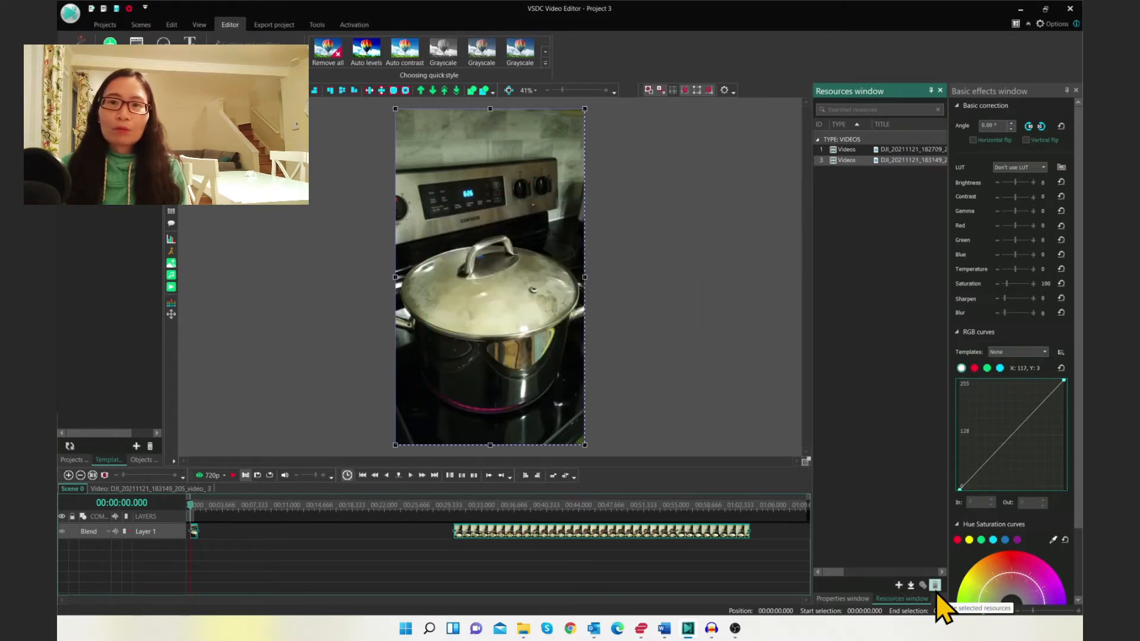
left_click(937, 590)
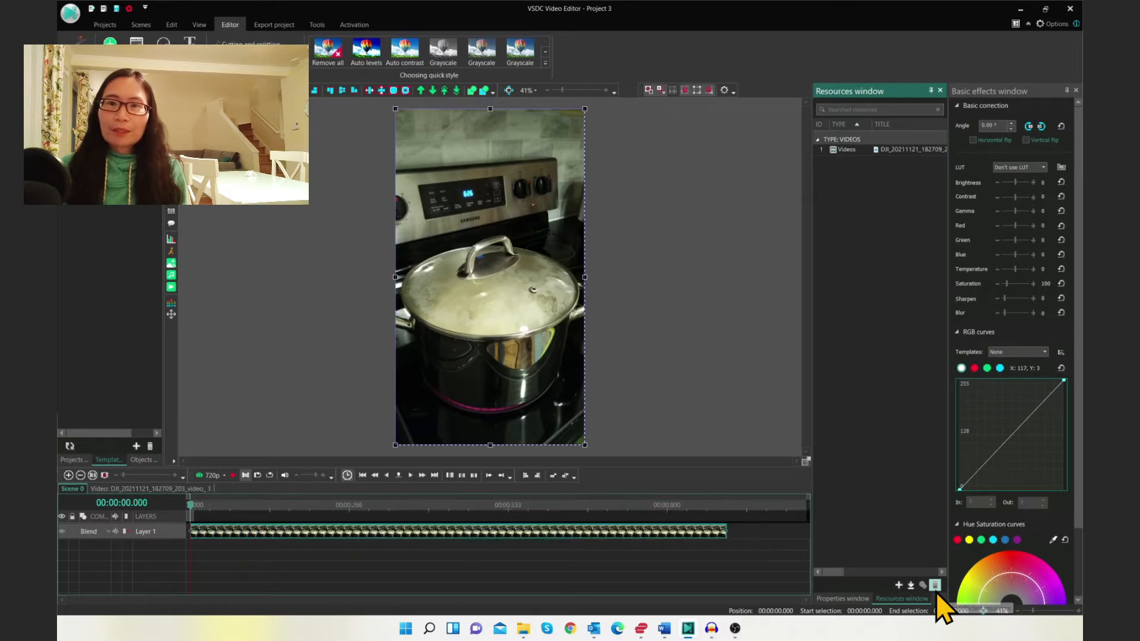
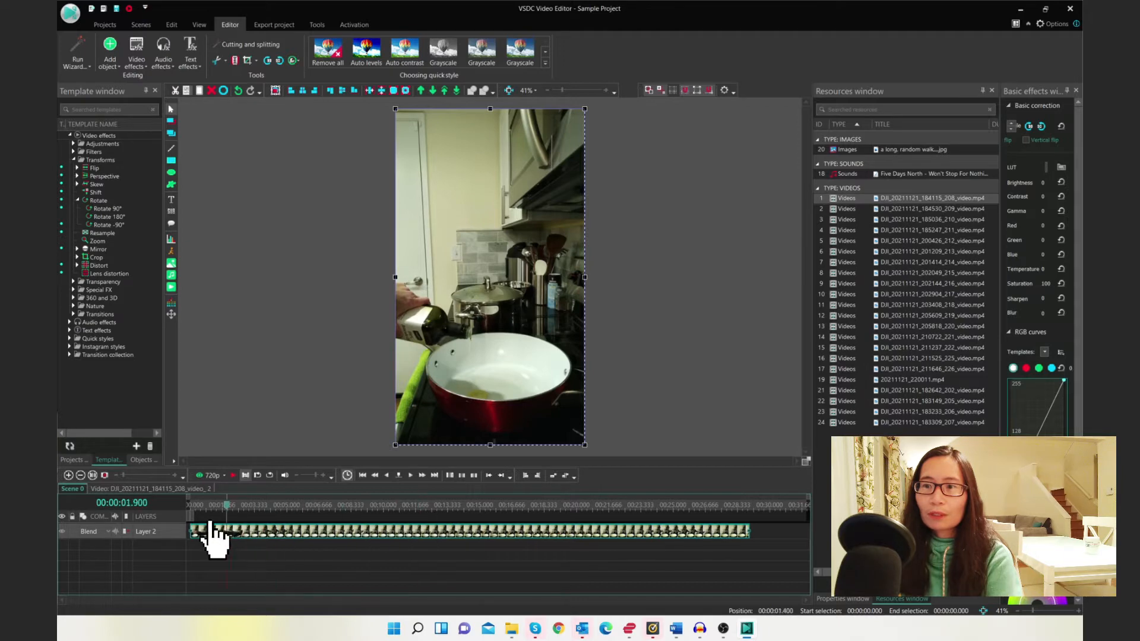
Play the first clip on the timeline and split it at about 00:00:11.066
left_click(234, 475)
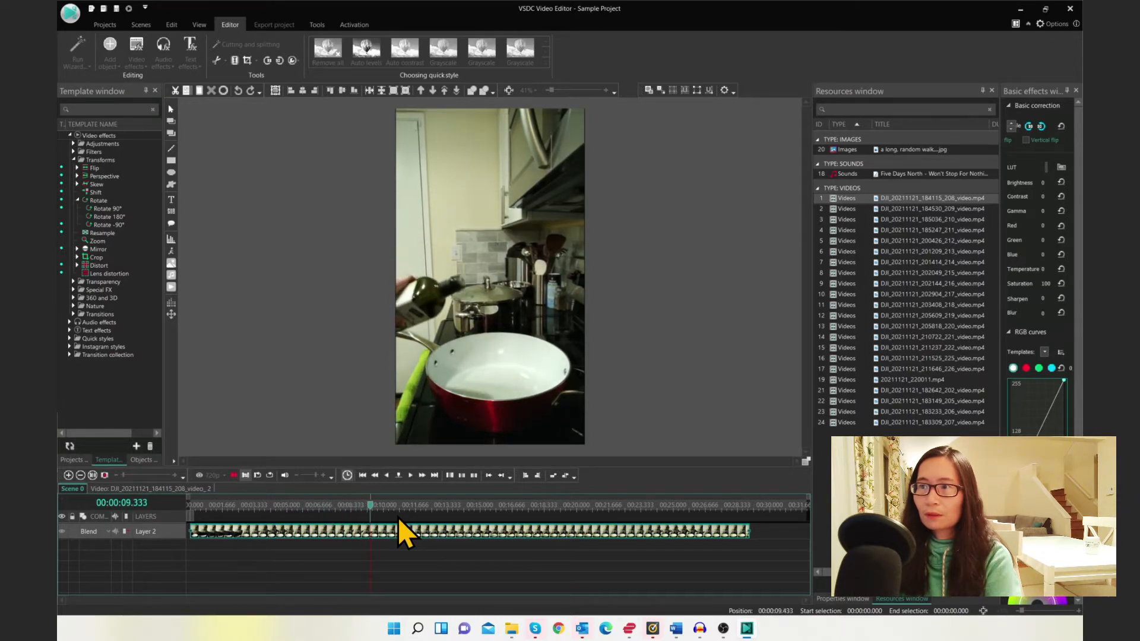
key("space")
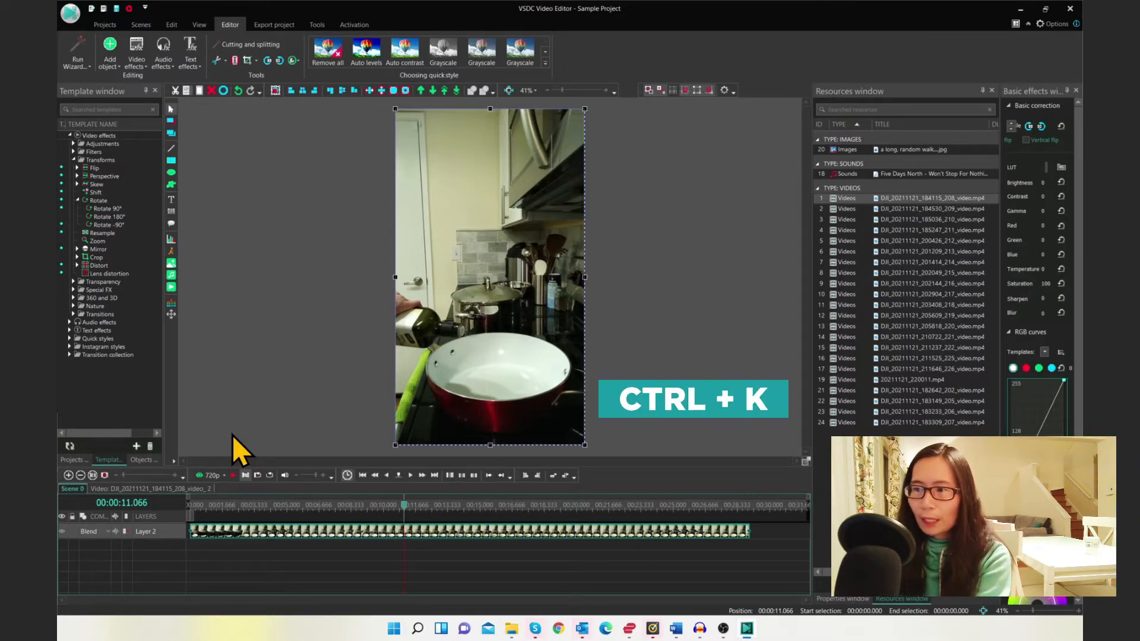
key("ctrl+k")
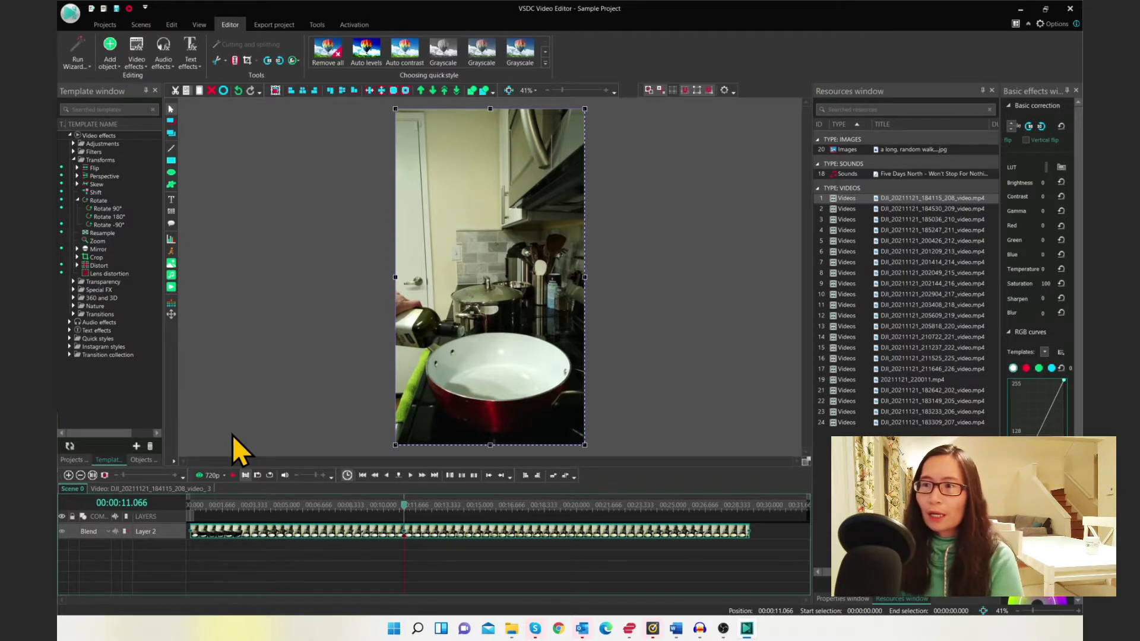
Delete the clip's opening segment before the split and move the remaining part to the start of the timeline
left_click_drag(405, 506, 446, 506)
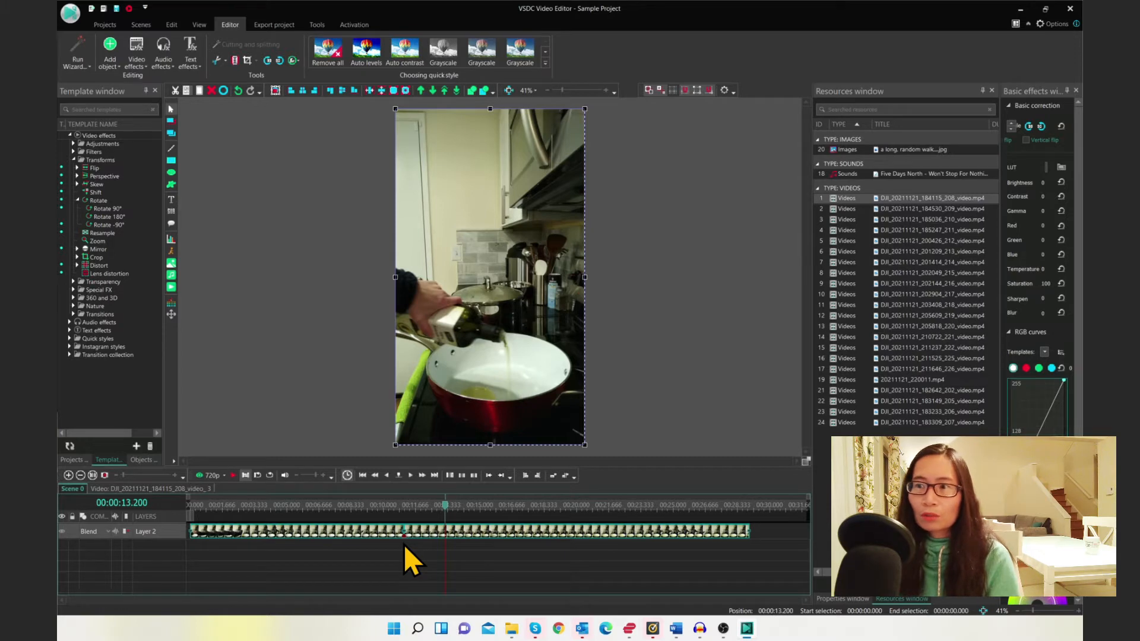
left_click(404, 546)
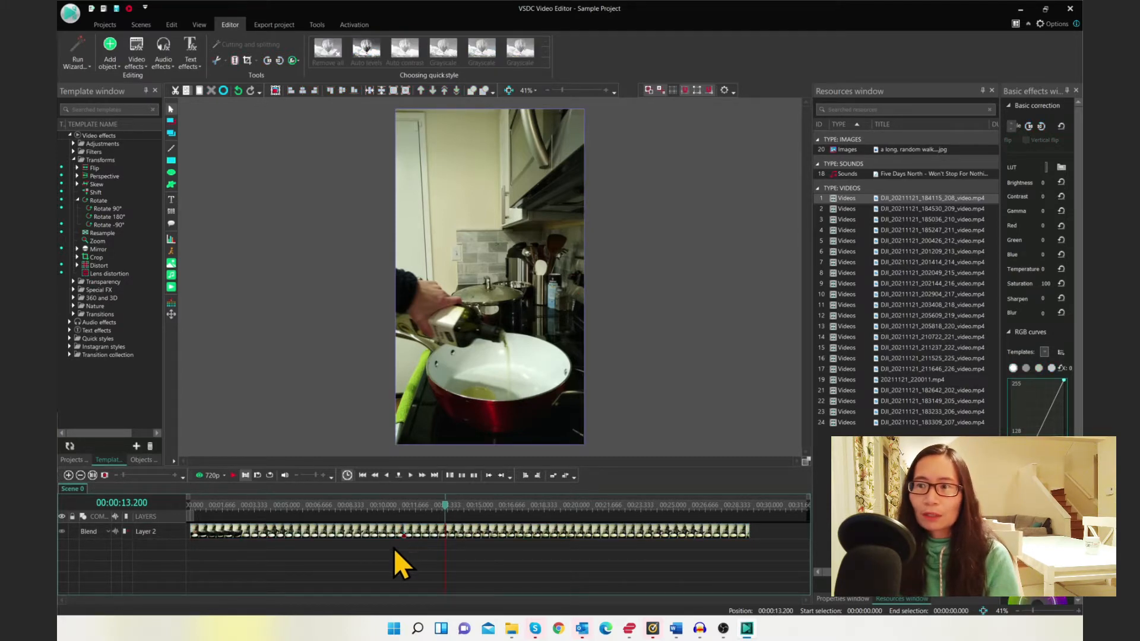
left_click(362, 535)
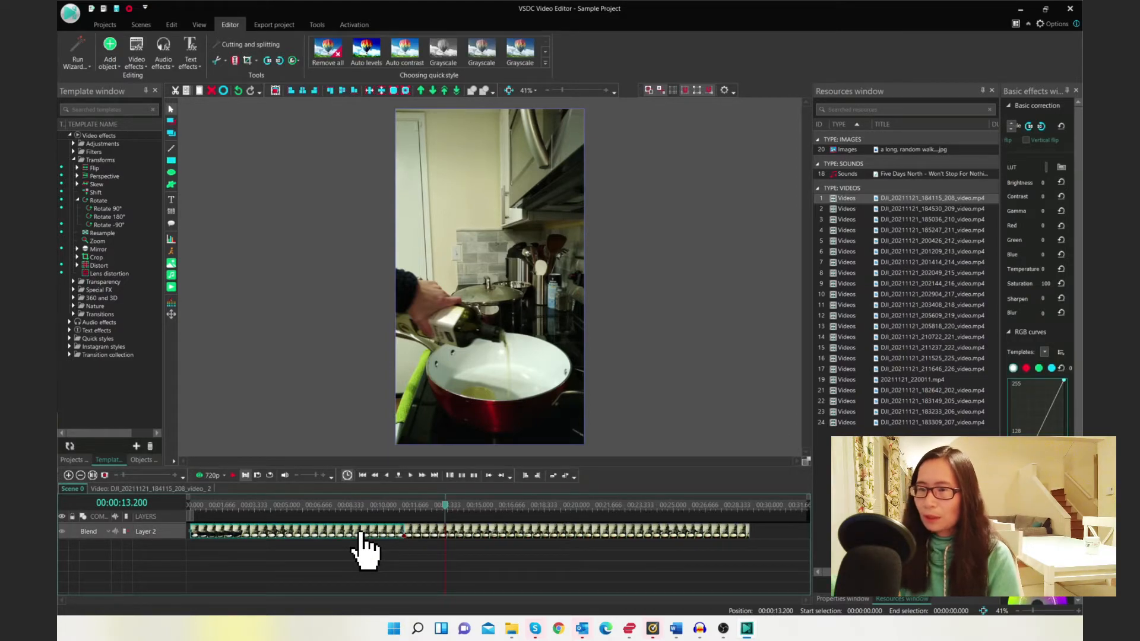
key("Delete")
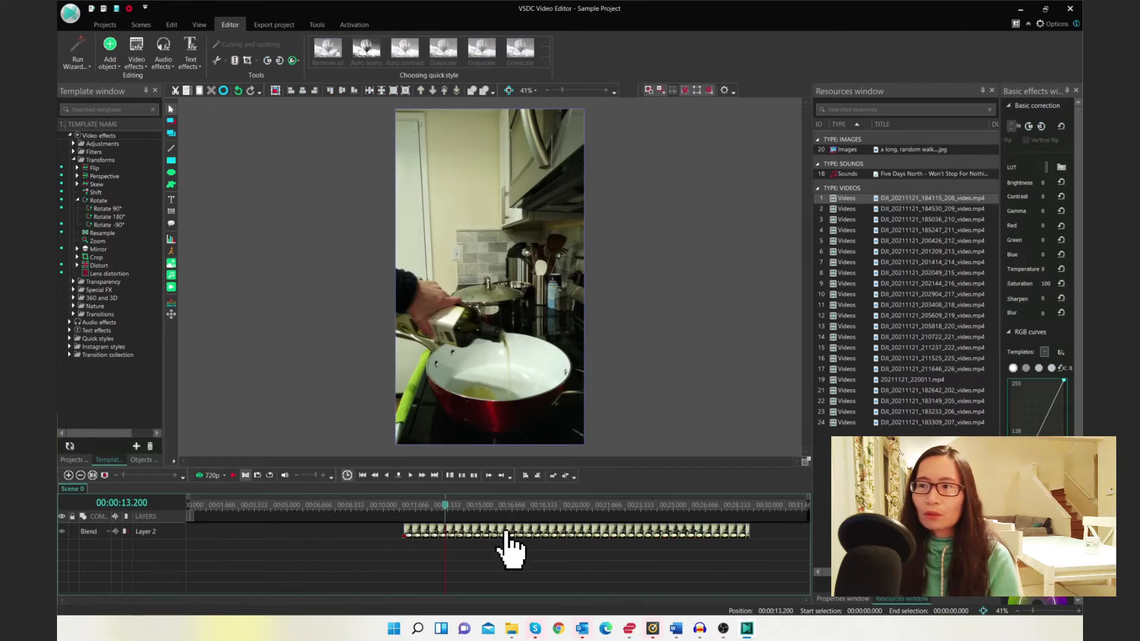
left_click_drag(506, 535, 267, 531)
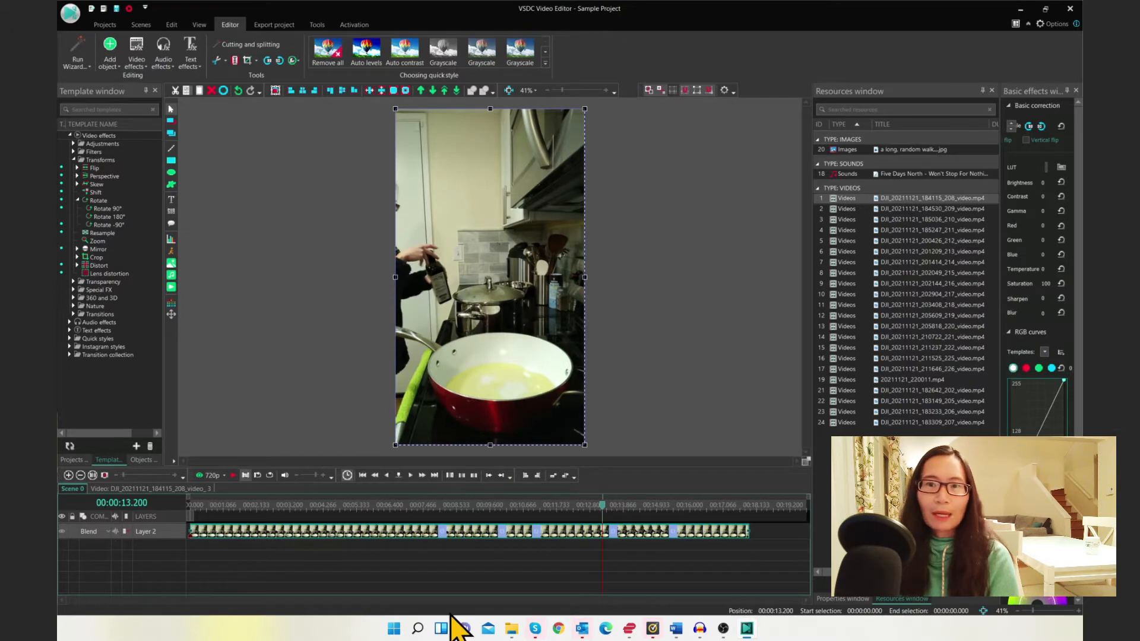
Open the Properties window, play the clip and split it at 00:00:07.733
left_click(831, 598)
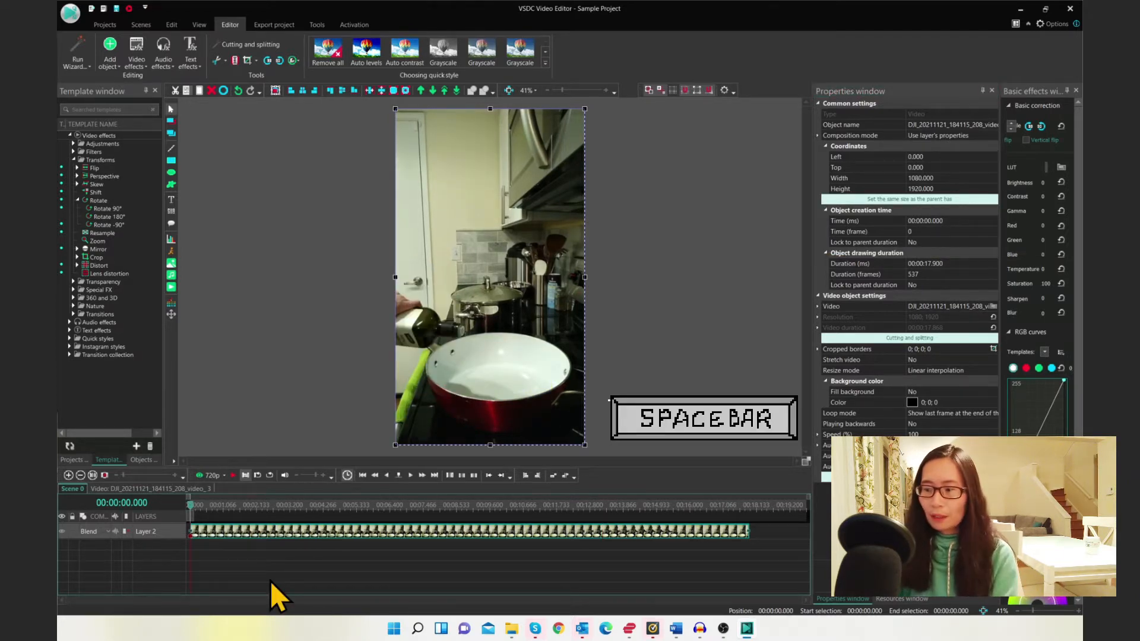
key("space")
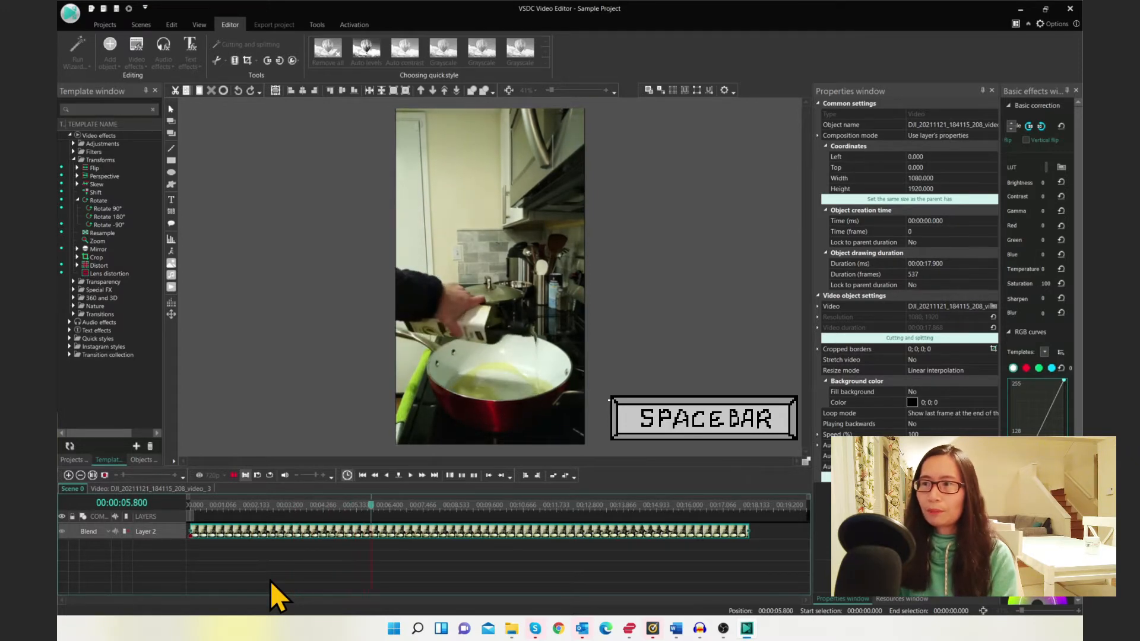
key("space")
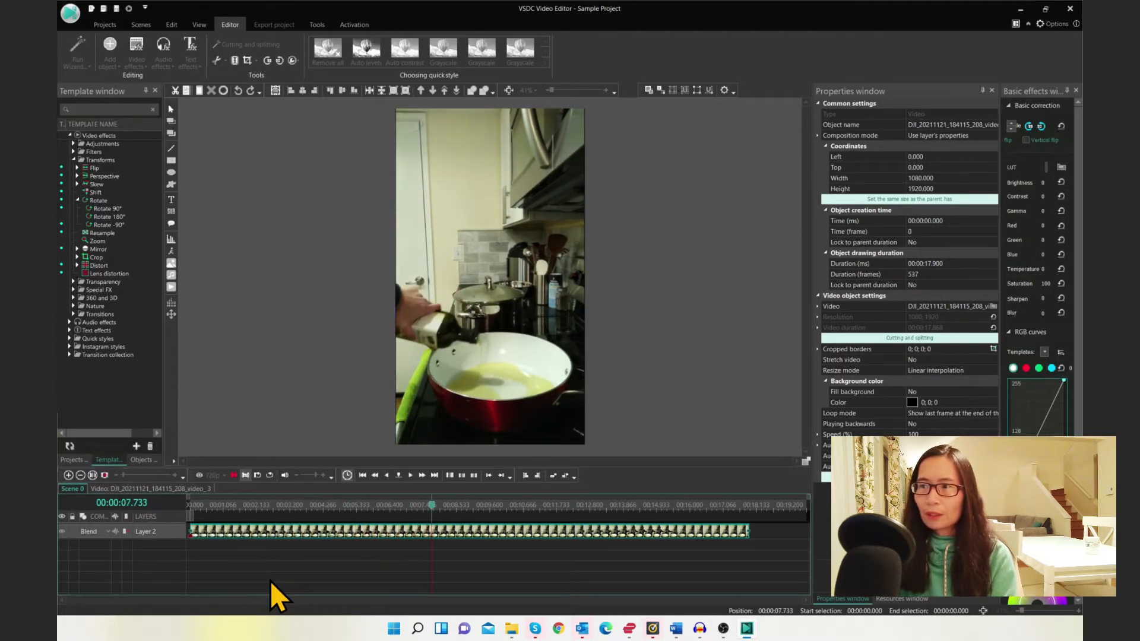
key("ctrl+k")
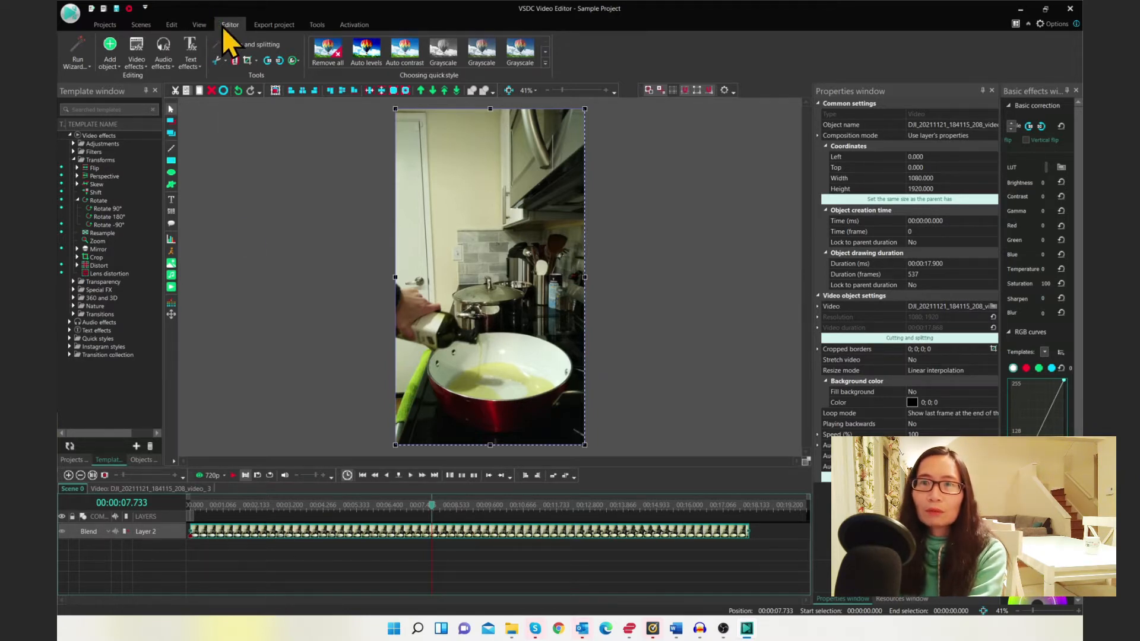
left_click(235, 62)
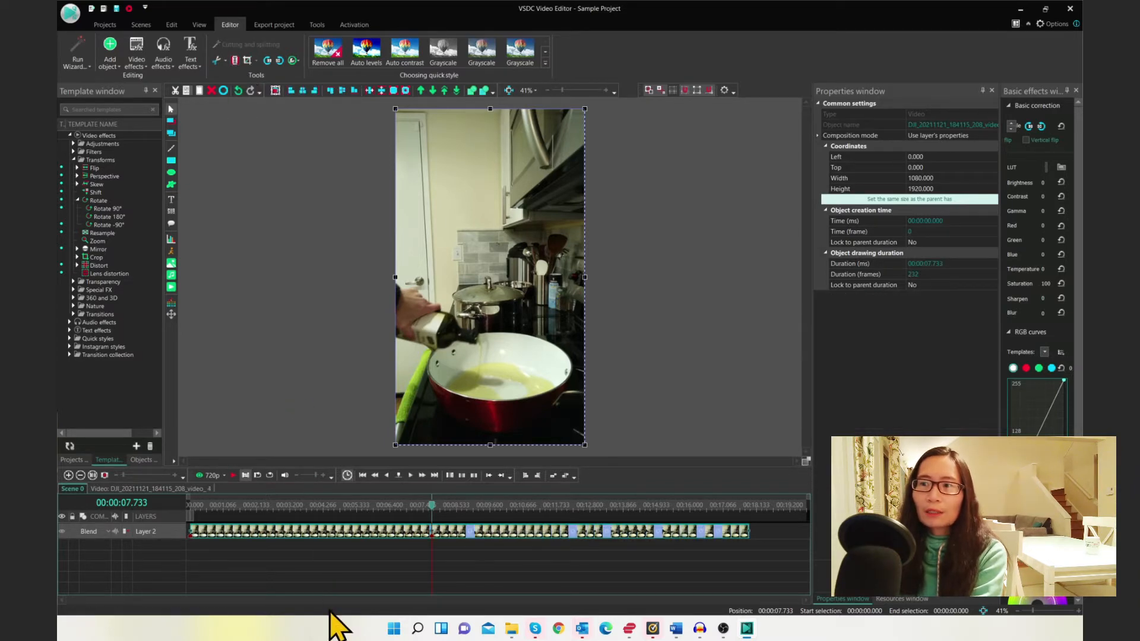
Select the segment after the 00:00:07.733 split and delete it
left_click(460, 565)
left_click(447, 531)
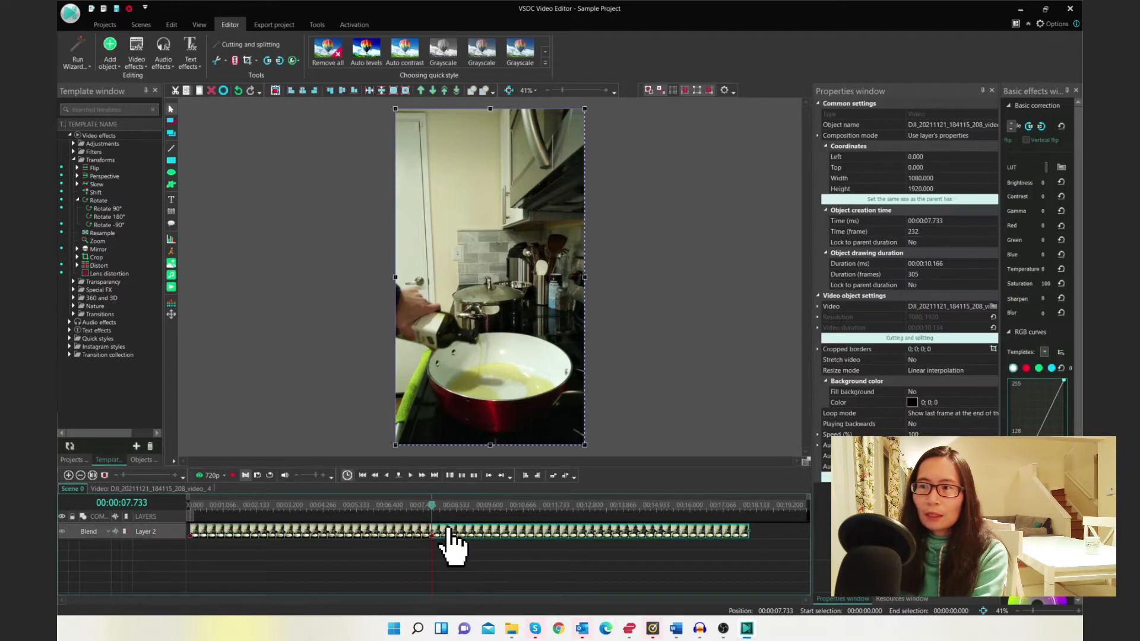
key("Delete")
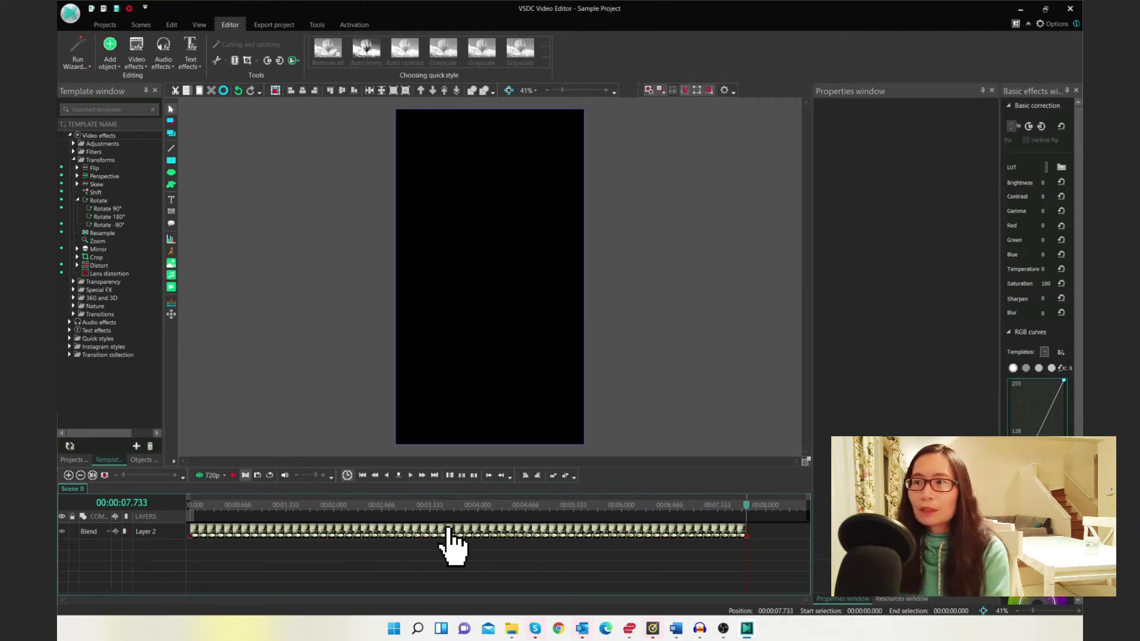
Add resource DJI_20211121_183149_205_video.mp4 as video after the first clip and move it onto Layer 2
left_click(902, 598)
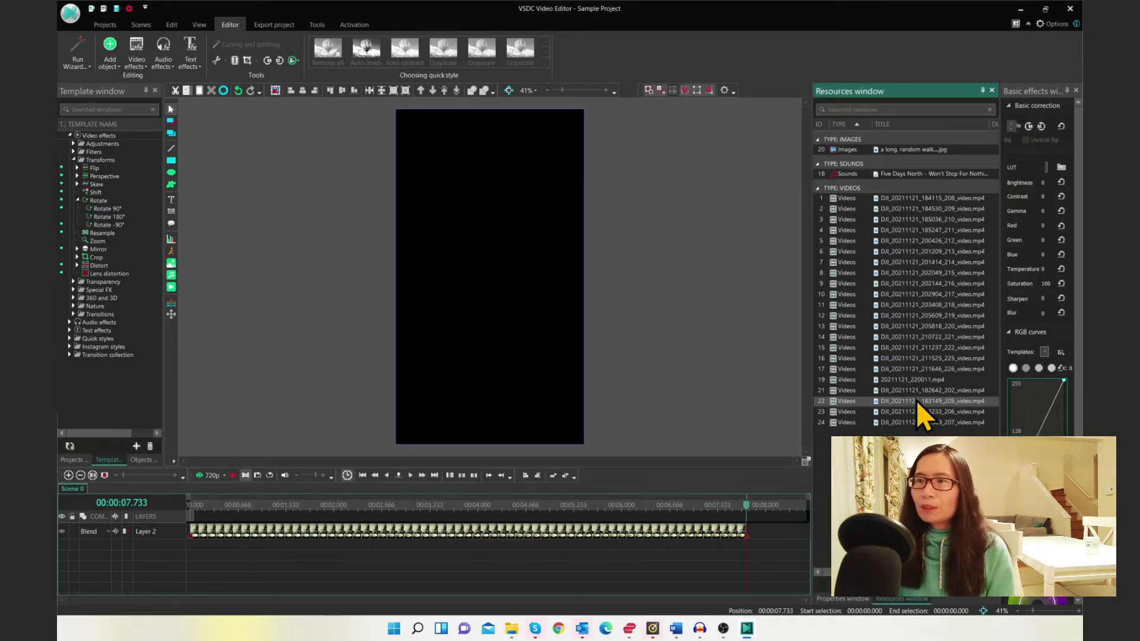
left_click_drag(917, 400, 762, 538)
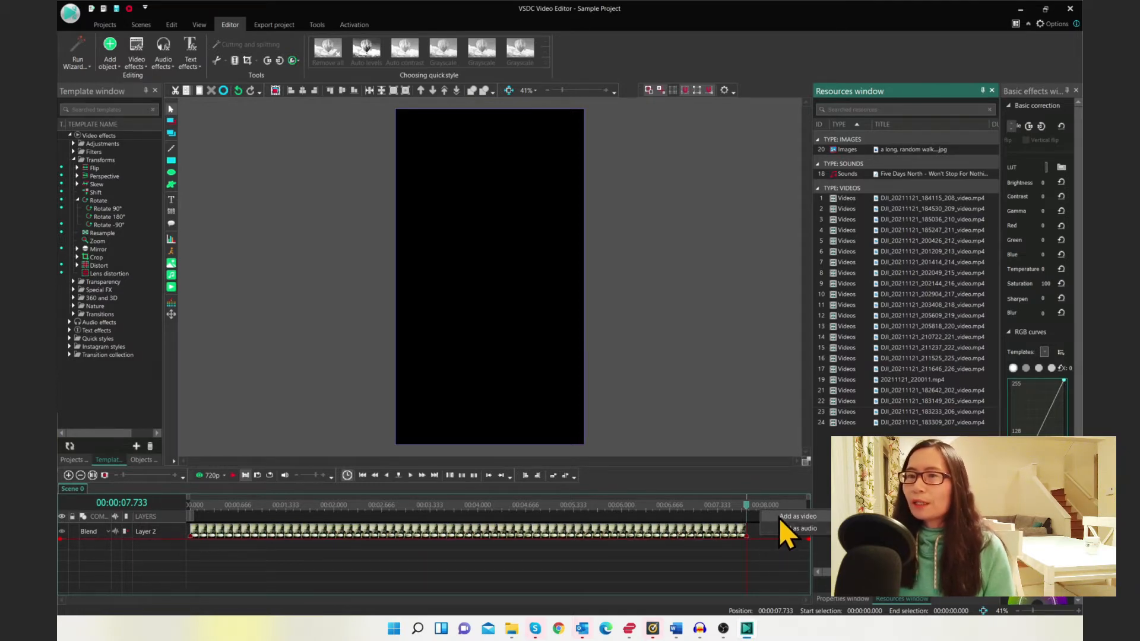
left_click(780, 518)
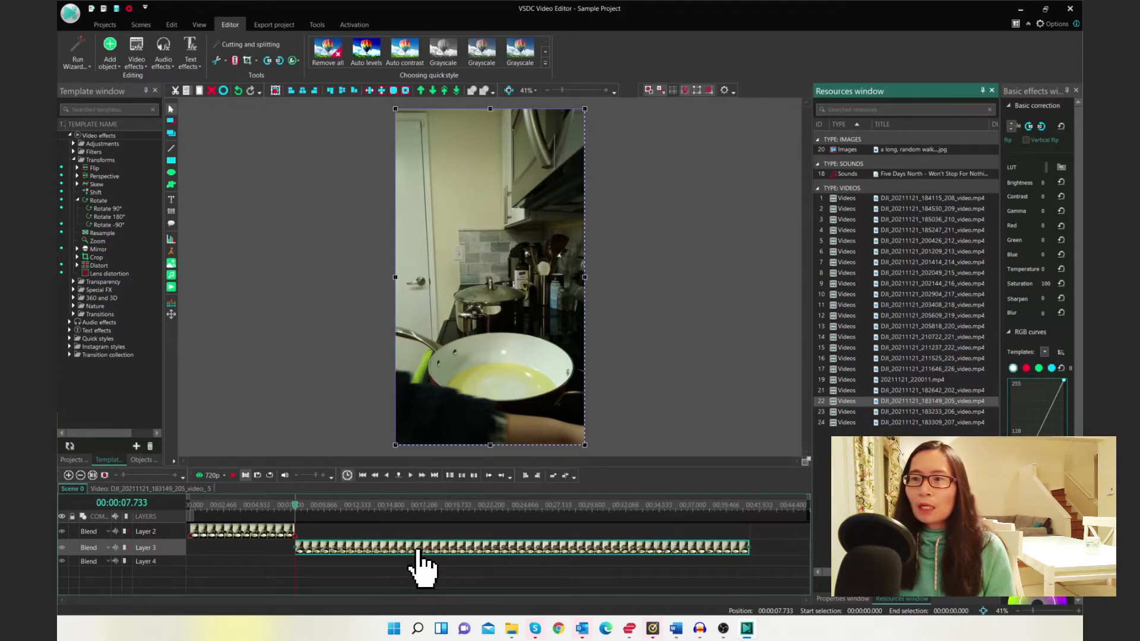
left_click_drag(418, 549, 419, 540)
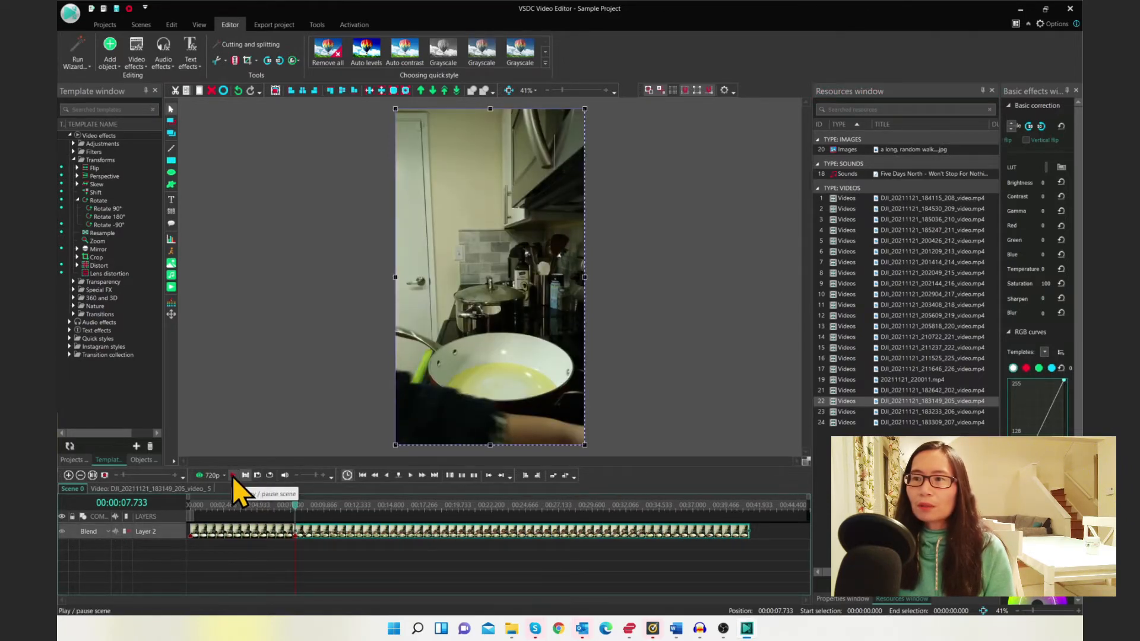
Play the new clip, split it at 00:00:11.366 and delete the segment between 00:00:07.733 and the split
key("space")
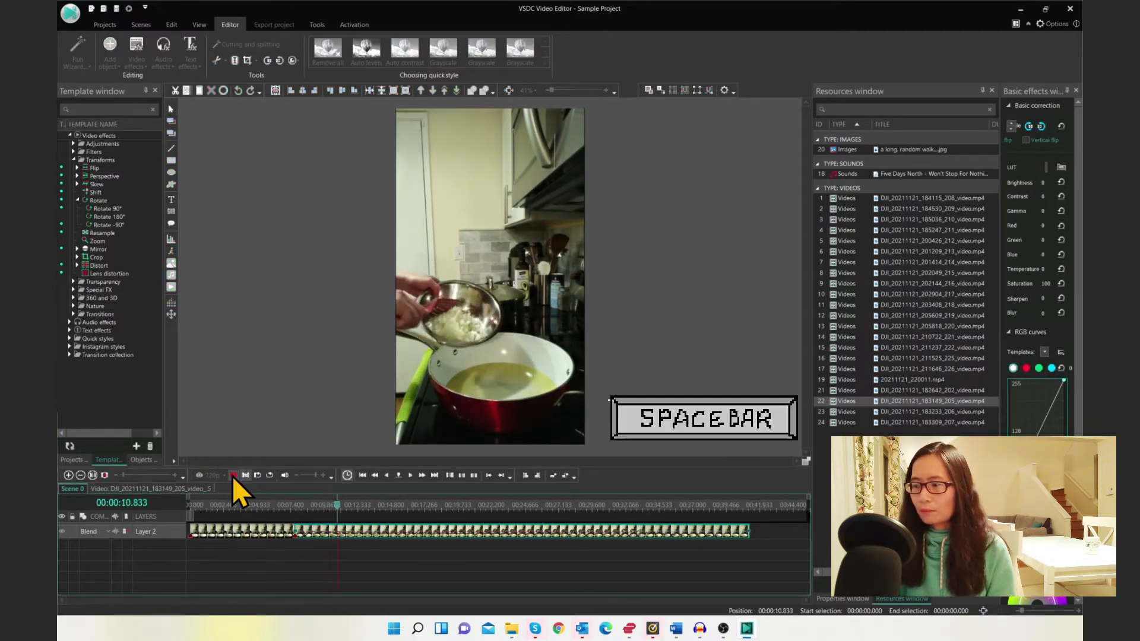
key("space")
key("ctrl+k")
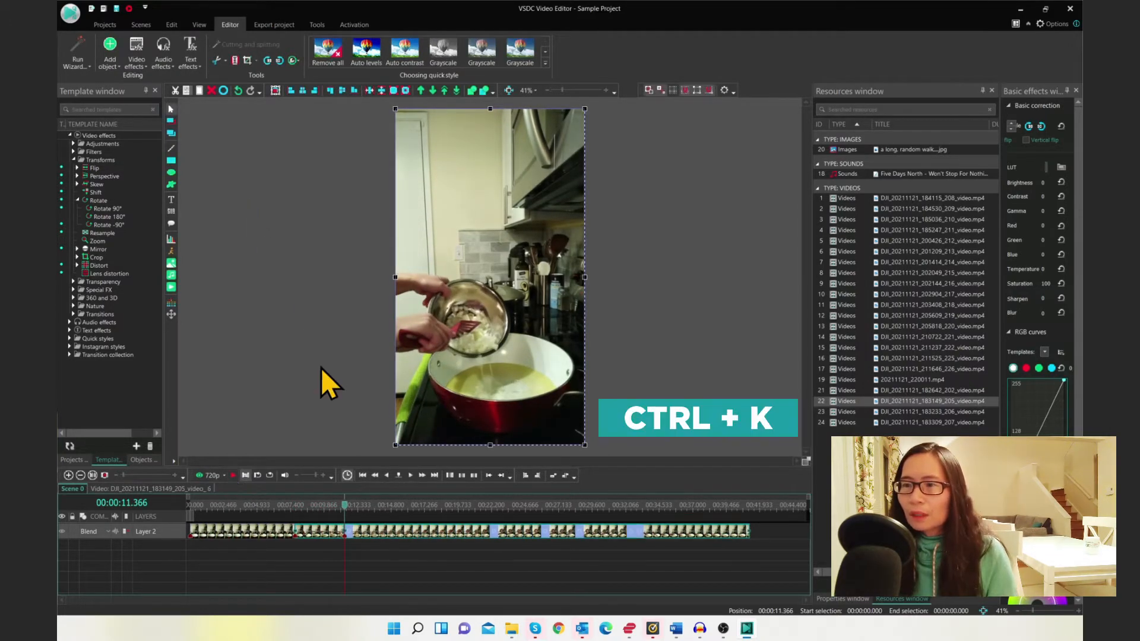
left_click(301, 532)
key("Delete")
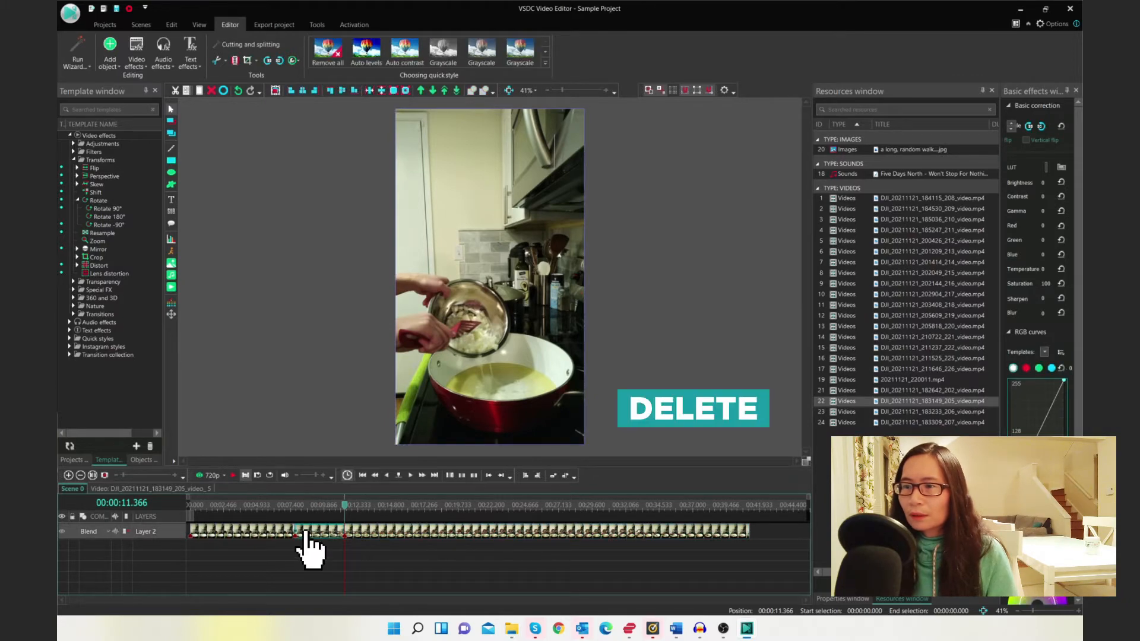
key("Delete")
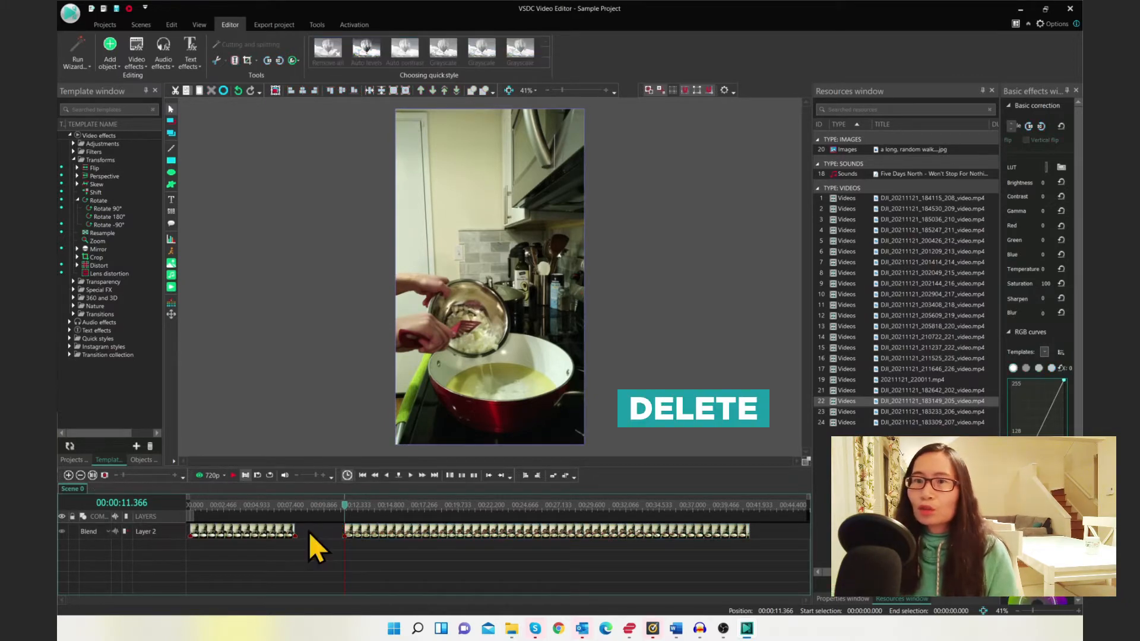
Select both clips and close the gap between them on the timeline
left_click(261, 532)
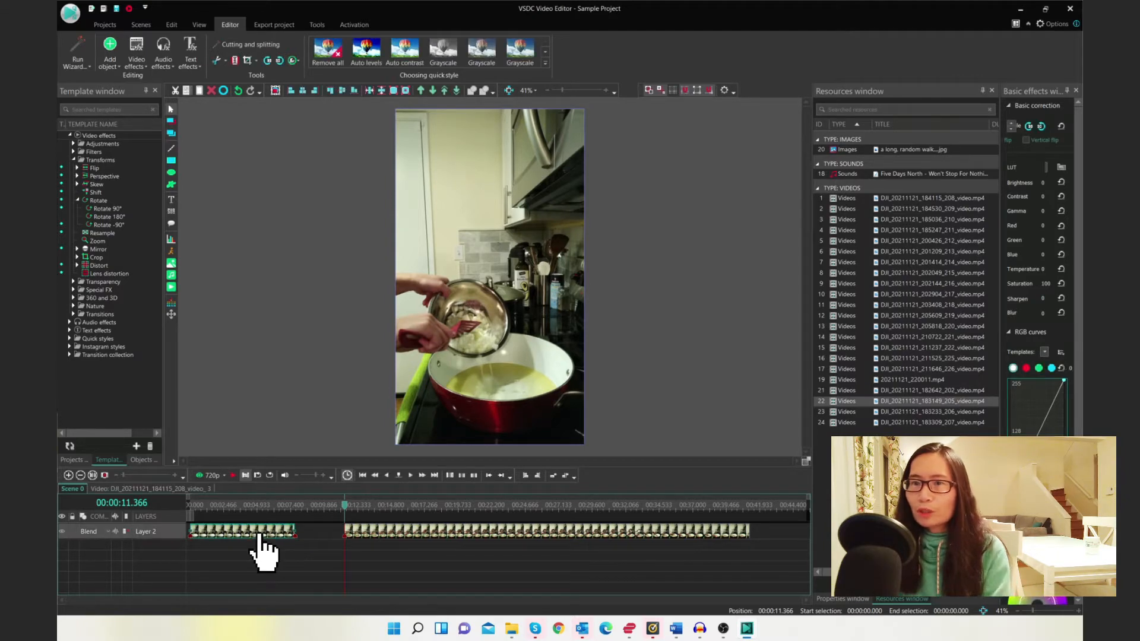
left_click(379, 531)
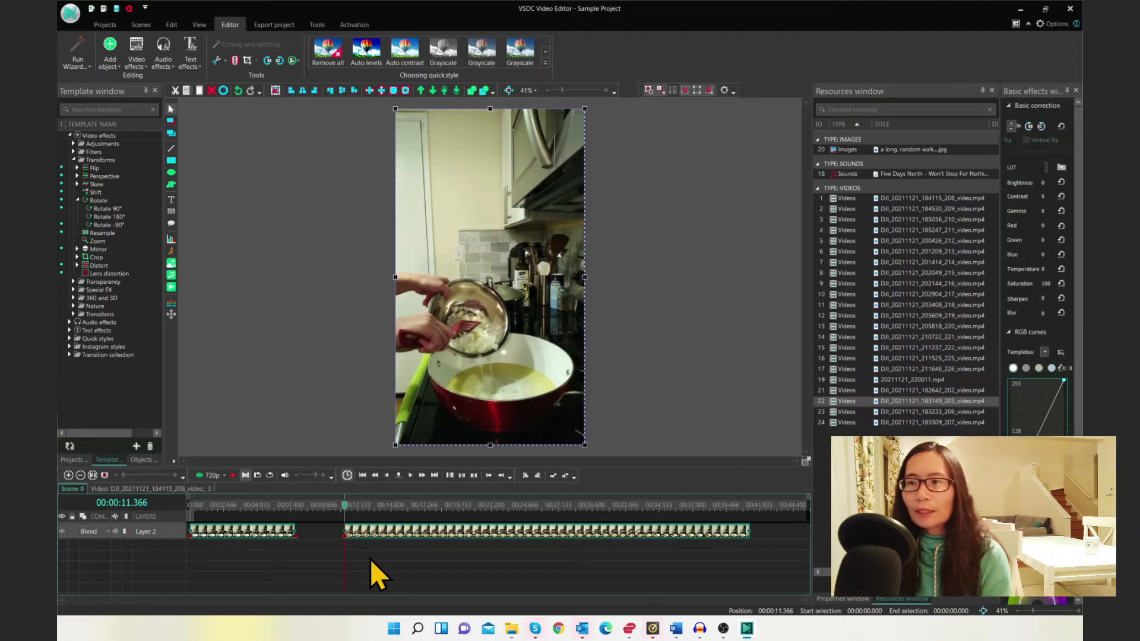
left_click_drag(781, 550, 184, 488)
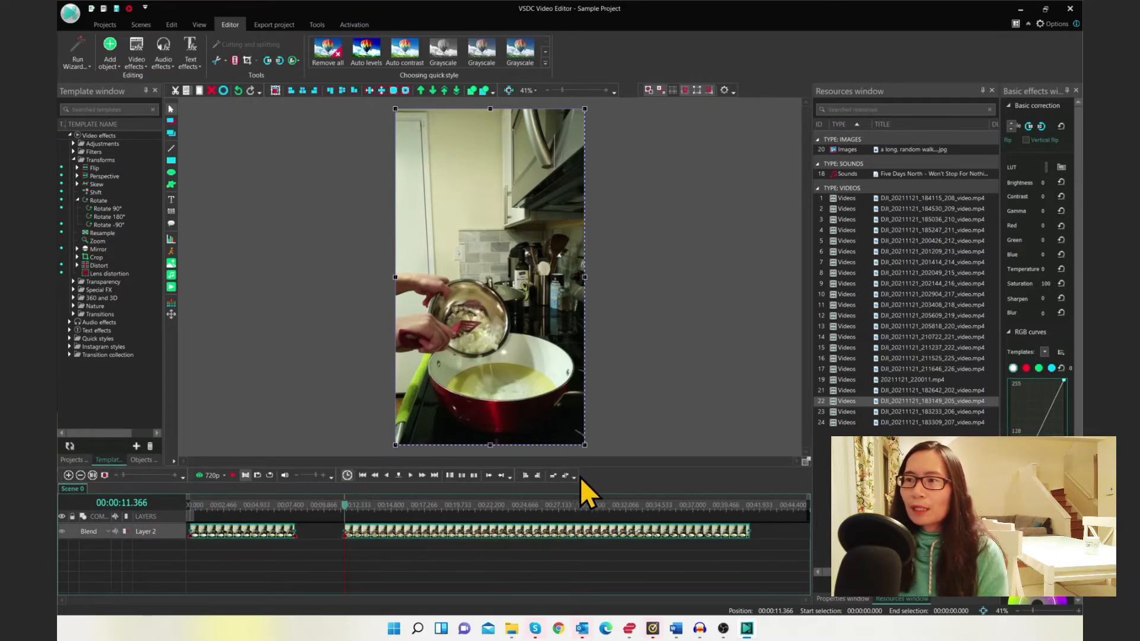
left_click(551, 477)
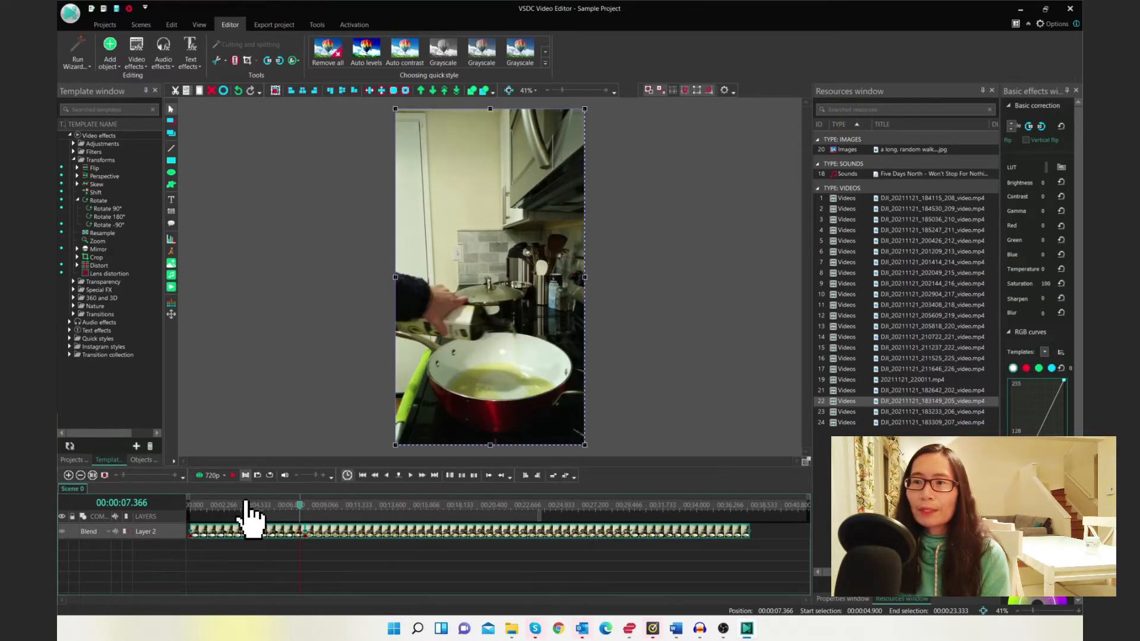
Preview the edited timeline, stepping the cursor by seconds and keyframes with the playback controls
left_click(232, 476)
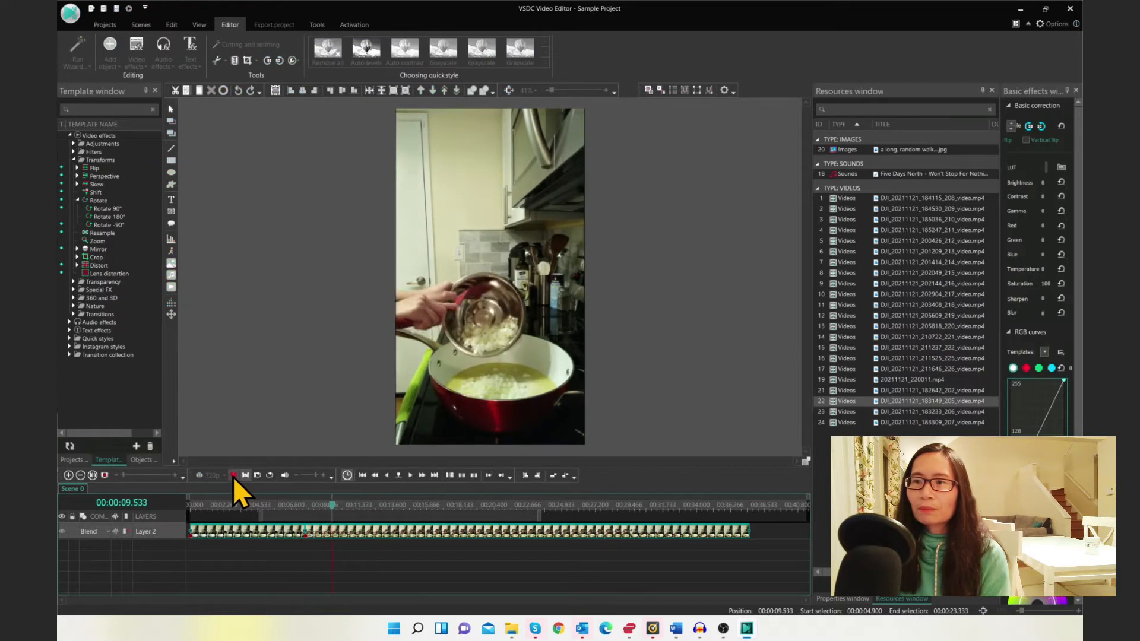
left_click(233, 476)
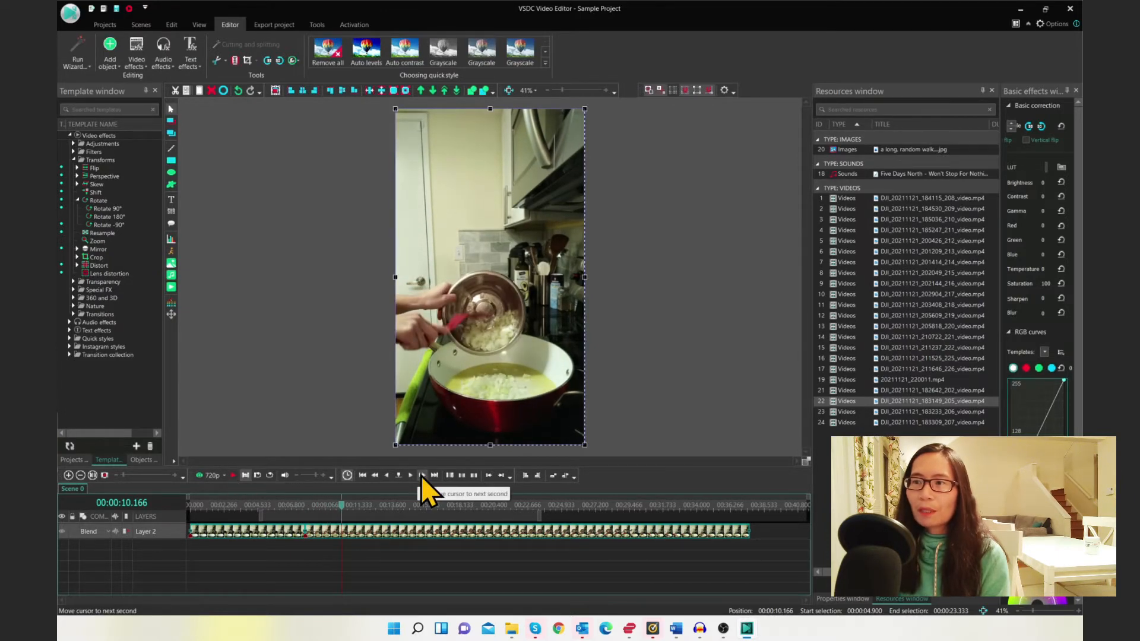
left_click(421, 476)
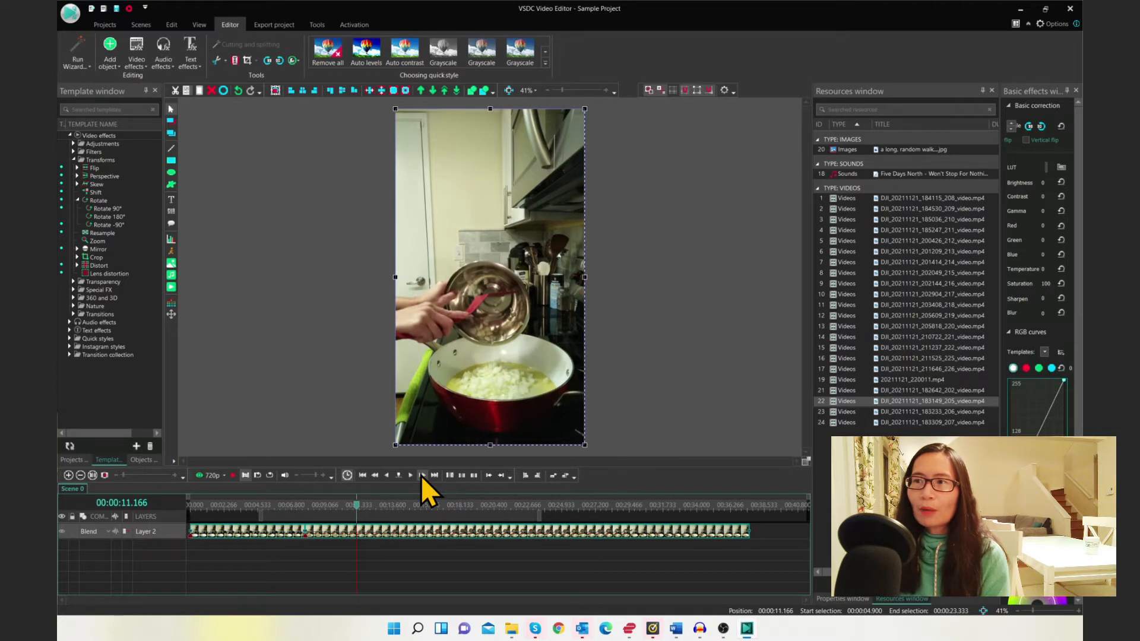
left_click(422, 476)
left_click(422, 476)
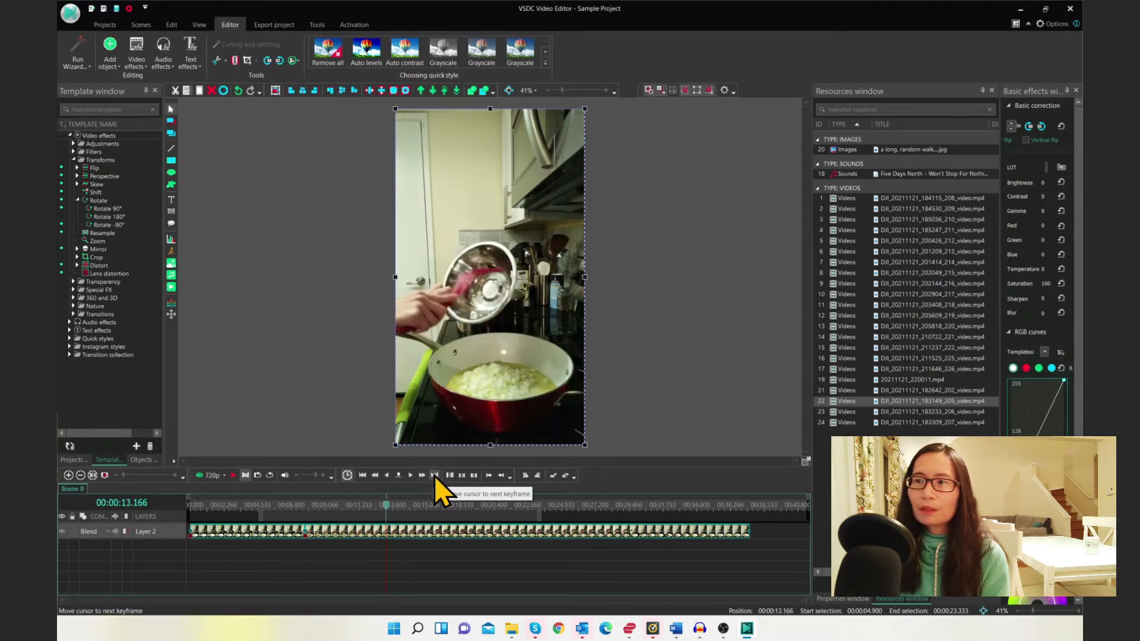
left_click(434, 476)
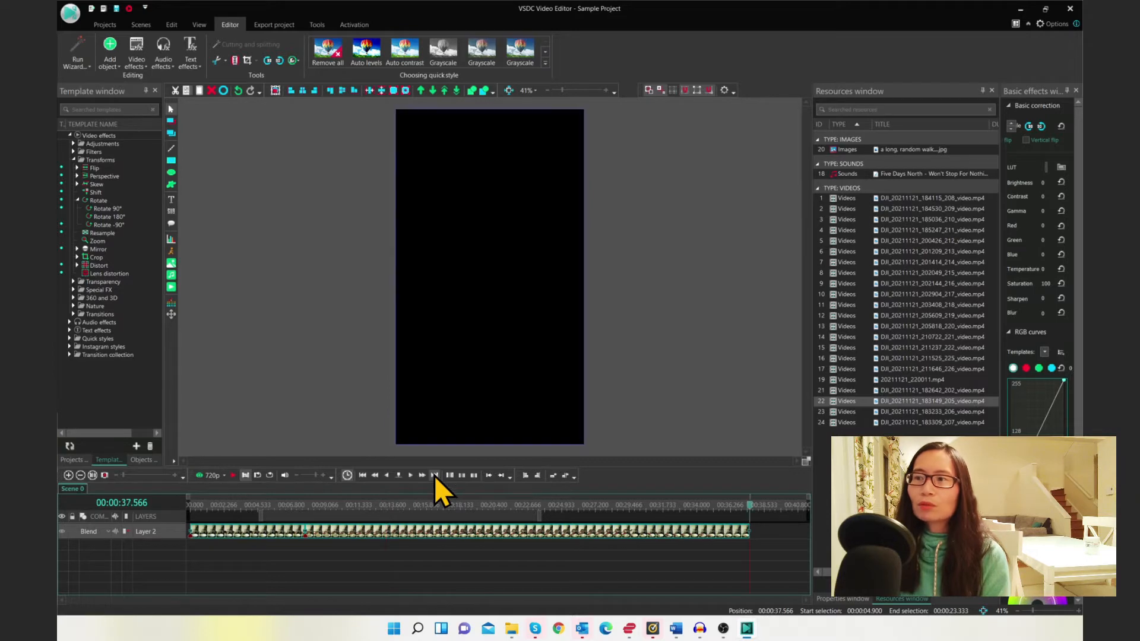
left_click(363, 476)
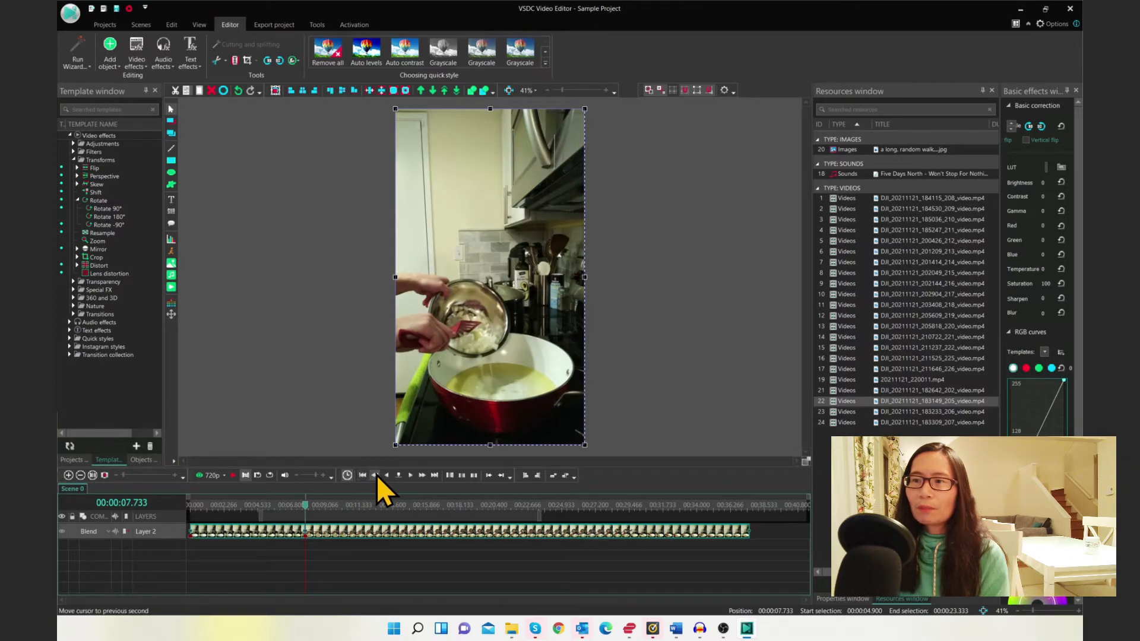
left_click(376, 475)
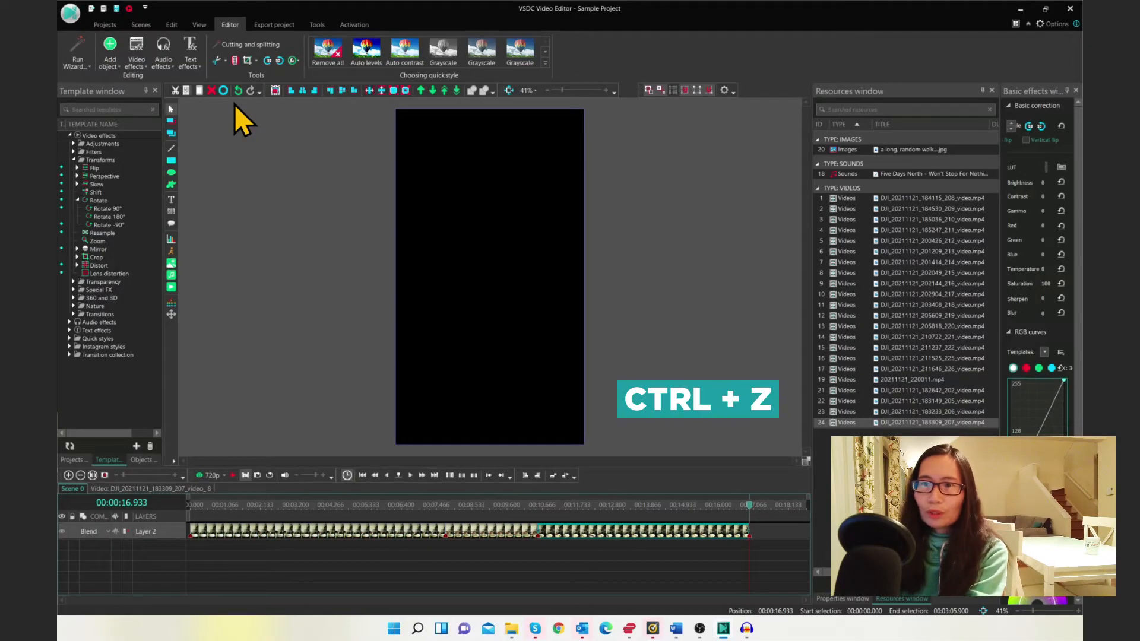
Undo the last timeline change
key("ctrl+z")
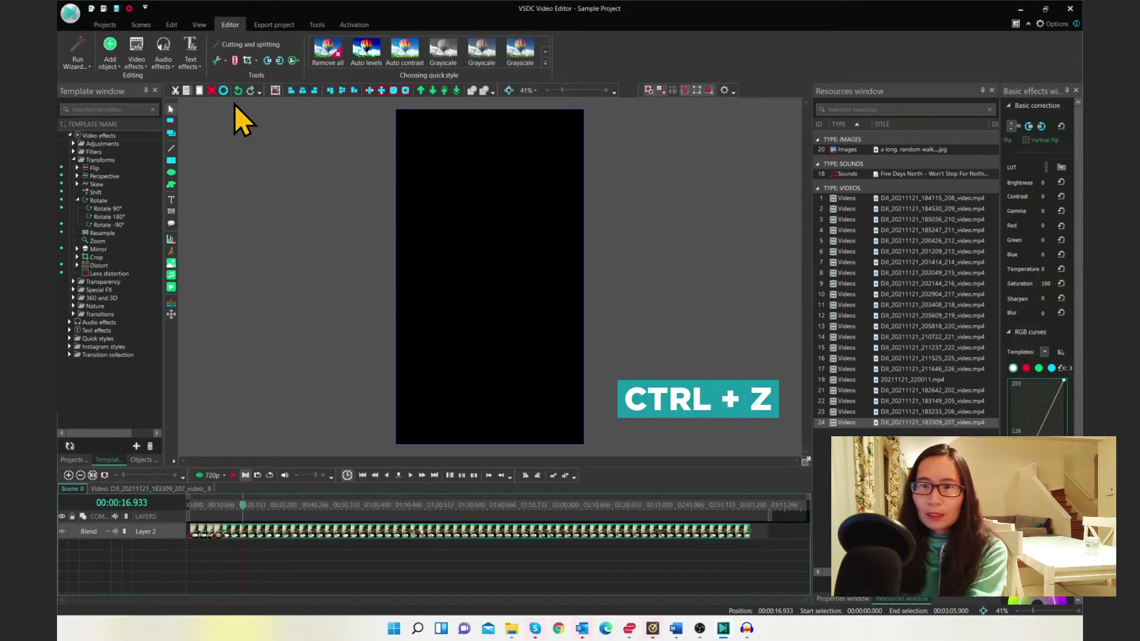
Inspect the project settings and then the scene settings of the sample project in the project explorer
left_click(170, 24)
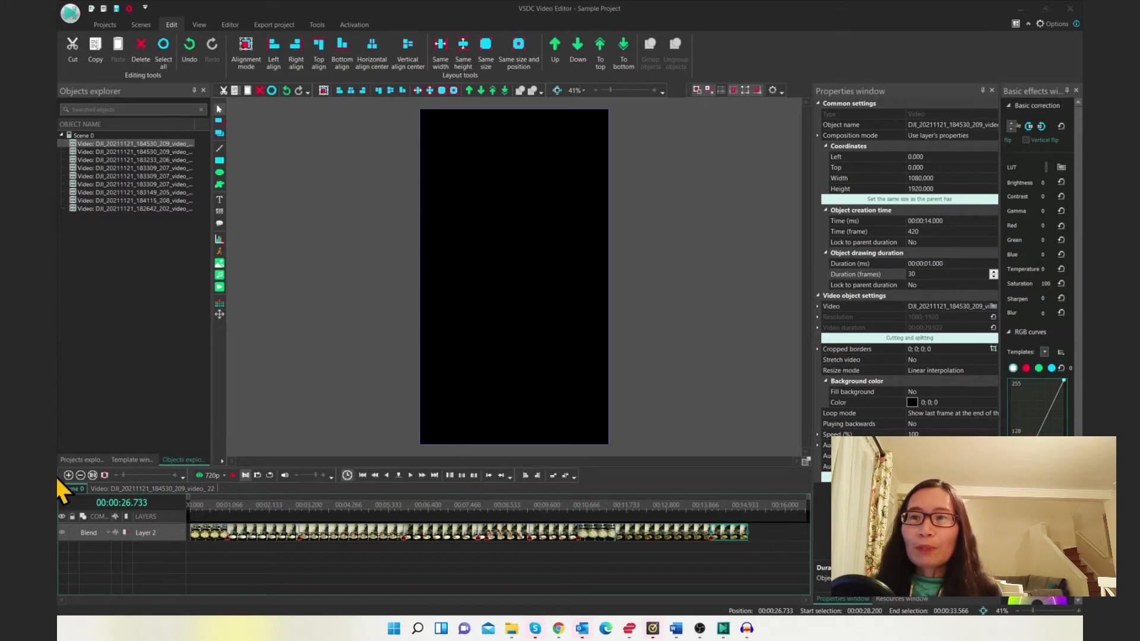
left_click(78, 461)
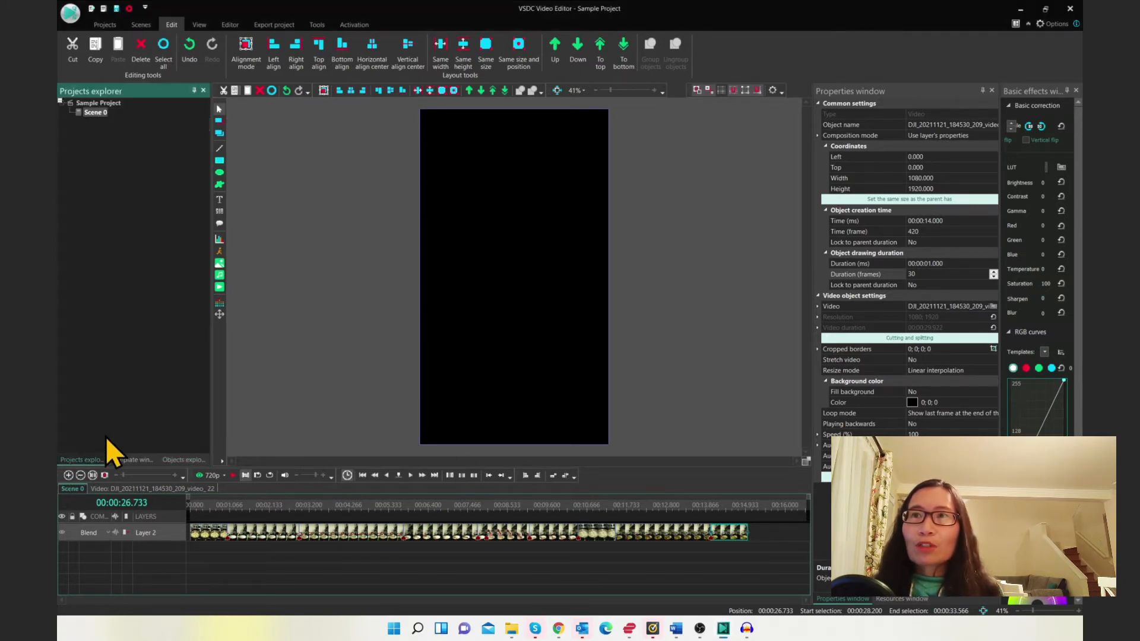
left_click(95, 103)
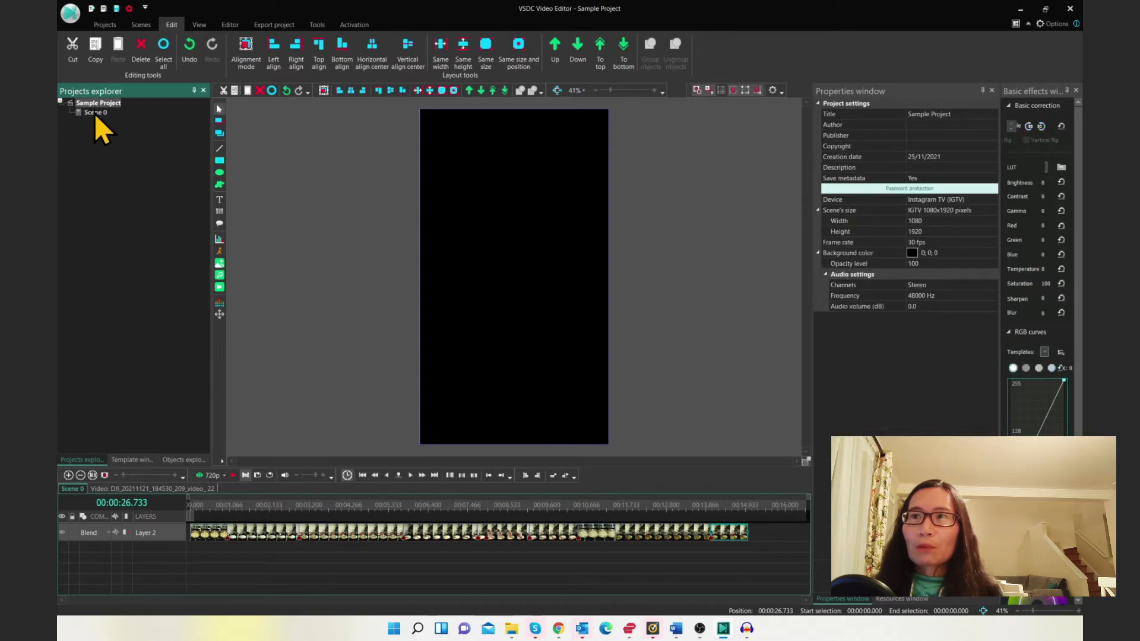
left_click(94, 113)
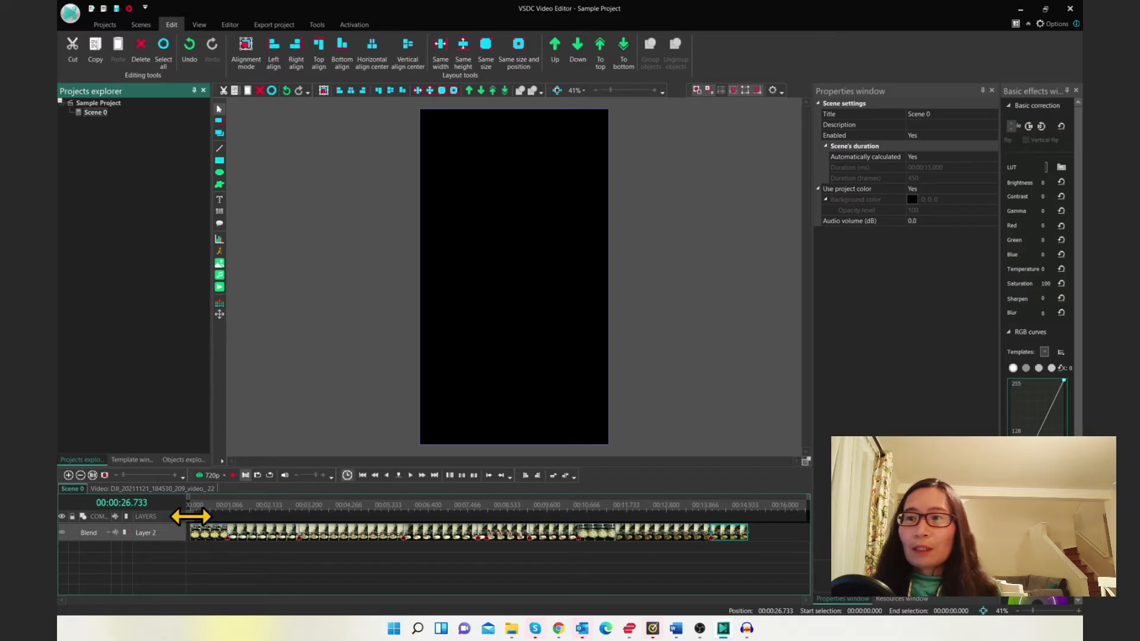
Scrub the timeline cursor along the clip and play the preview from about 00:00:09.400
left_click_drag(191, 506, 629, 506)
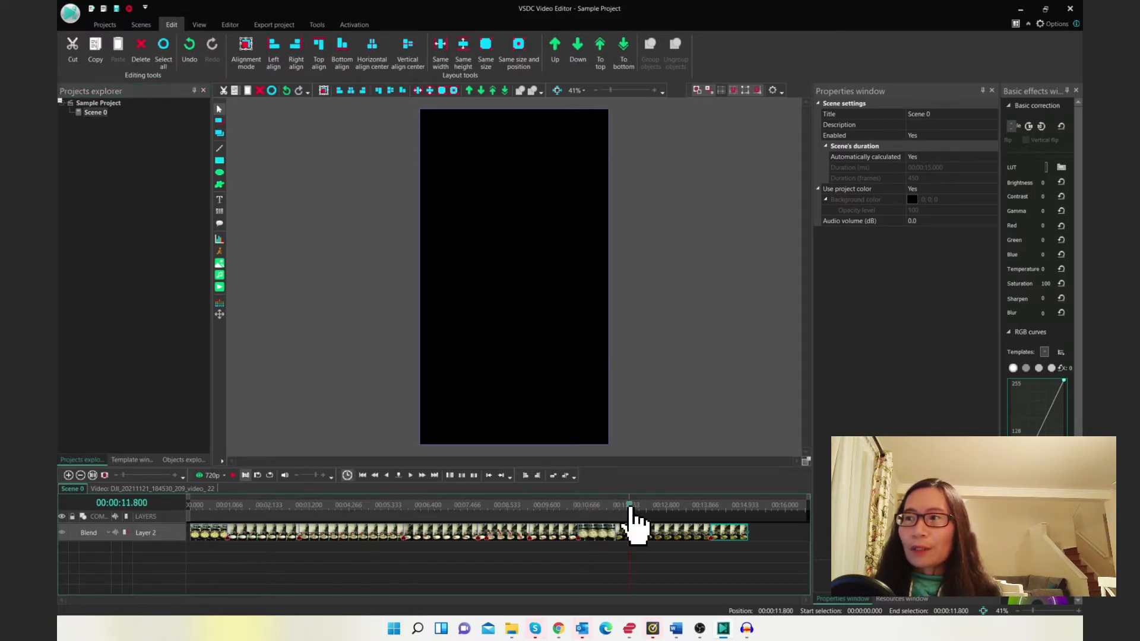
left_click(545, 509)
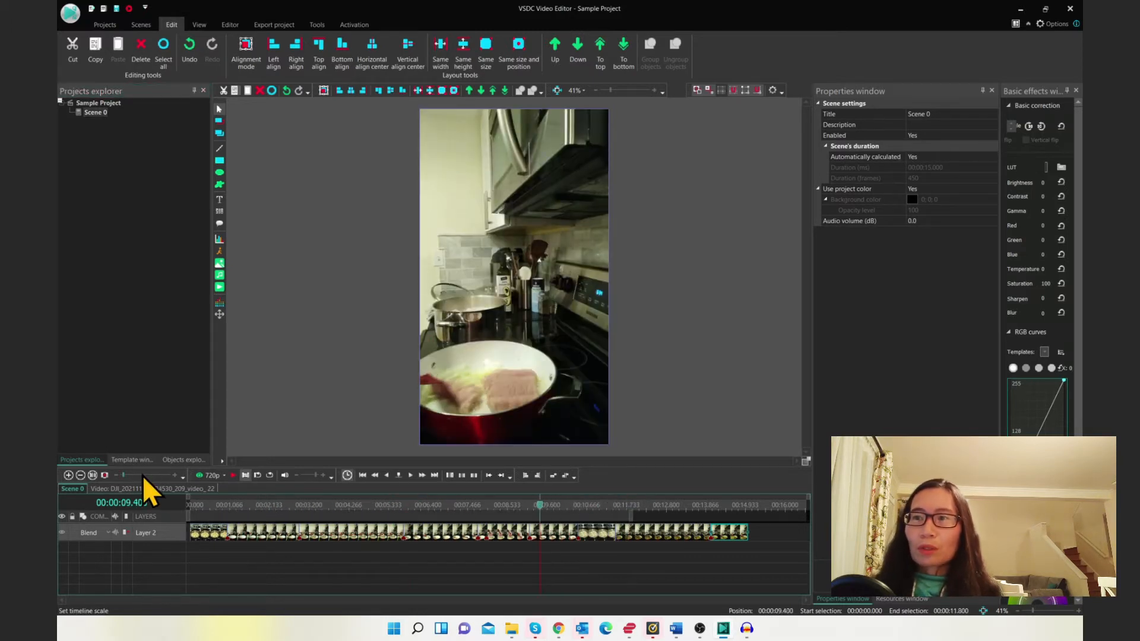
left_click(234, 476)
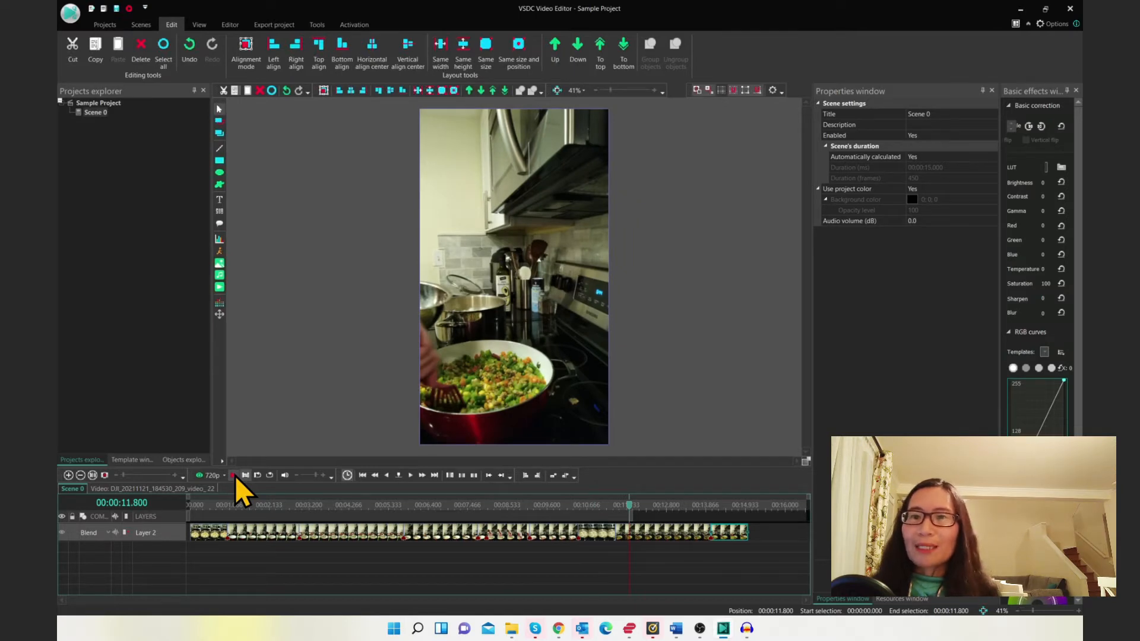
Enlarge the timeline scale on the long multi-clip project and scroll back to the start of the timeline
left_click_drag(190, 517, 338, 518)
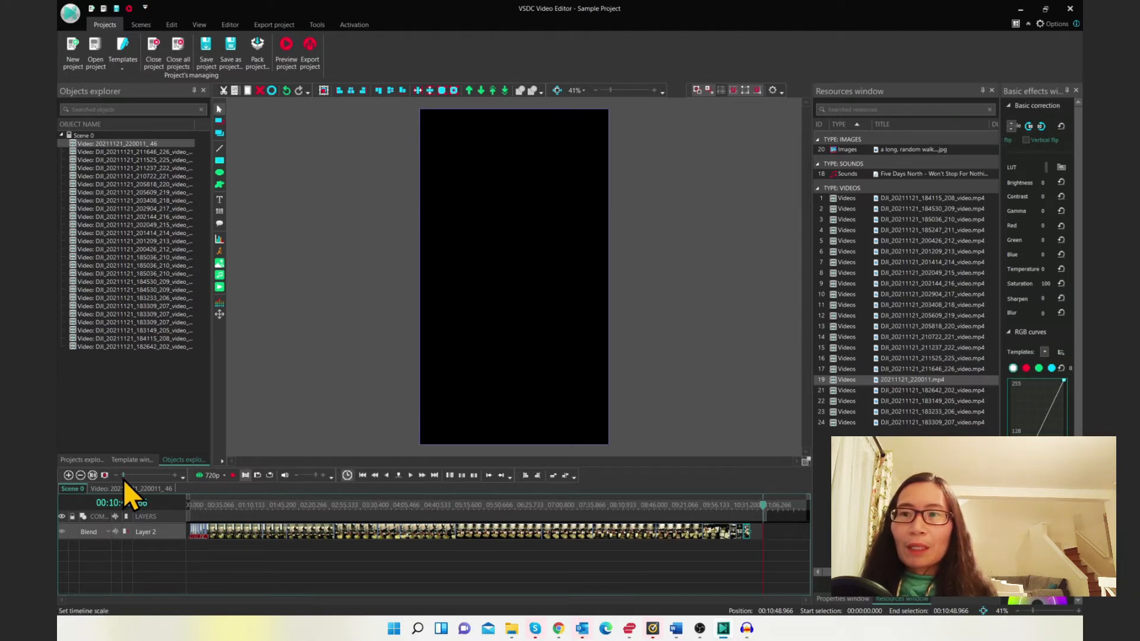
left_click_drag(123, 480, 155, 475)
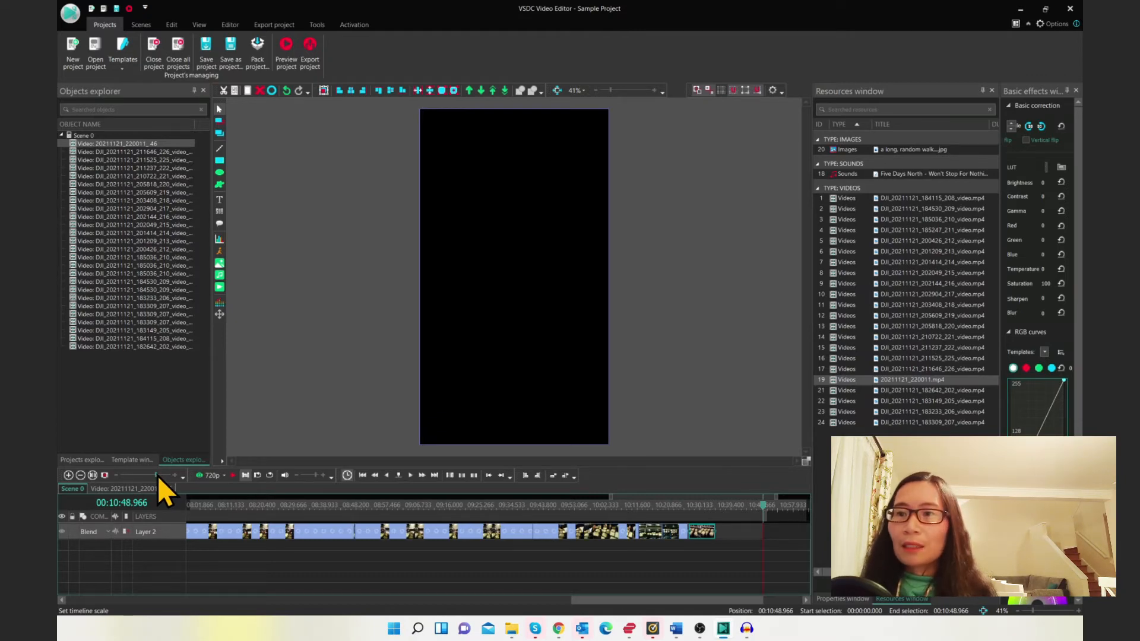
scroll(313, 579, "up", 5)
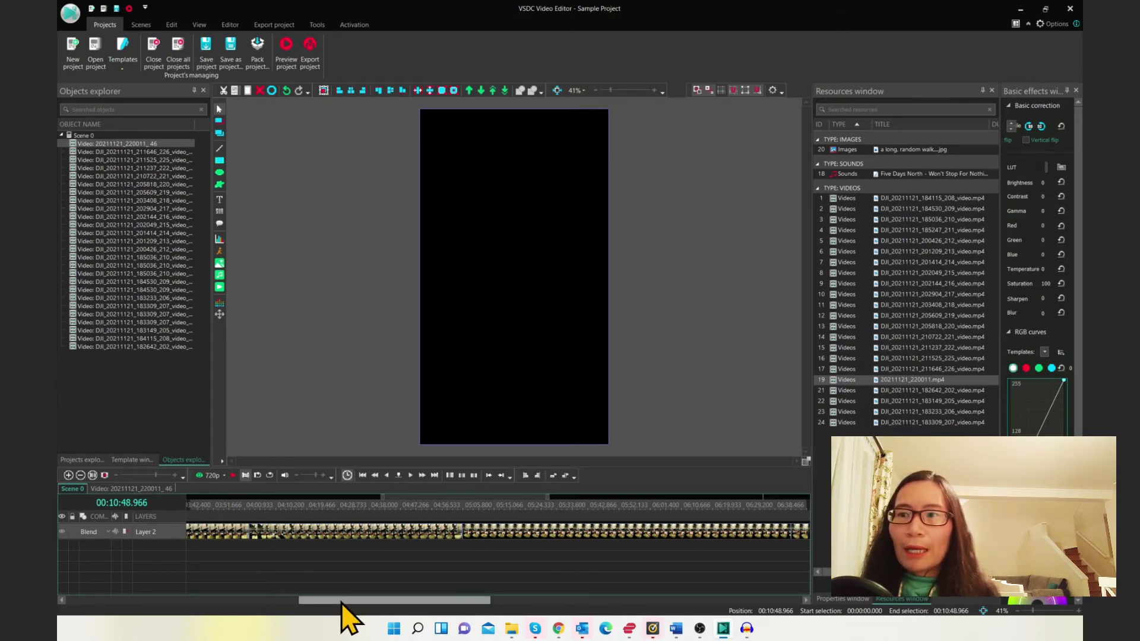
left_click_drag(343, 604, 74, 623)
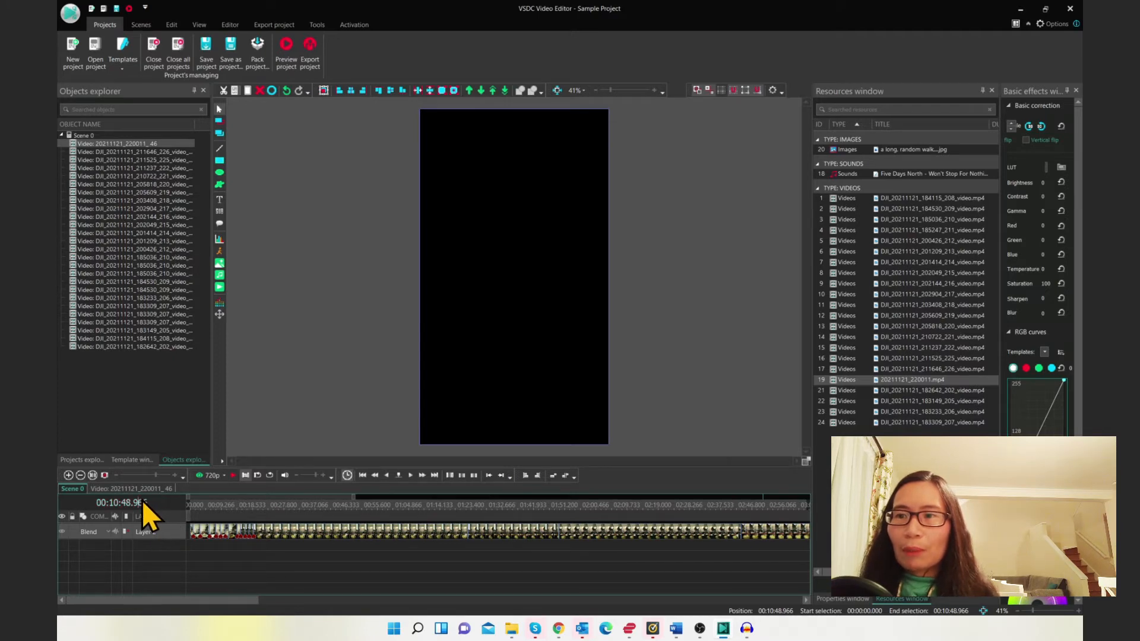
Jump the cursor to 00:00:00.000 by entering the position time and play the preview from the start
left_click_drag(166, 500, 87, 503)
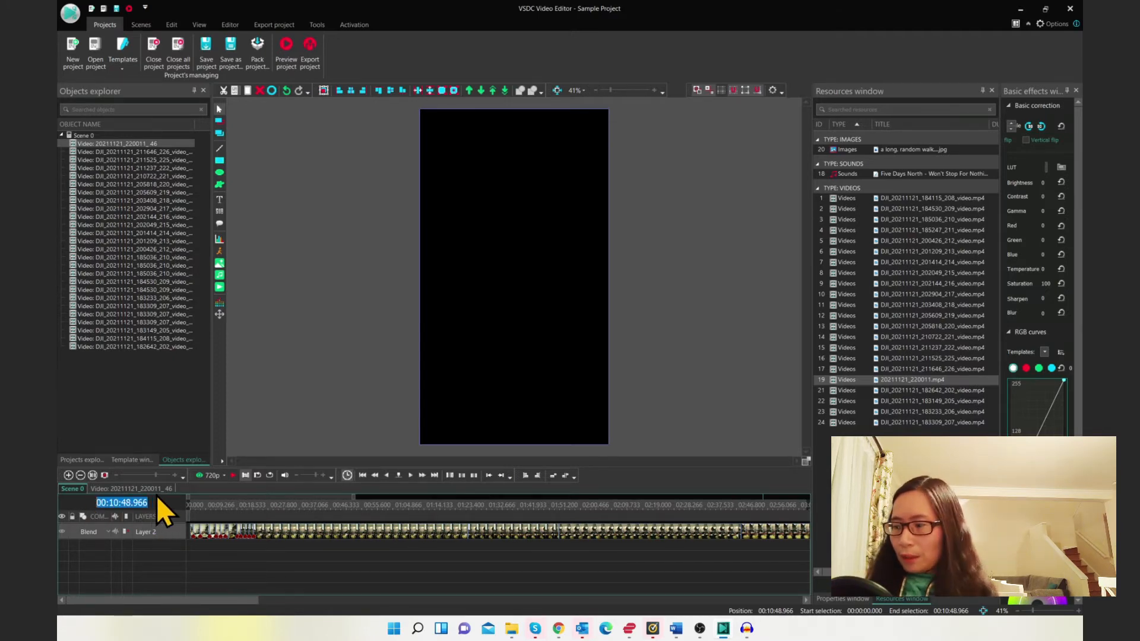
type("00:0")
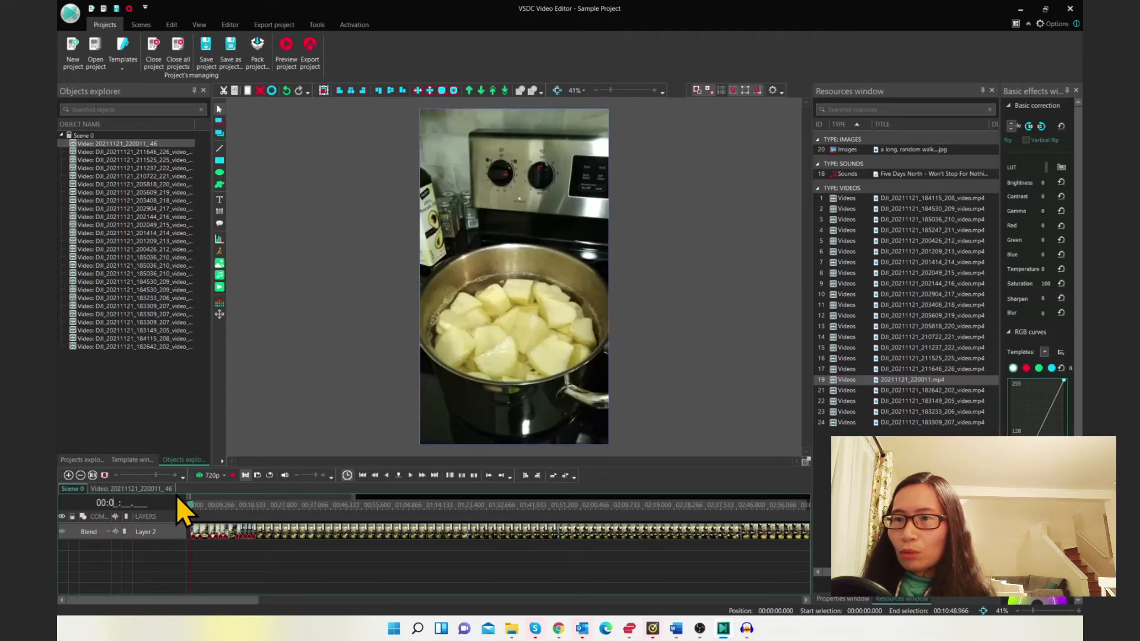
type("0:00.00")
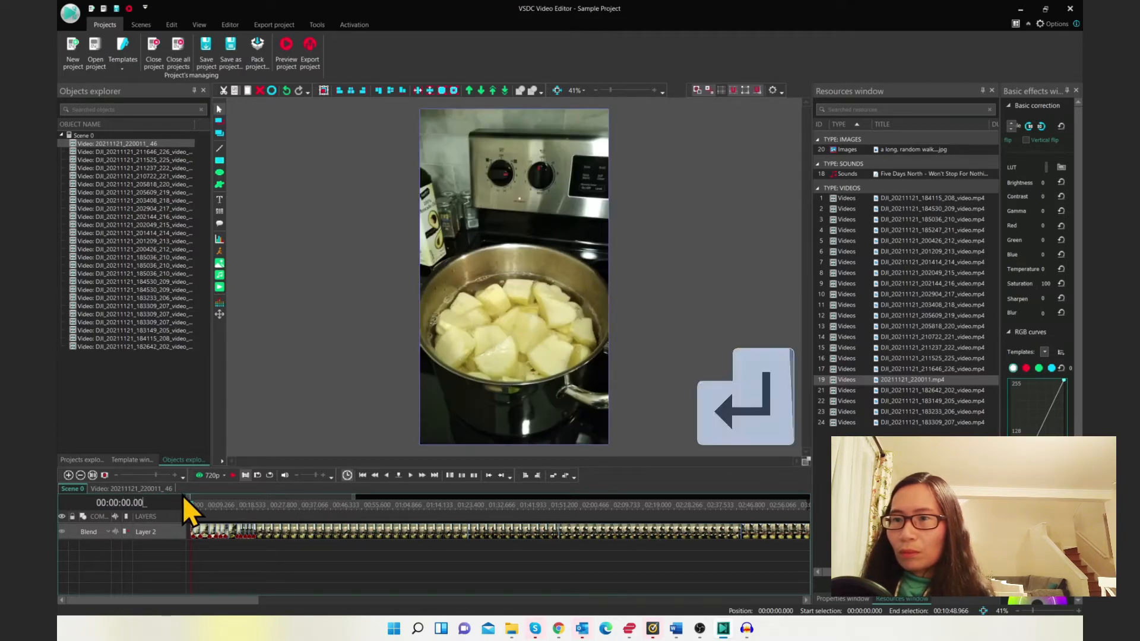
type("0")
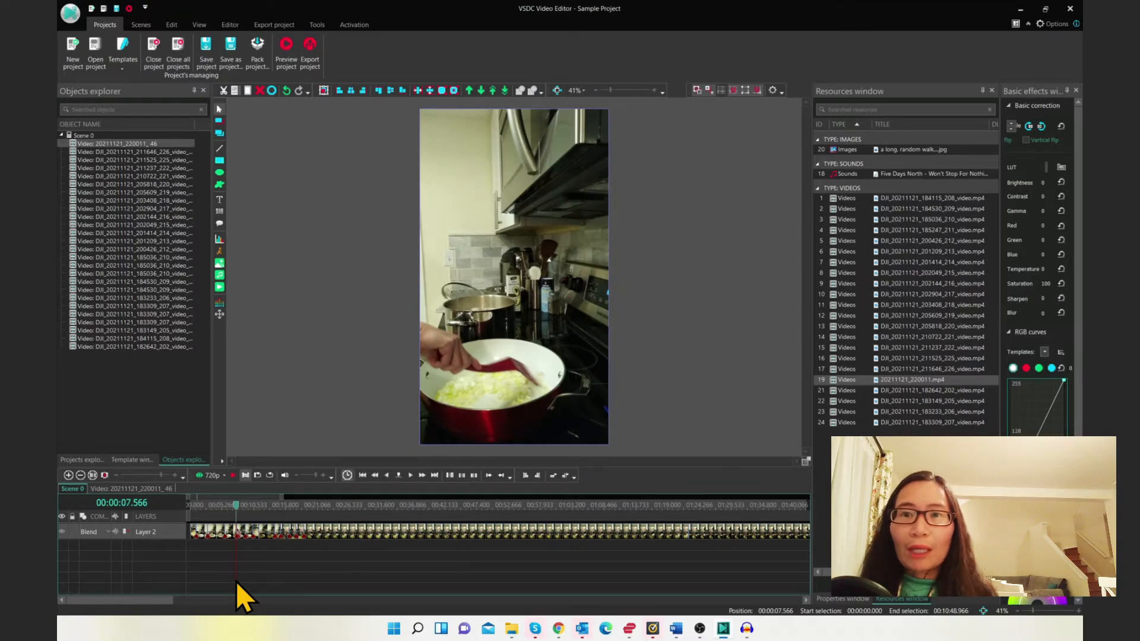
left_click(92, 476)
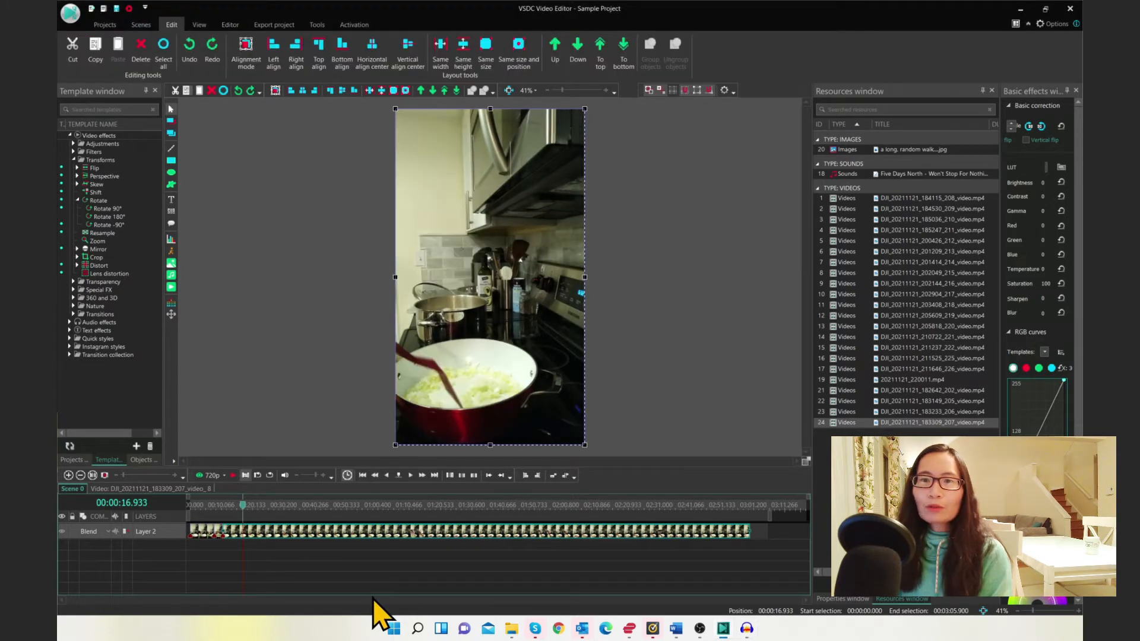
Try trimming the clip's end at the 00:00:16.933 cursor position, then undo the trim
left_click(238, 27)
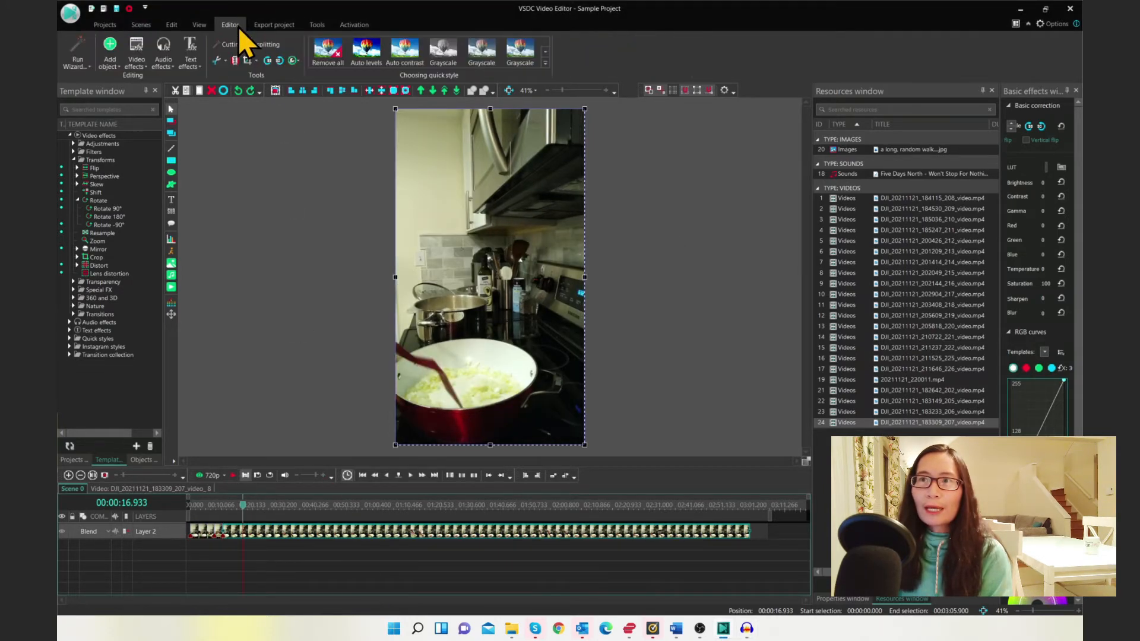
left_click(224, 59)
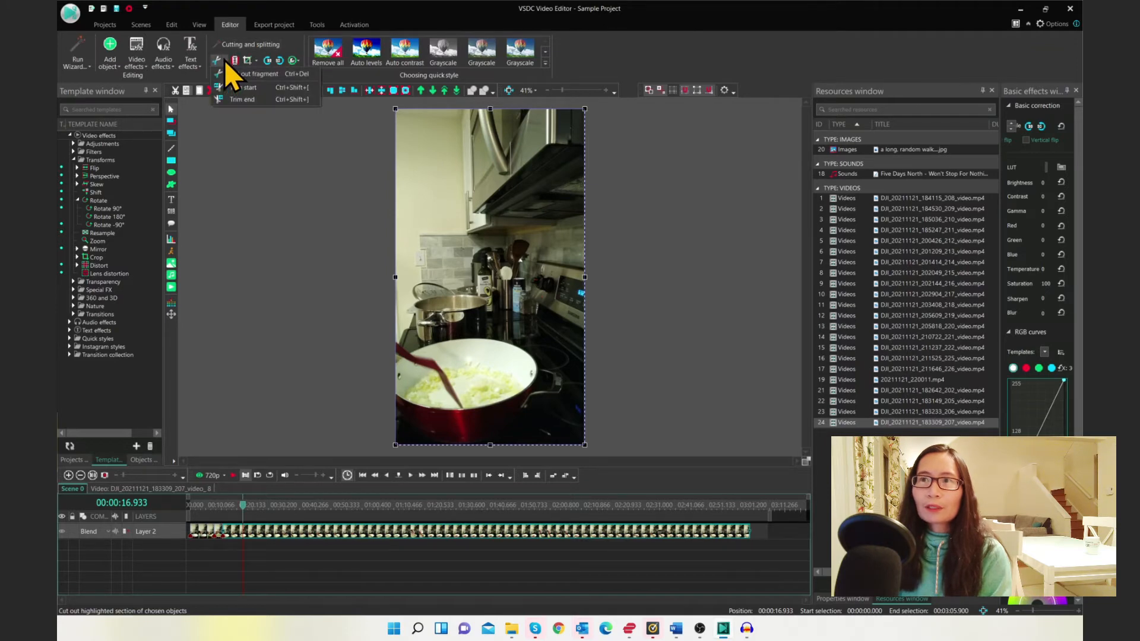
left_click(234, 100)
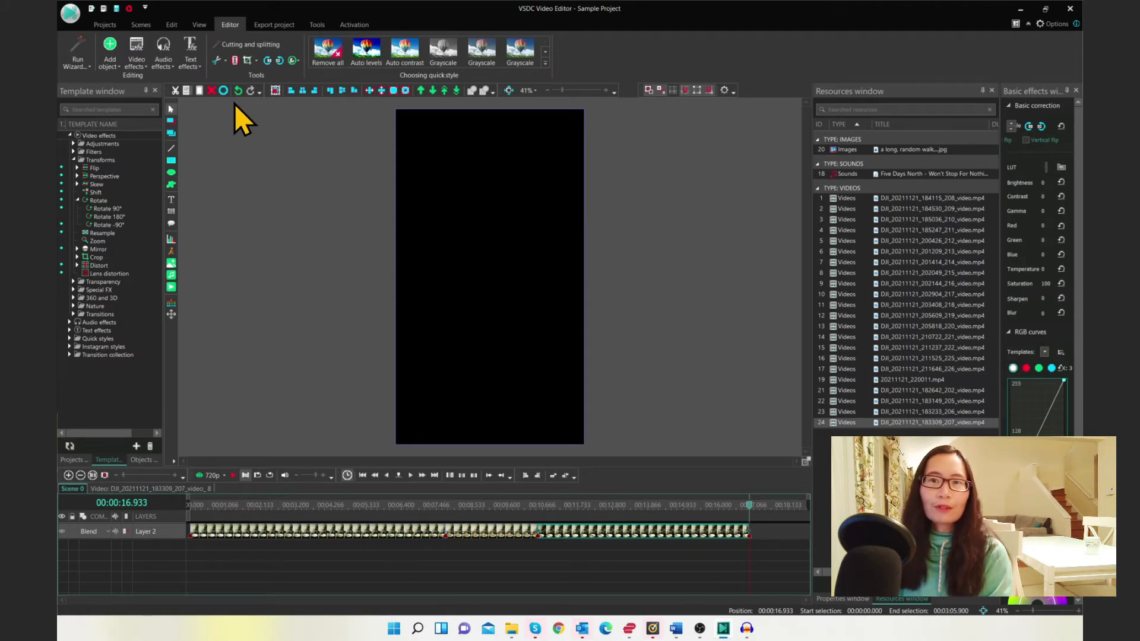
key("ctrl+z")
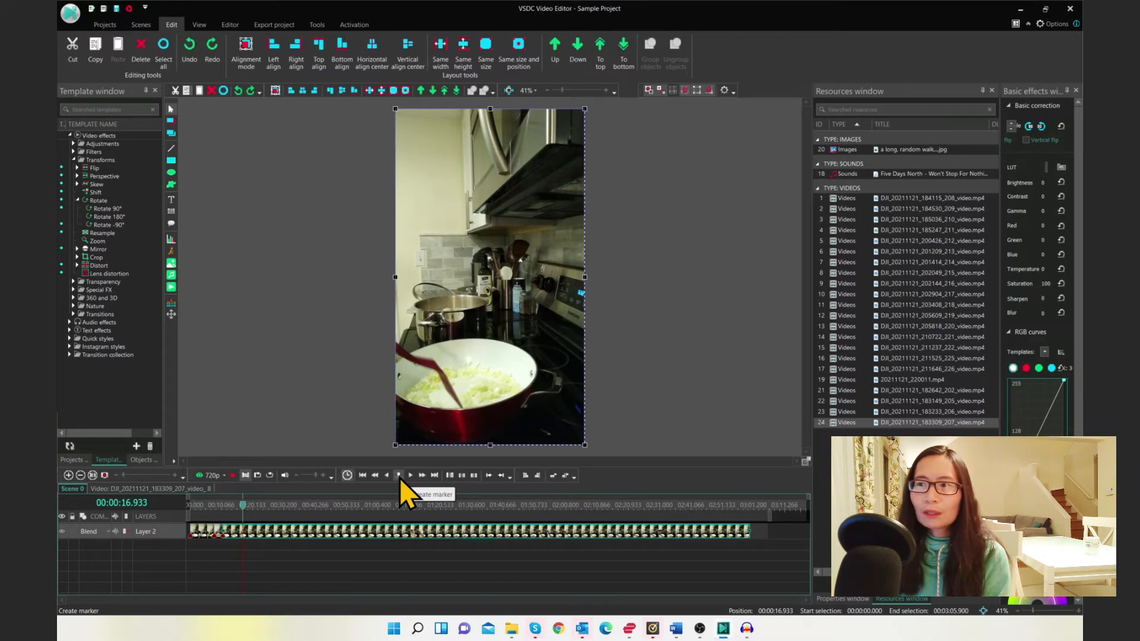
Create two timeline markers with default settings, at 00:00:16.933 and at 00:01:13.400, playing forward between them
left_click(399, 476)
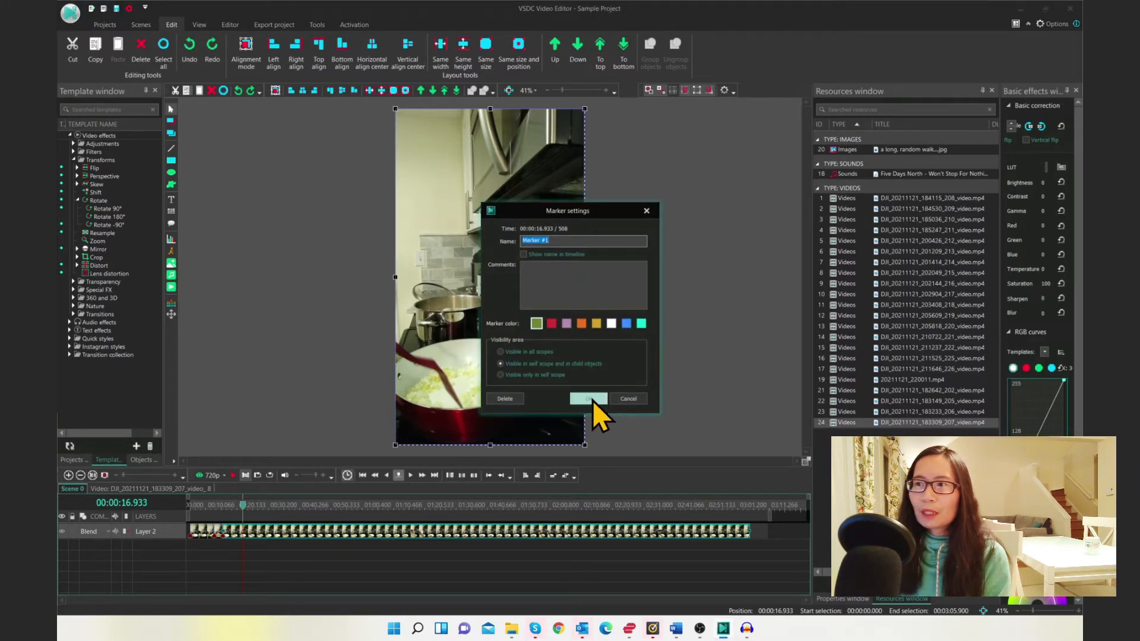
left_click(592, 399)
left_click(234, 475)
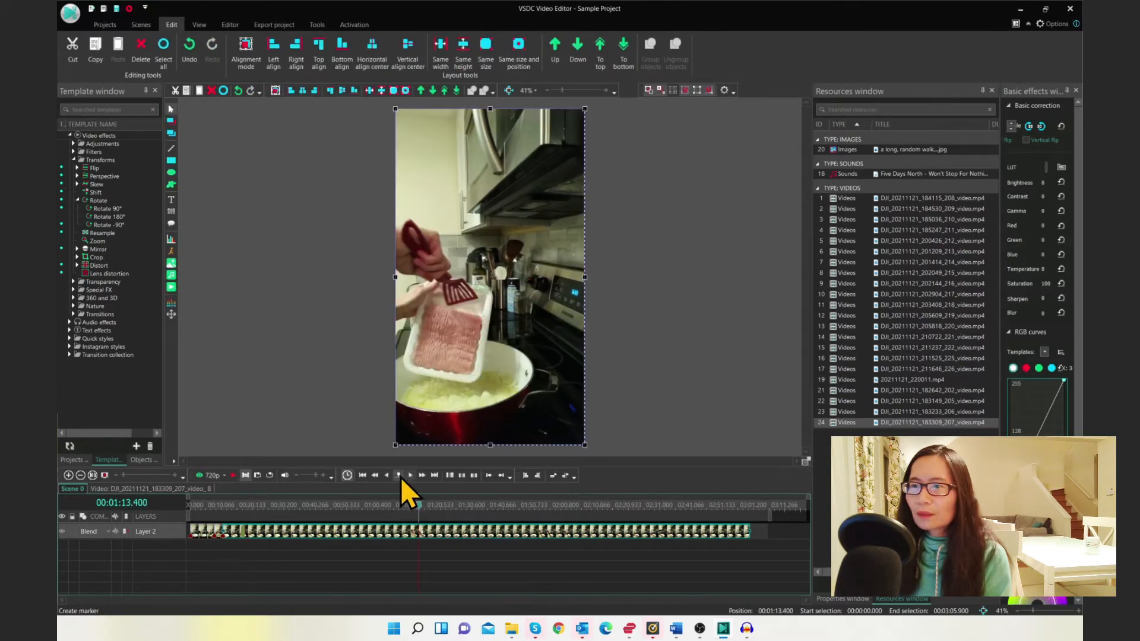
left_click(398, 477)
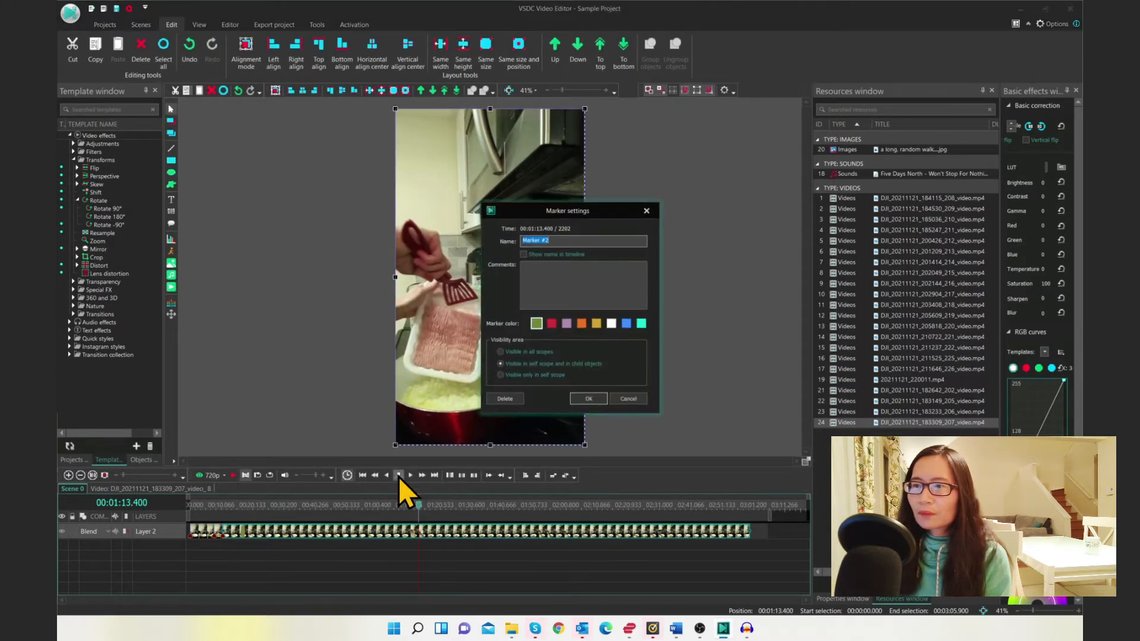
left_click(579, 399)
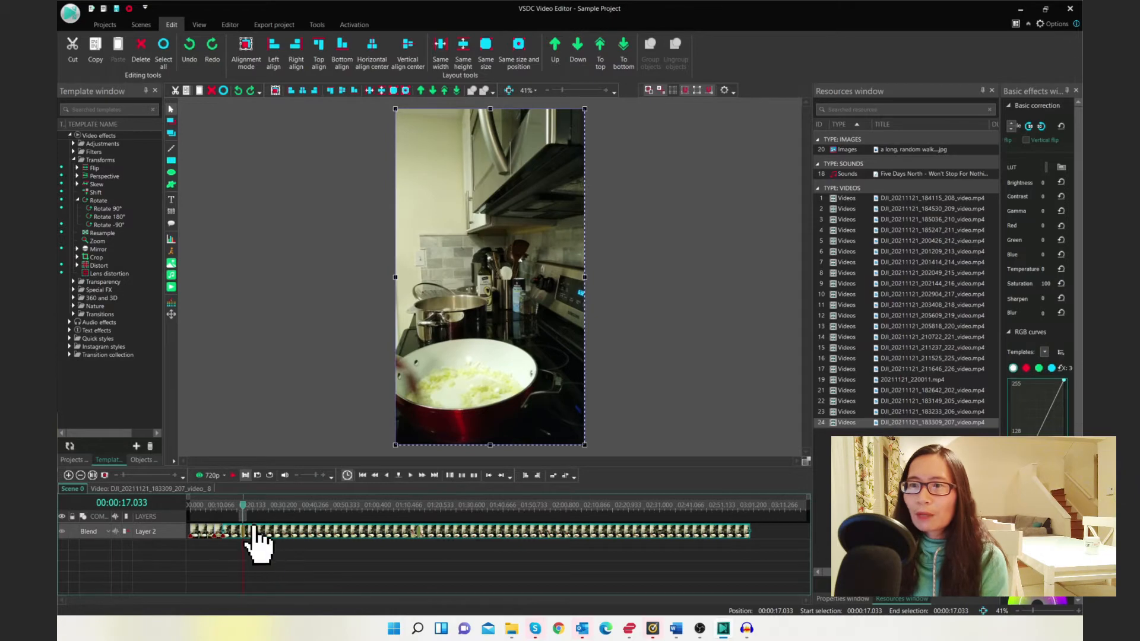
Select the timeline range between the two markers, cut out that fragment, and preview the result from about 00:00:11.100
left_click_drag(245, 517, 420, 514)
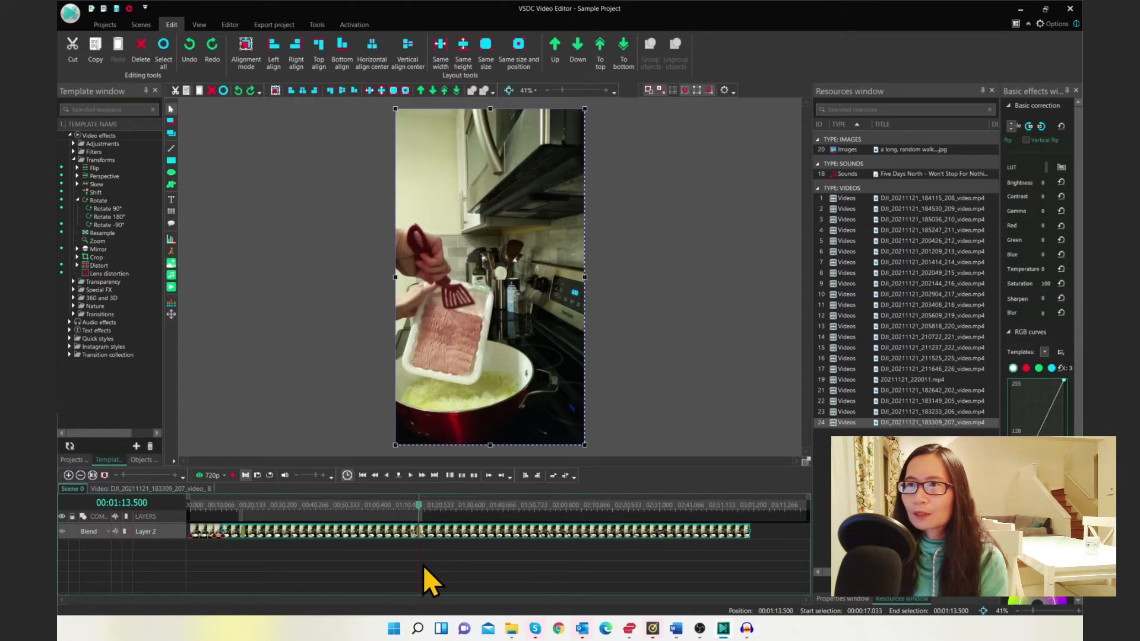
left_click(229, 22)
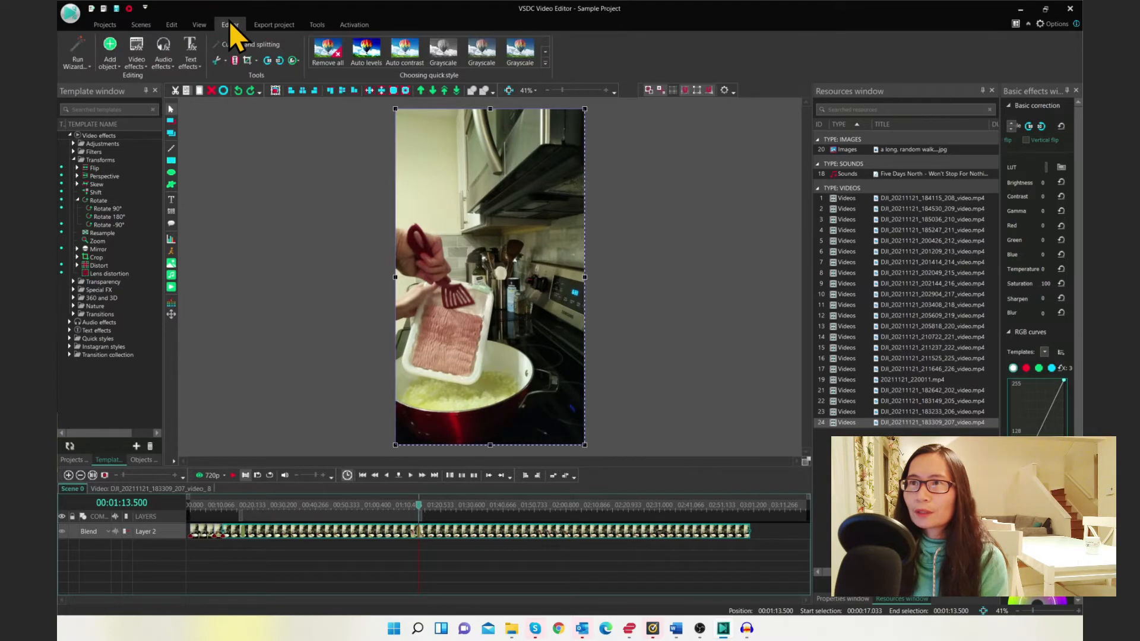
left_click(226, 67)
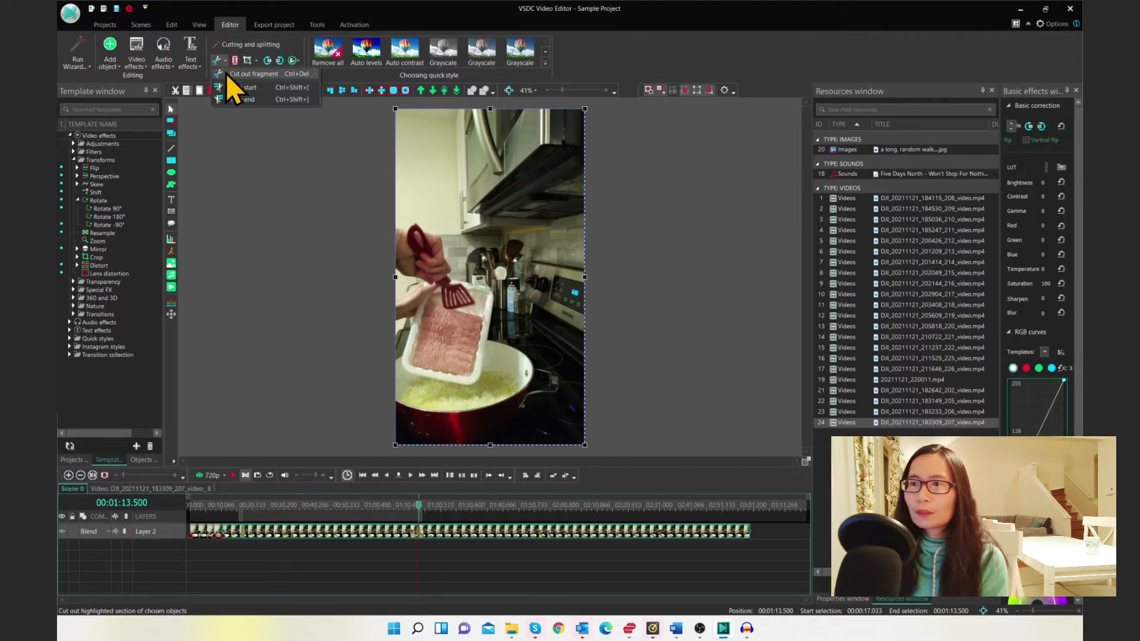
left_click(226, 73)
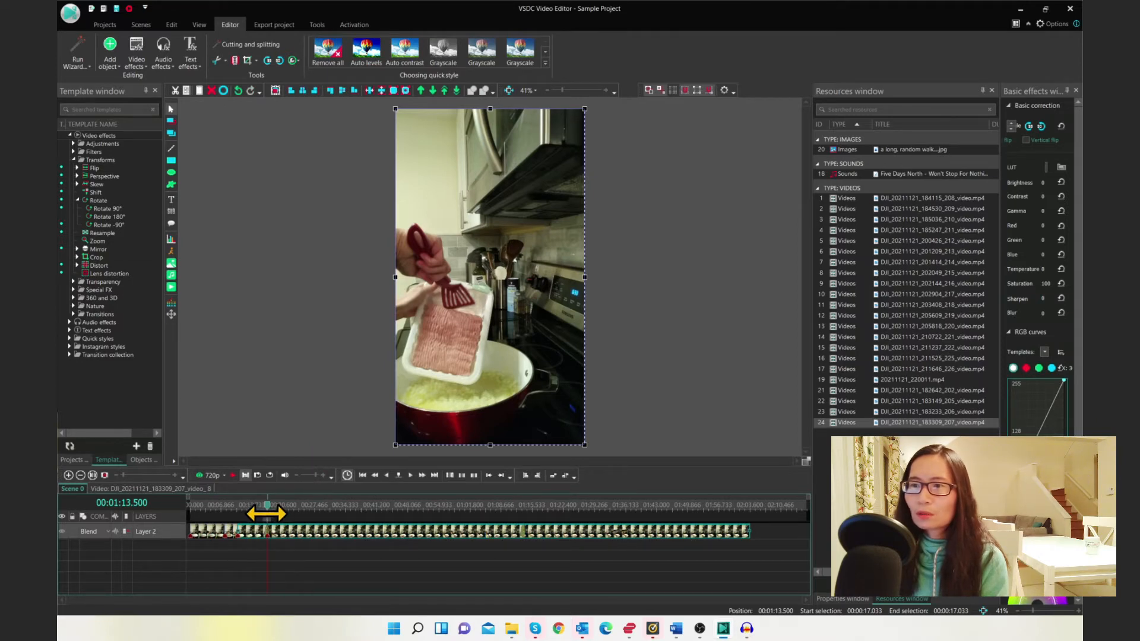
left_click_drag(265, 515, 242, 514)
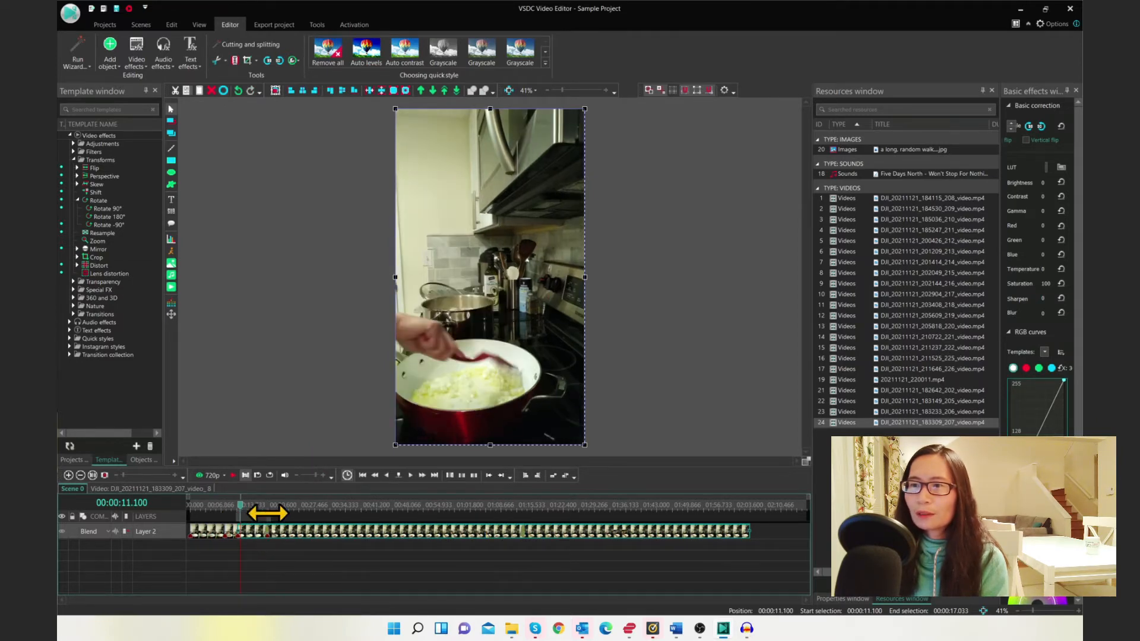
left_click(233, 475)
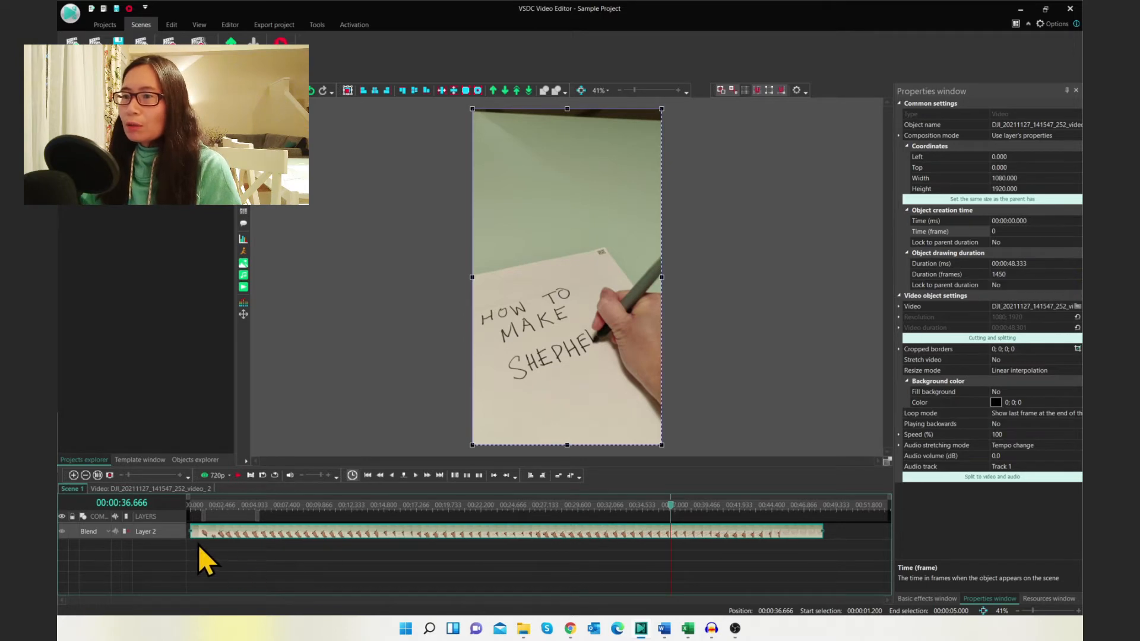
Trim the start of the handwriting clip to about 00:00:13.633 by pulling in its left edge, and preview it
left_click_drag(191, 531, 369, 533)
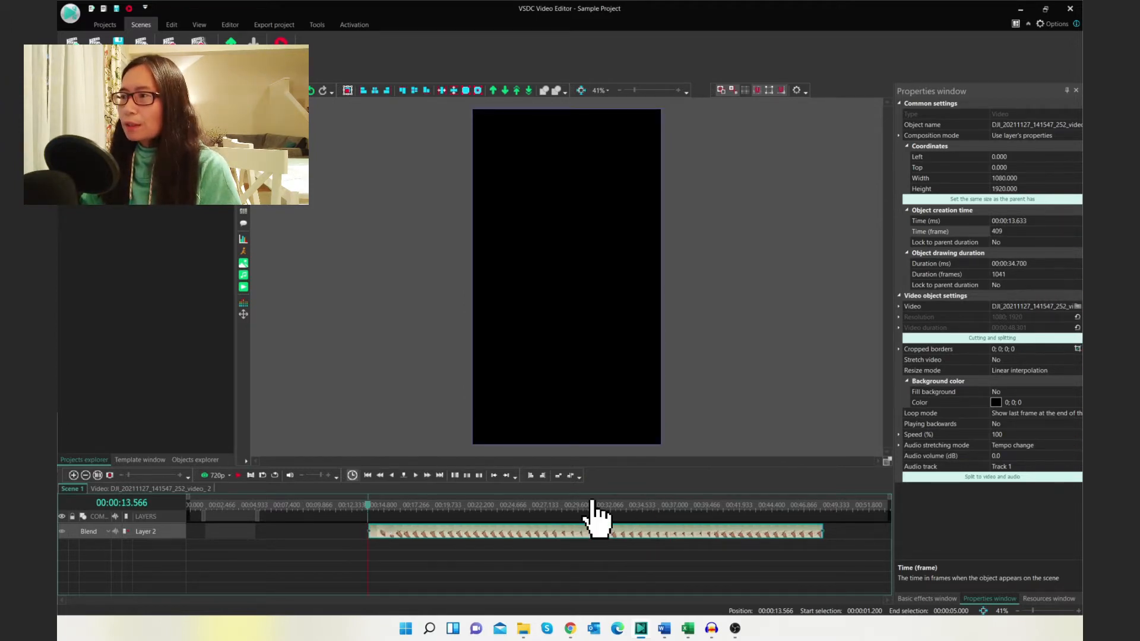
left_click(239, 475)
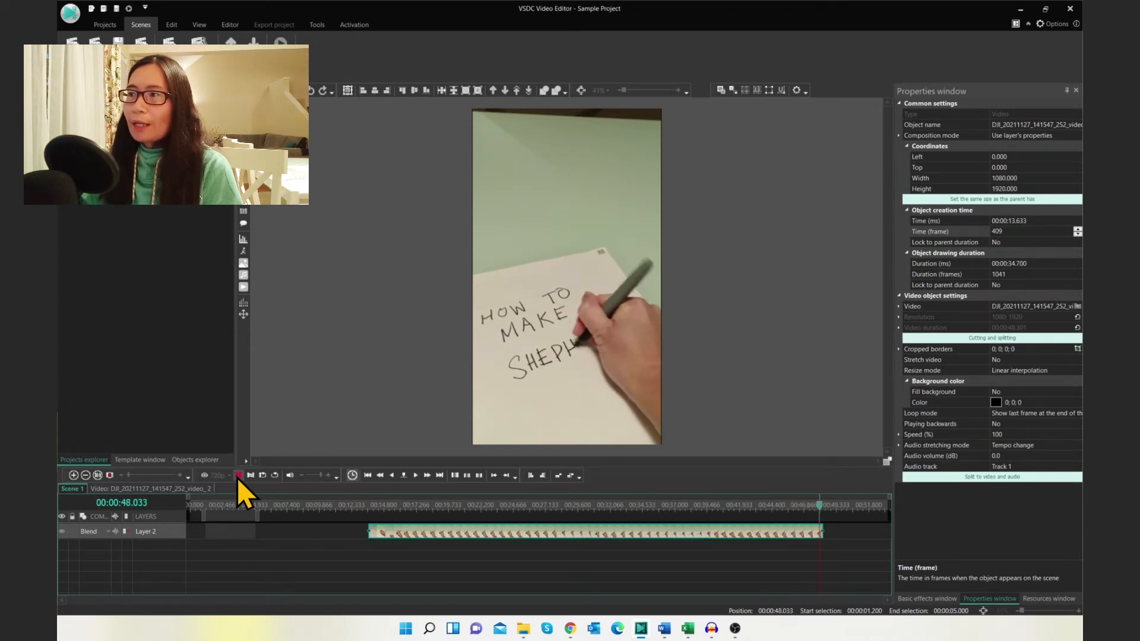
left_click(239, 476)
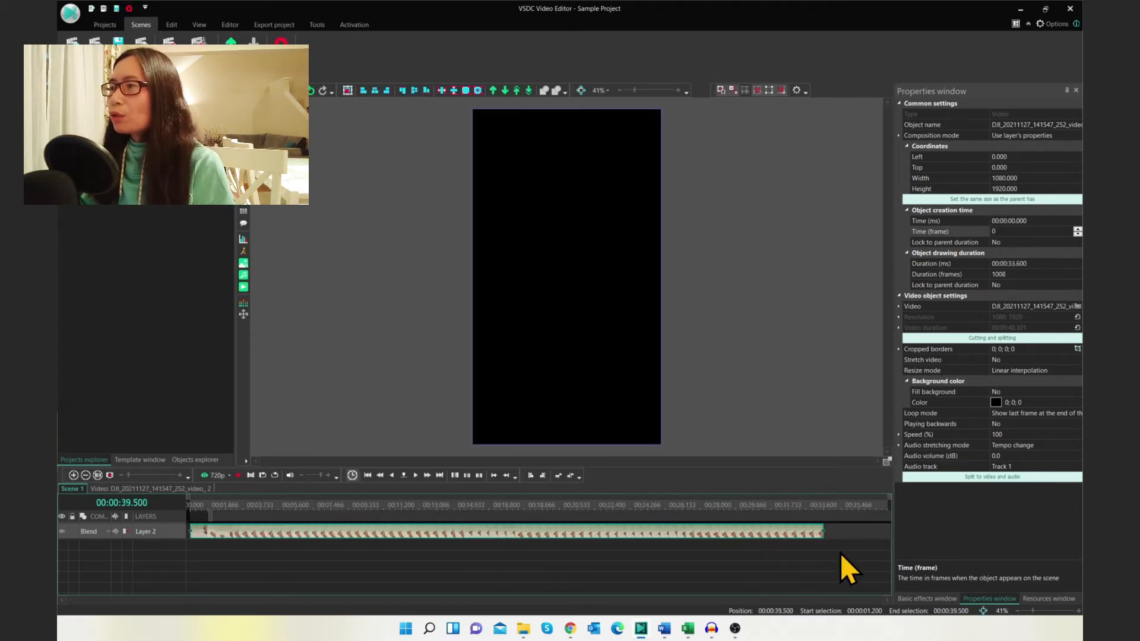
Lengthen the clip by pulling its right edge out to a duration of about 39.6 seconds, and play the preview
mouse_move(822, 531)
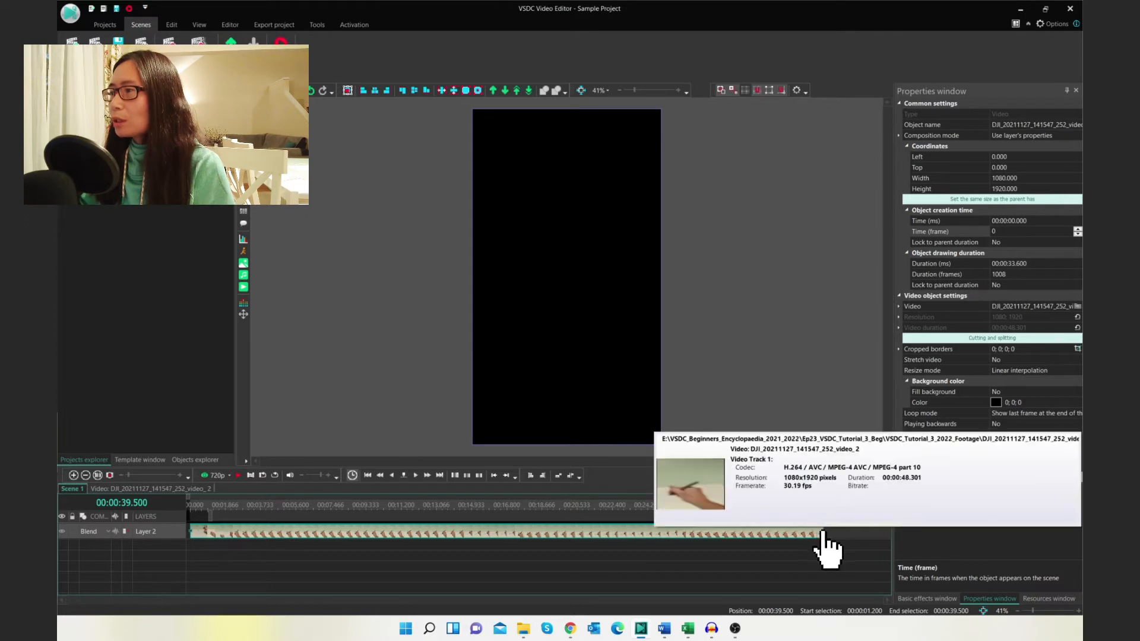
left_click_drag(823, 532, 873, 535)
left_click(238, 476)
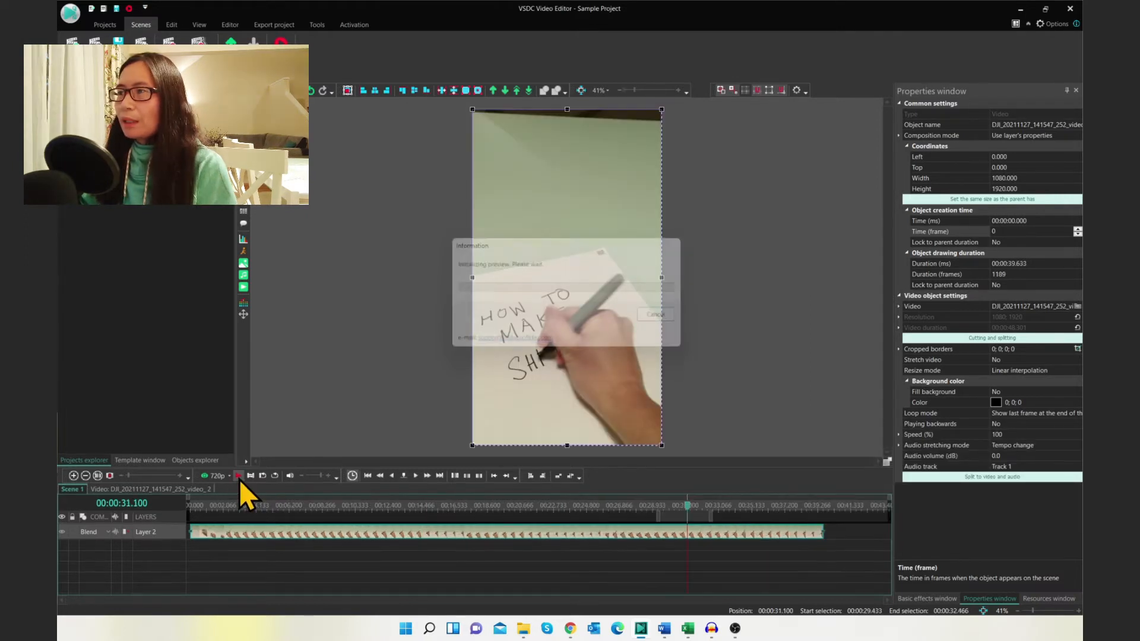
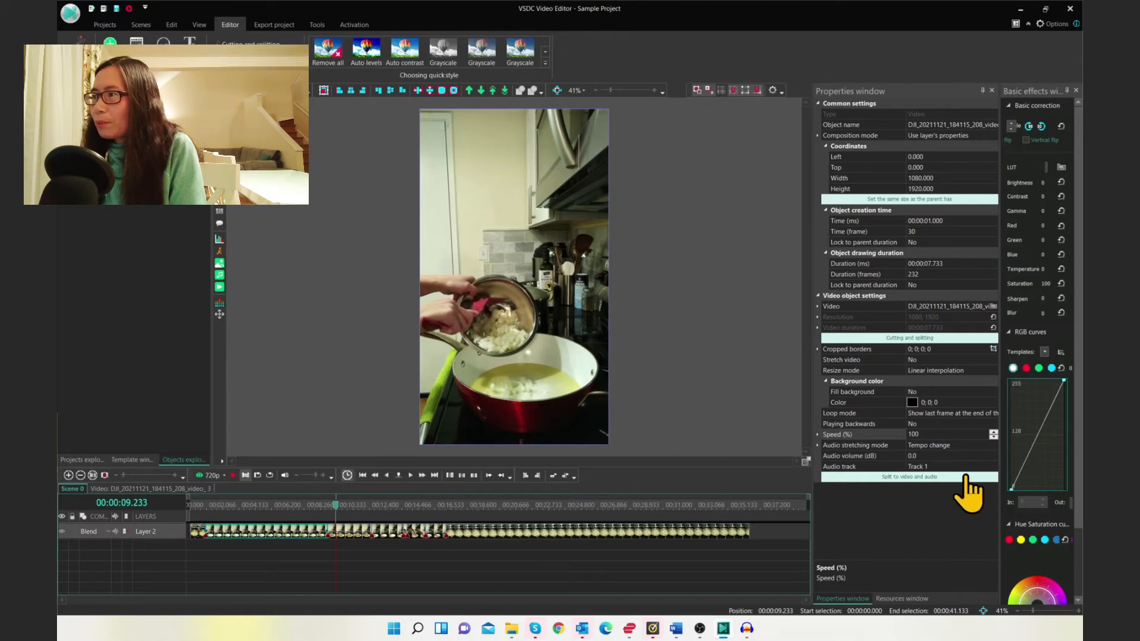
Set the selected clip's speed to 400%
left_click(946, 436)
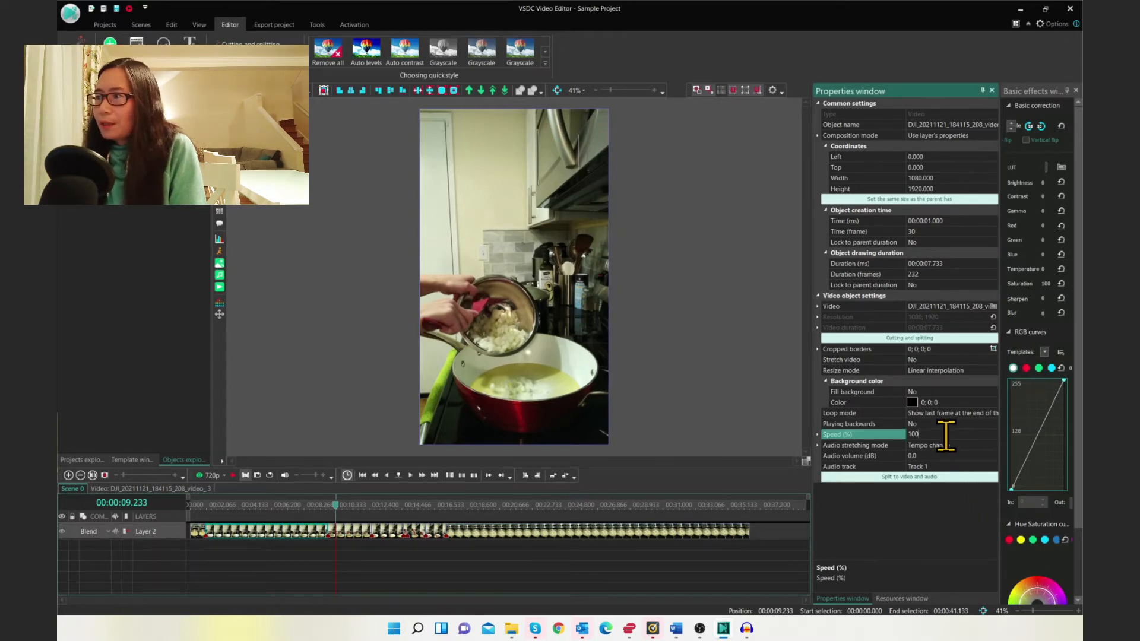
key("BackSpace")
key("BackSpace")
key("BackSpace")
type("400")
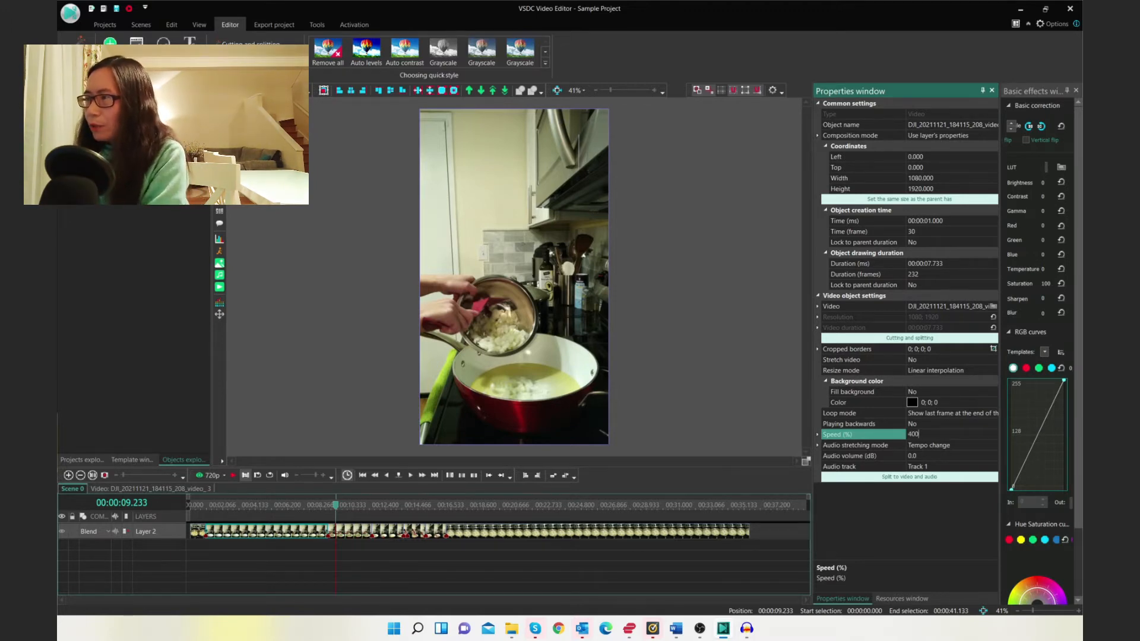
key("Return")
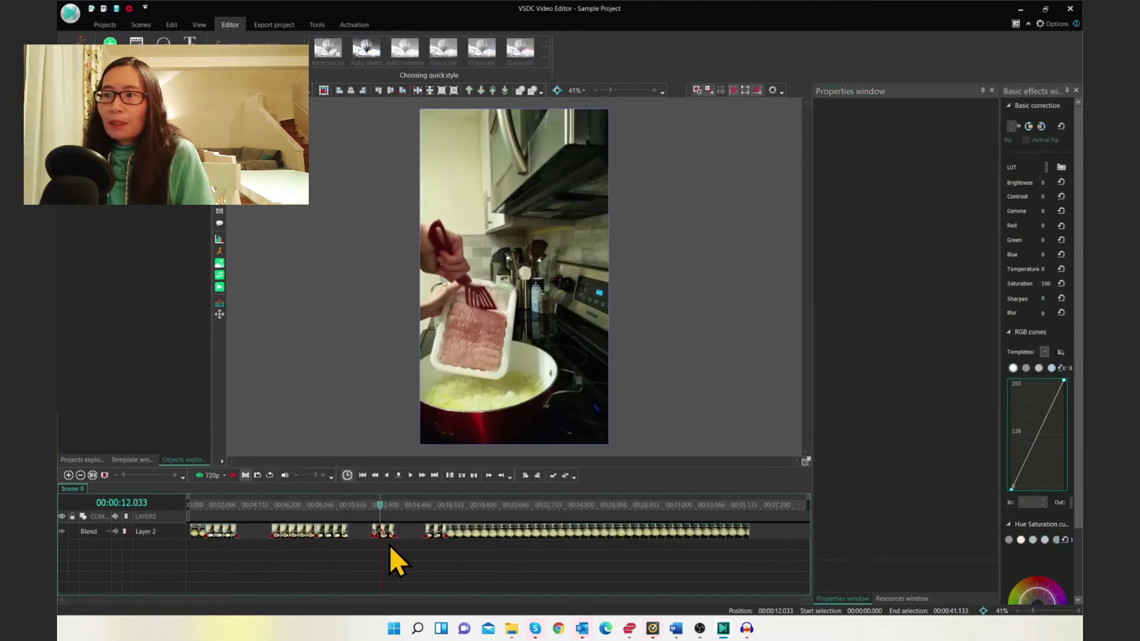
Select the short clip after the gap and set its speed to 50%
left_click(387, 536)
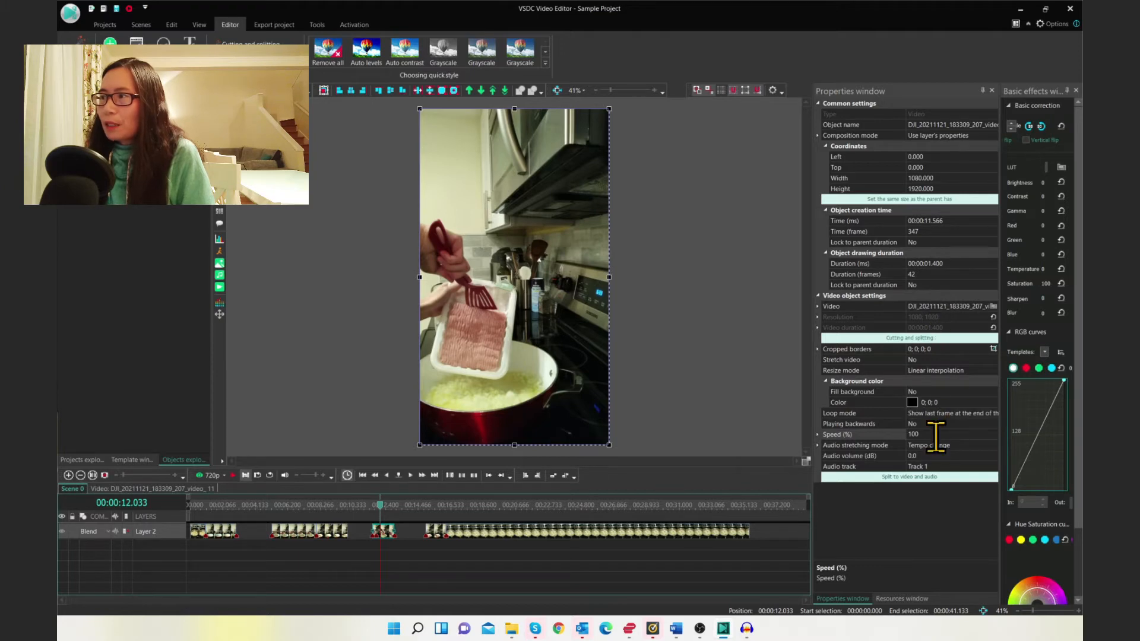
left_click(886, 435)
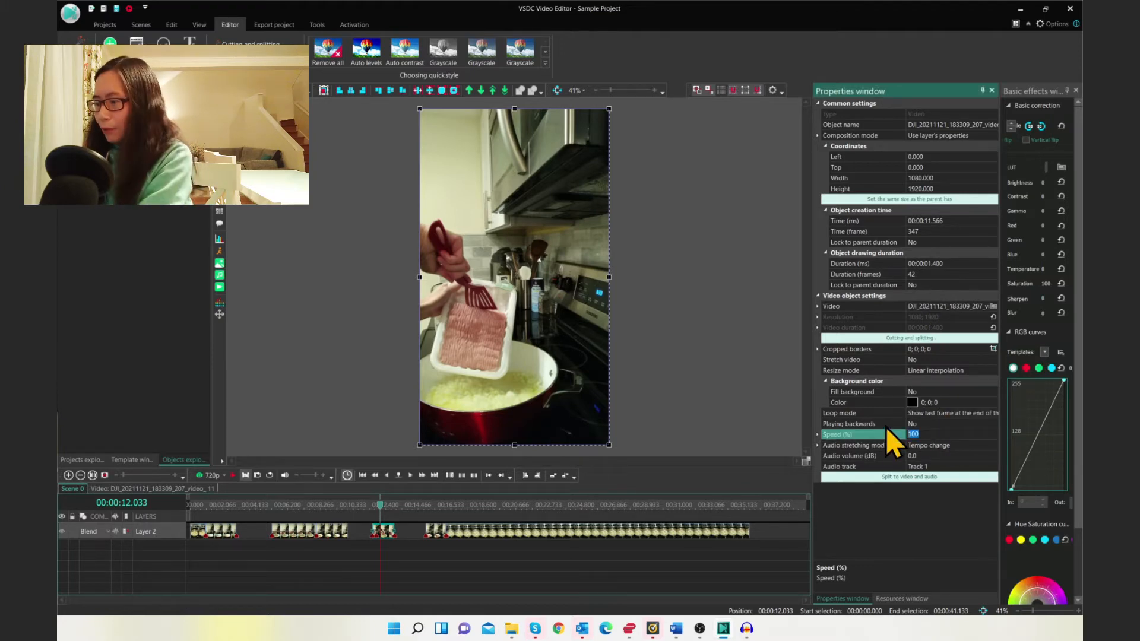
key("Return")
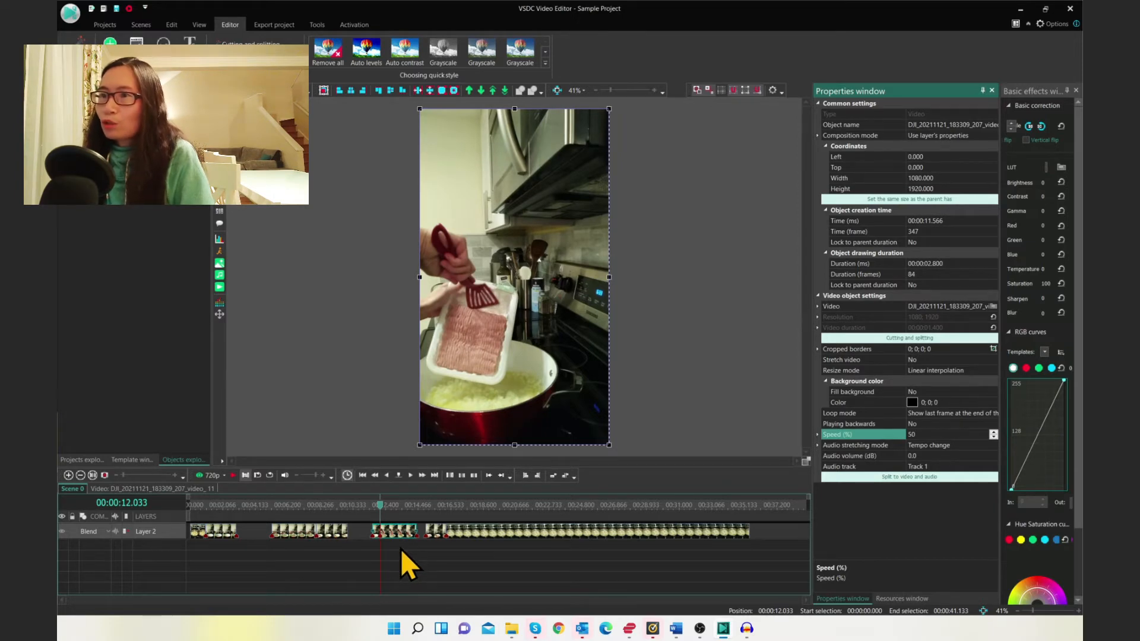
Move the last clip on the Scene 0 timeline left to close the gap, and play the preview
left_click(234, 476)
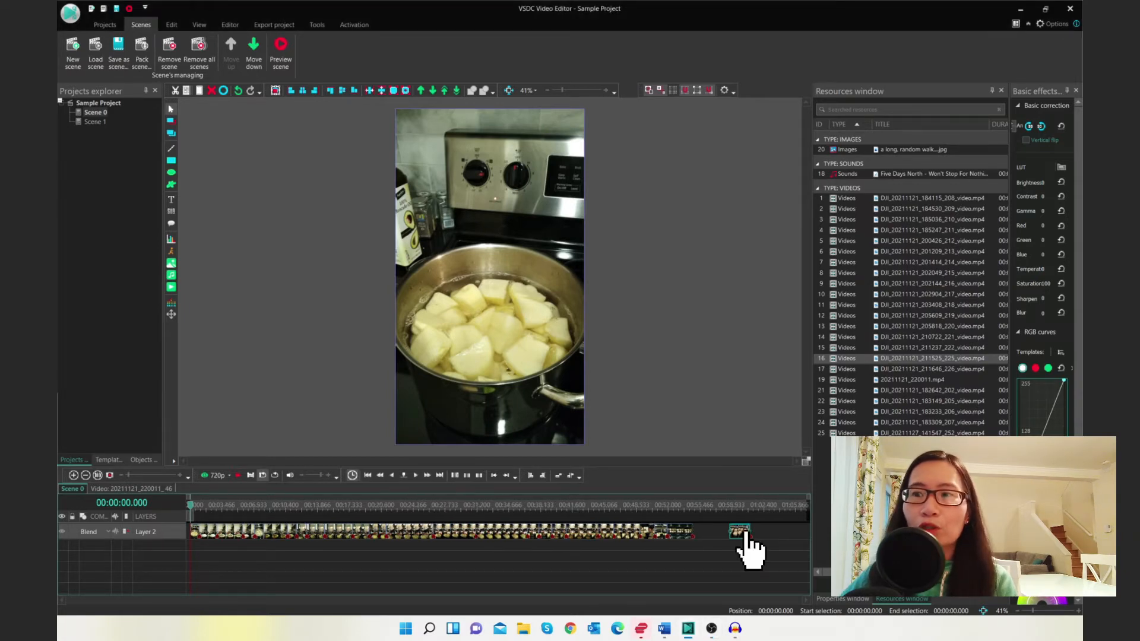
left_click_drag(747, 534, 688, 534)
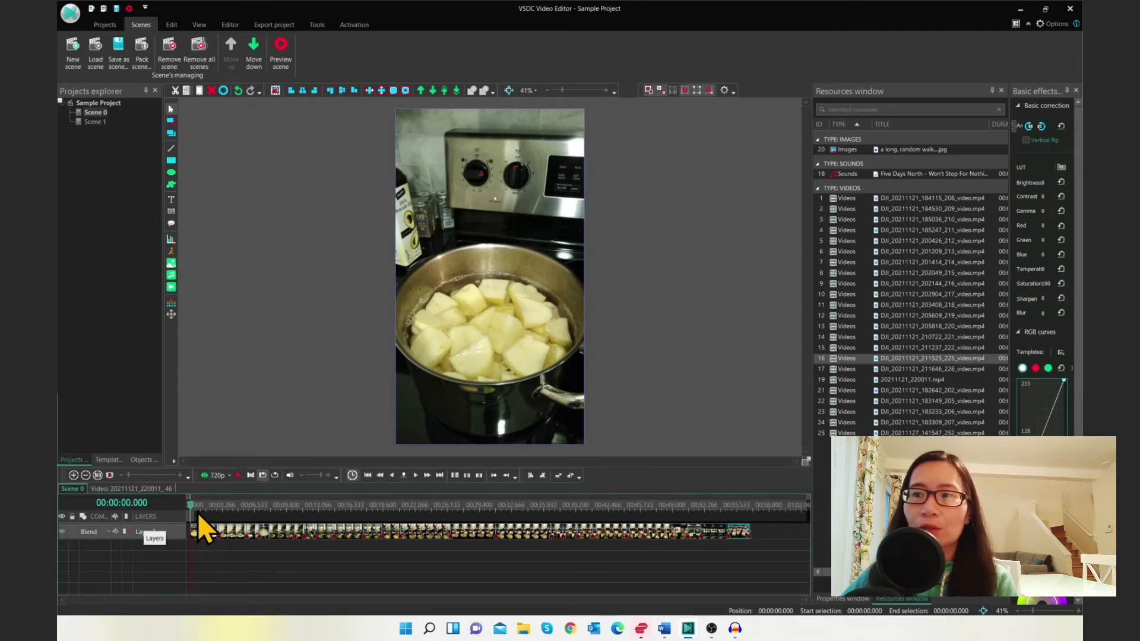
key("space")
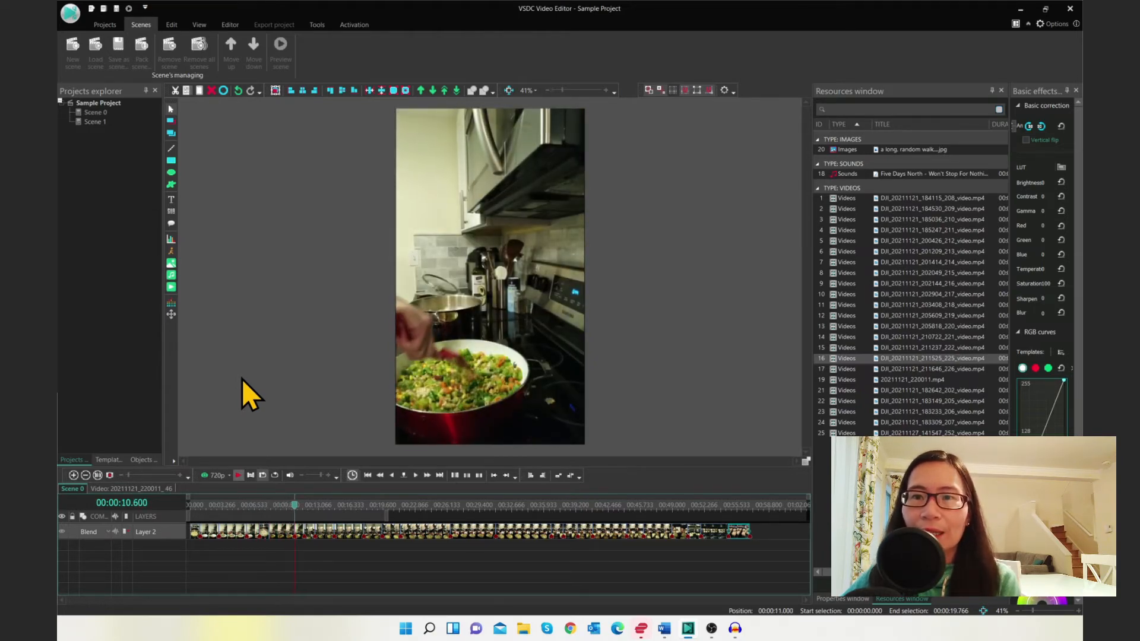
Open Scene 1, select the Layer 2 clip, and scrub the preview to about 00:00:13.200
double_click(98, 123)
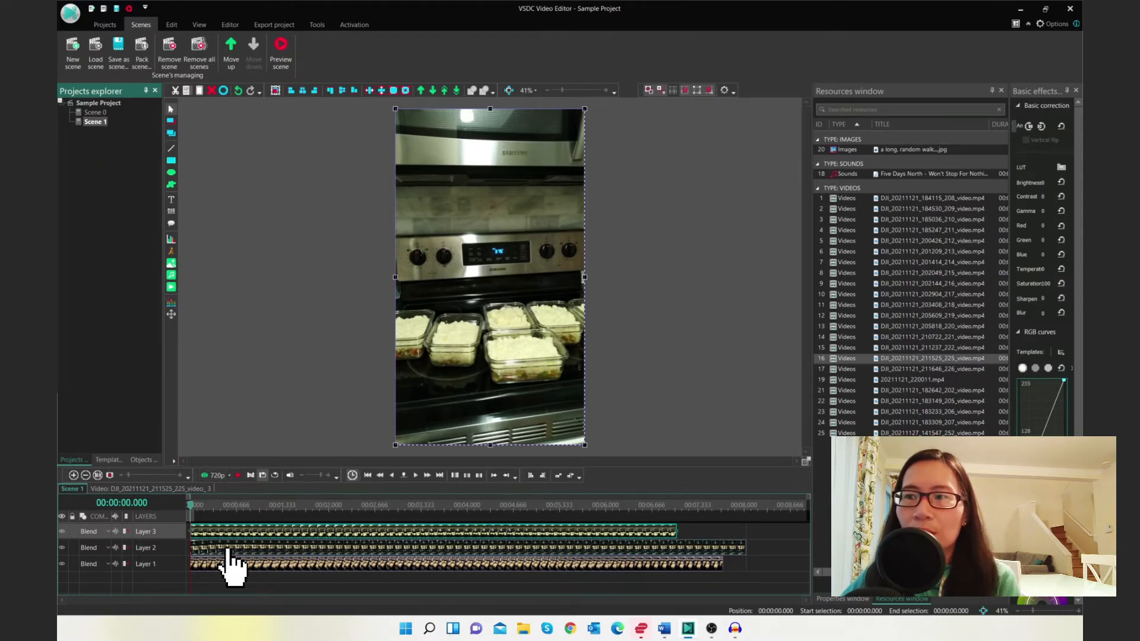
left_click(260, 548)
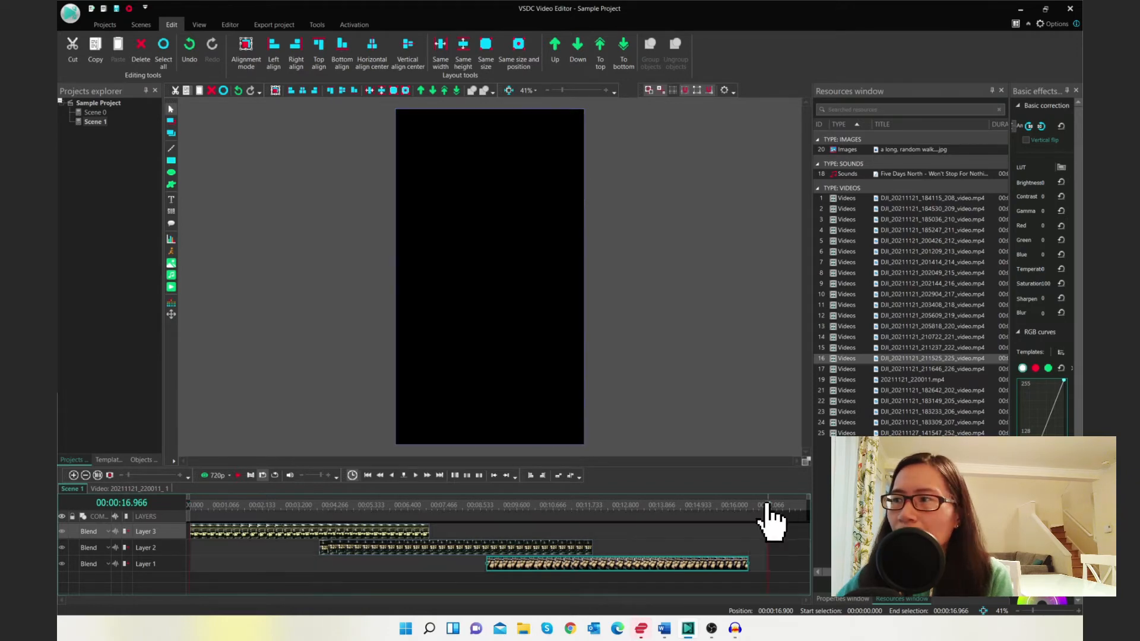
left_click_drag(769, 505, 190, 505)
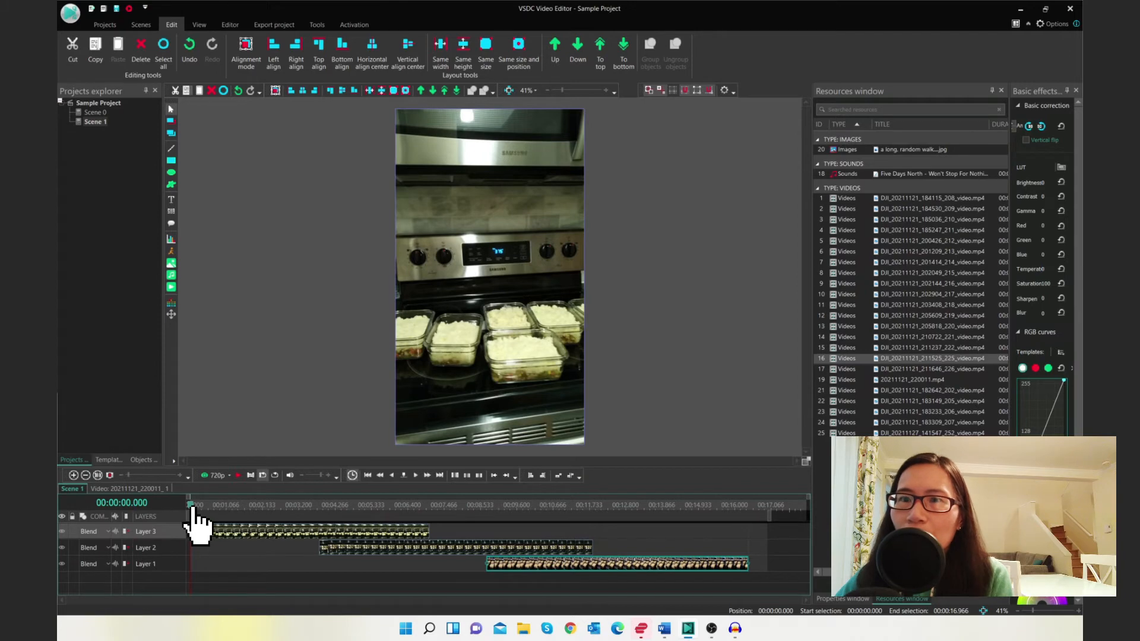
left_click_drag(192, 508, 640, 542)
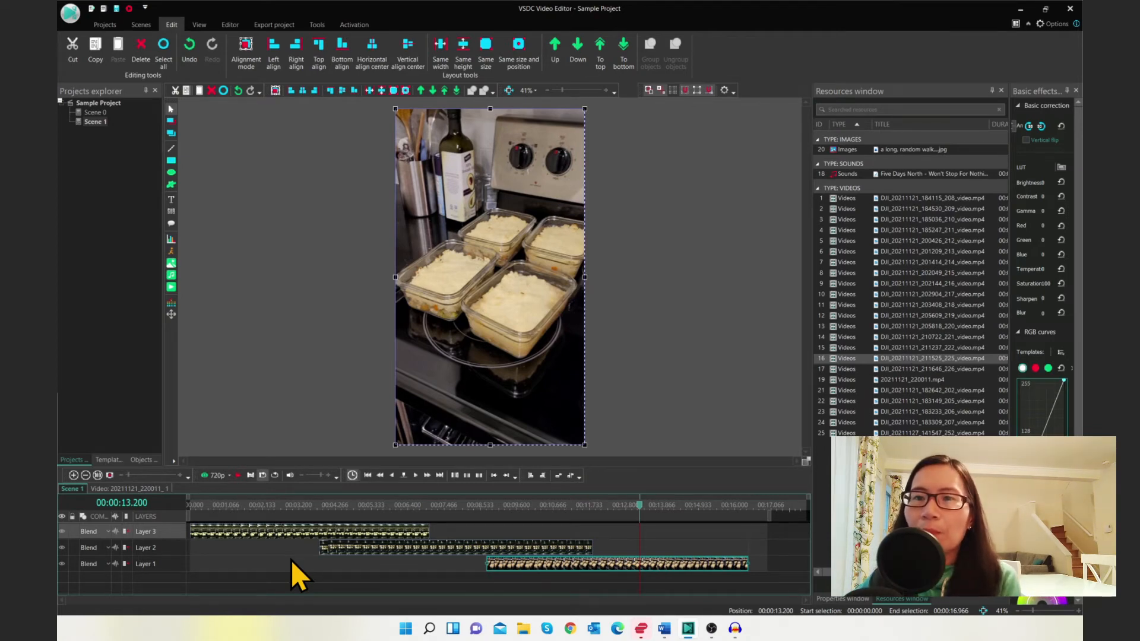
Move Layer 2 up and back down, then move Layer 1 to the top and back to the bottom
left_click(293, 532)
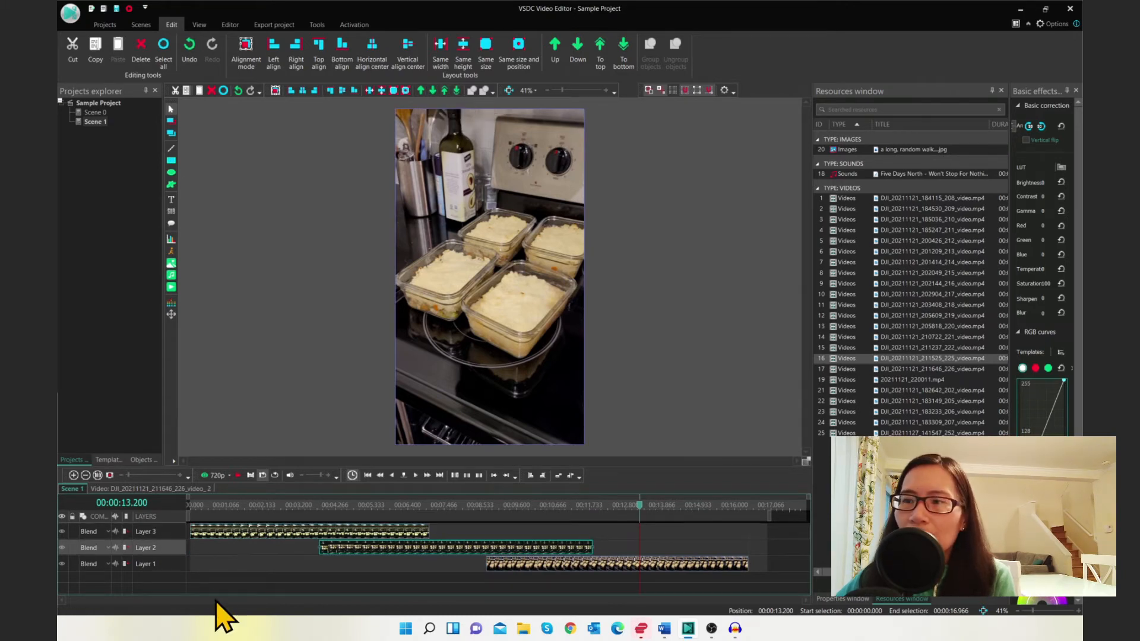
left_click(215, 592)
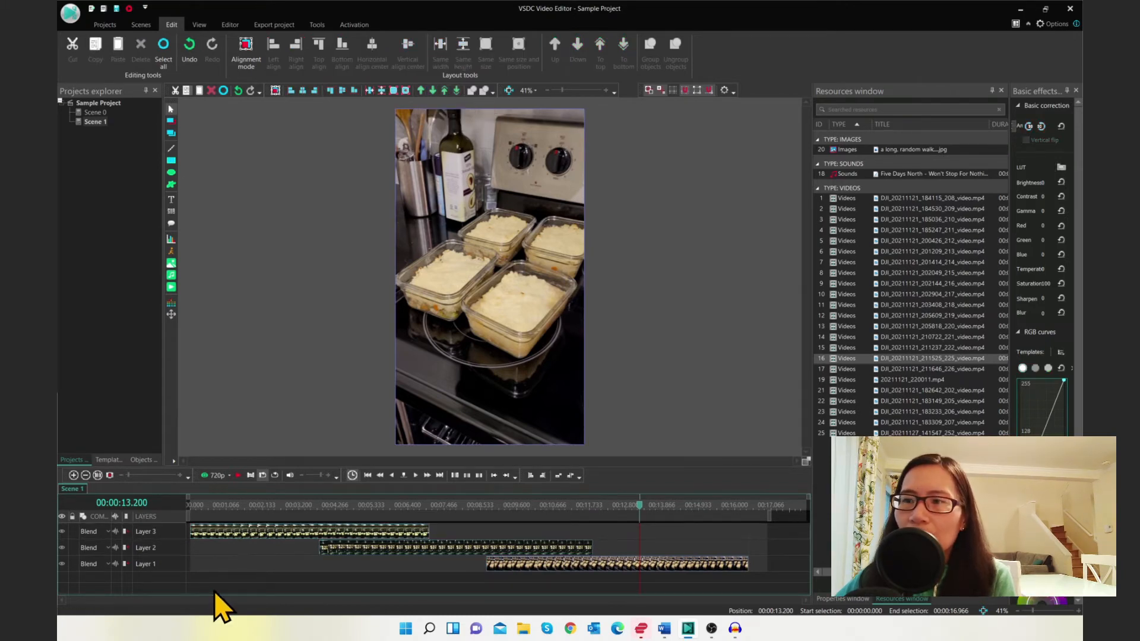
left_click(179, 554)
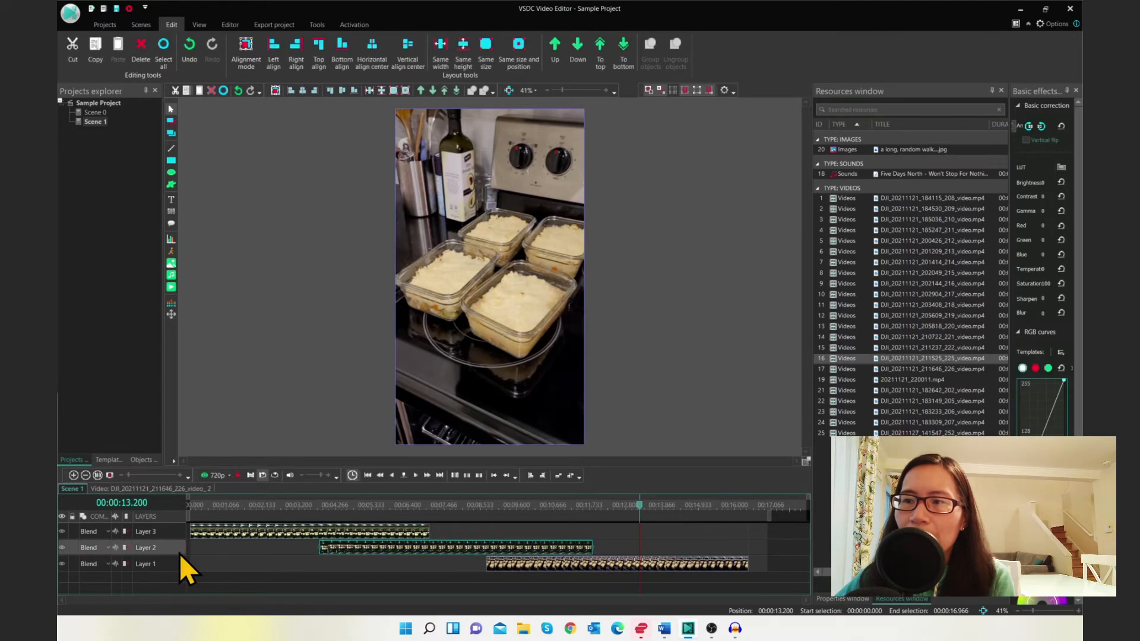
left_click(420, 90)
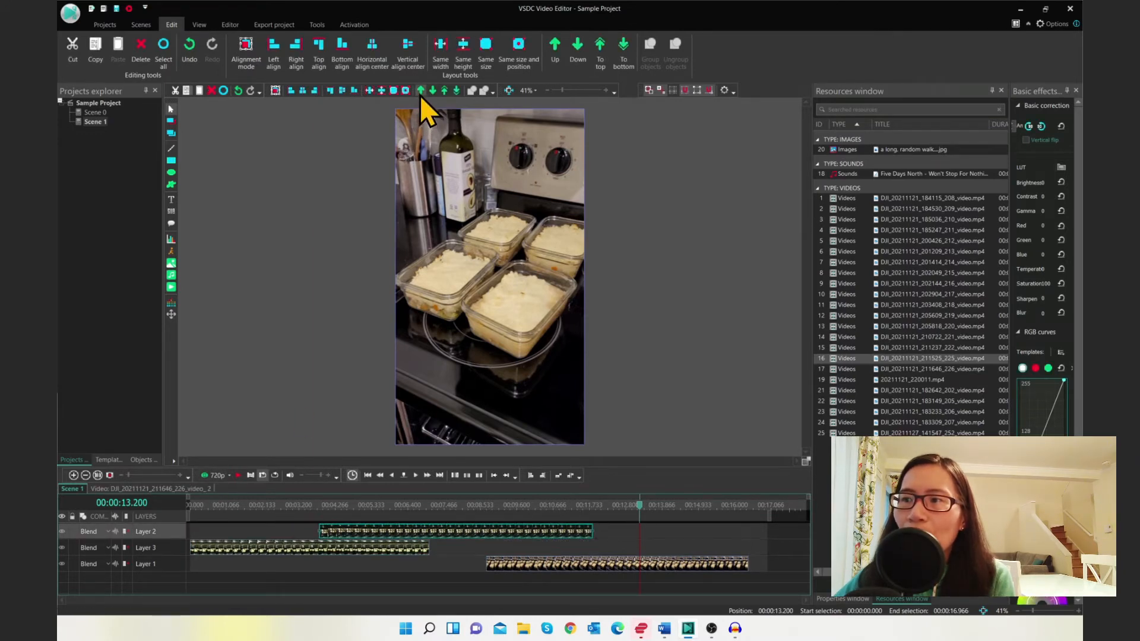
left_click(432, 92)
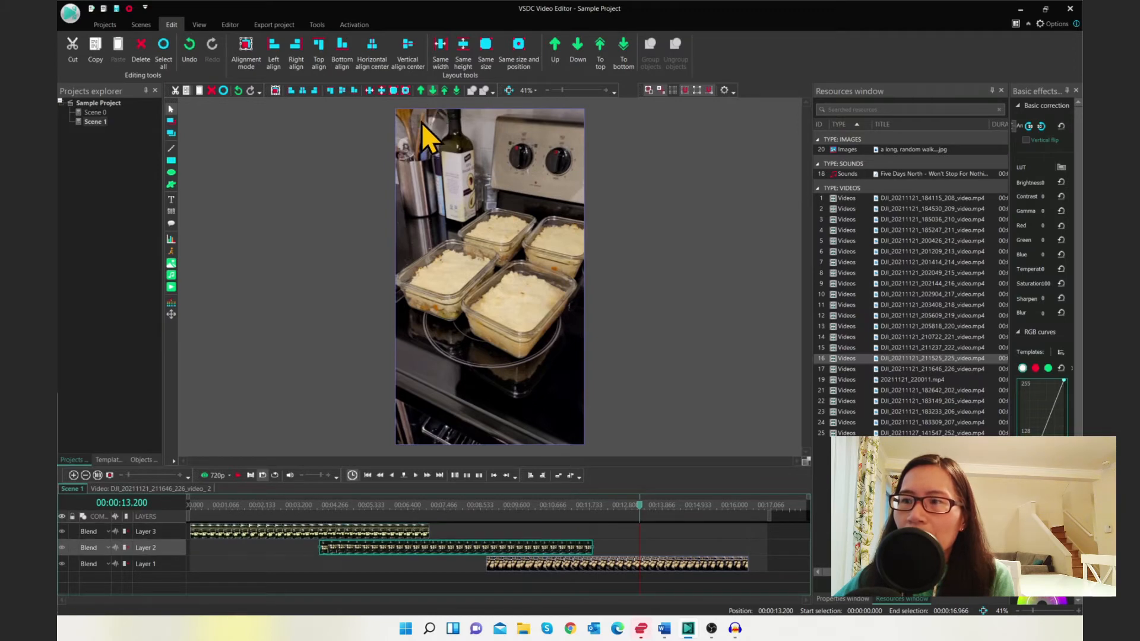
left_click(182, 564)
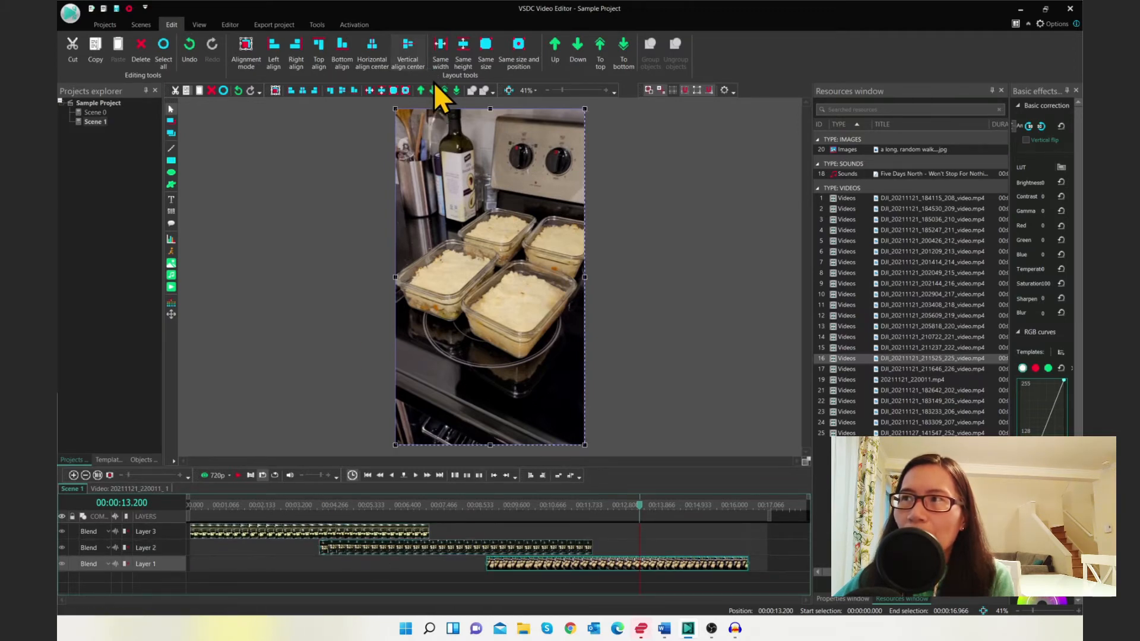
left_click(447, 92)
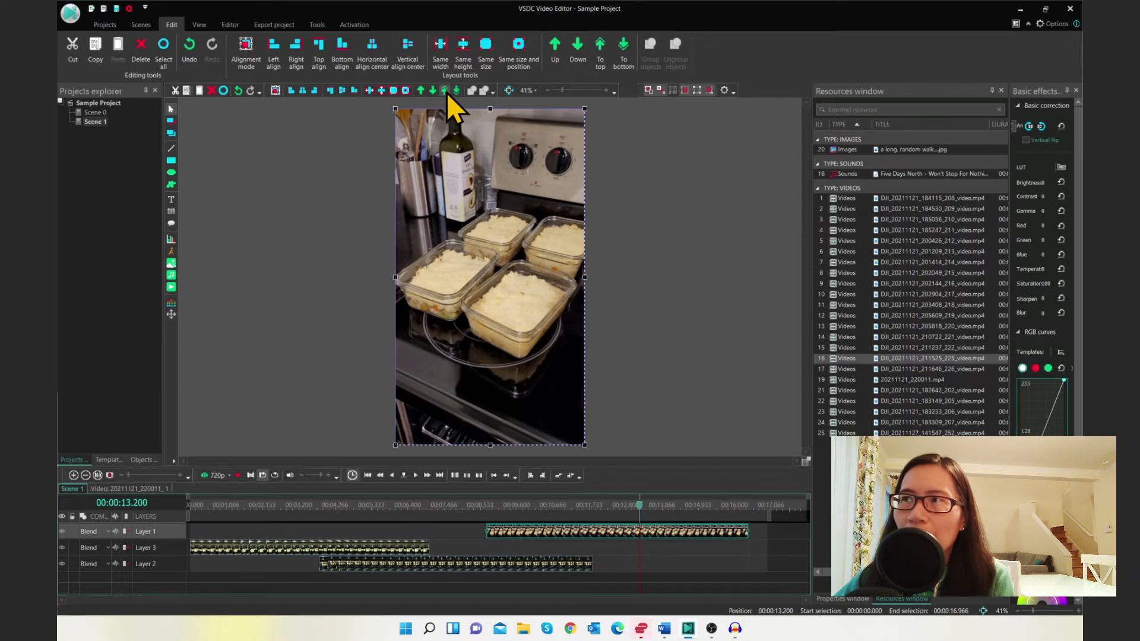
left_click(455, 91)
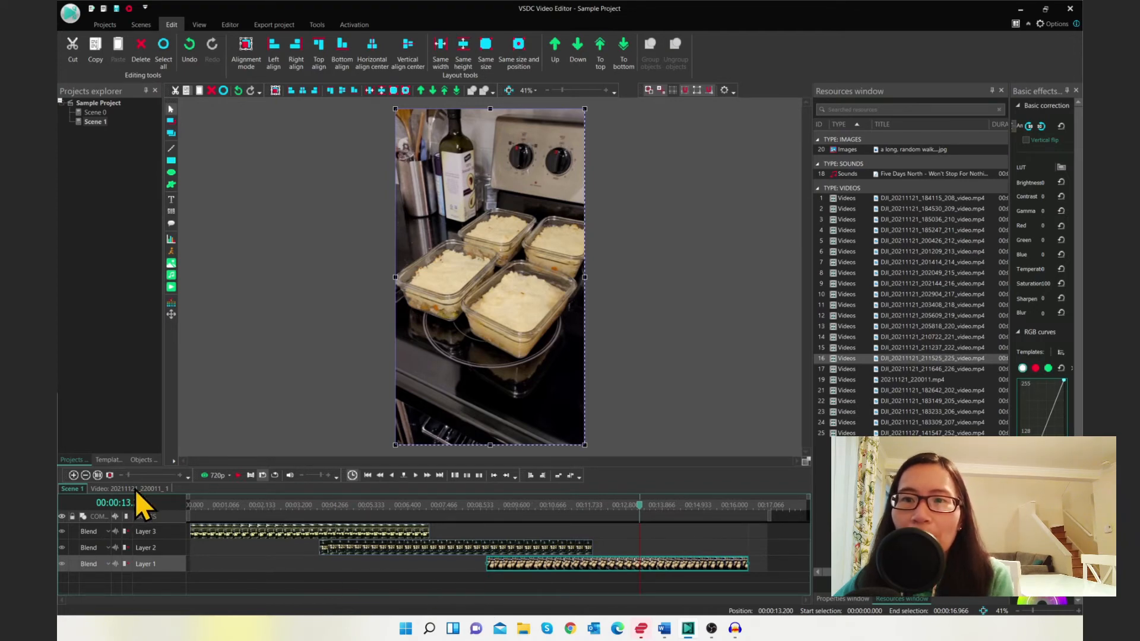
Open the Layer 1 clip and add the Fade In transparency effect to it
left_click(537, 568)
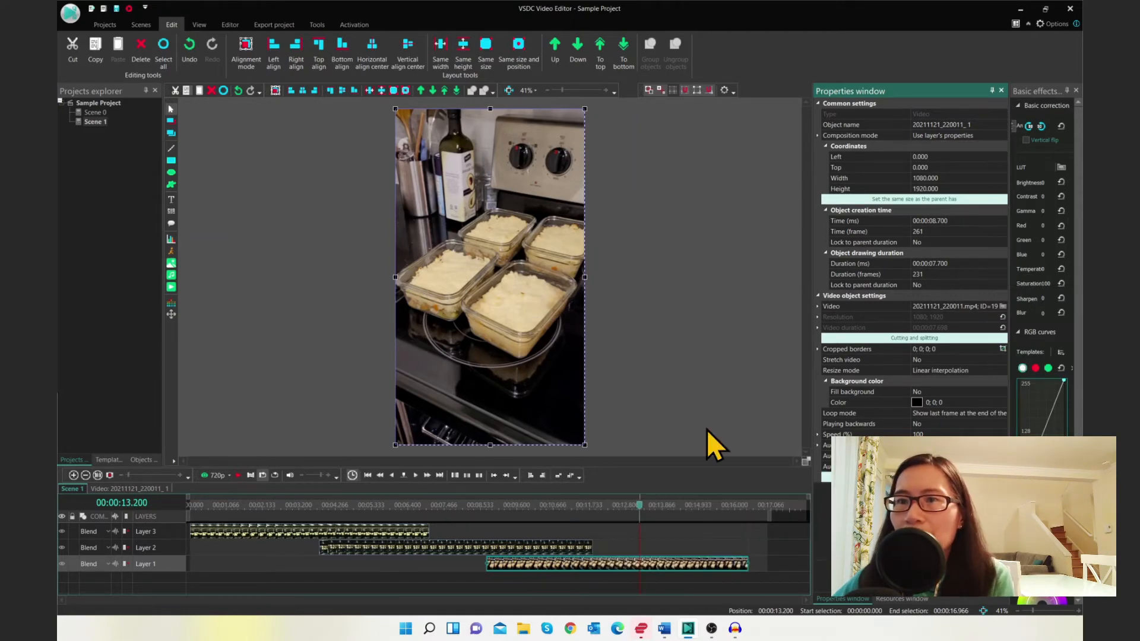
left_click(101, 489)
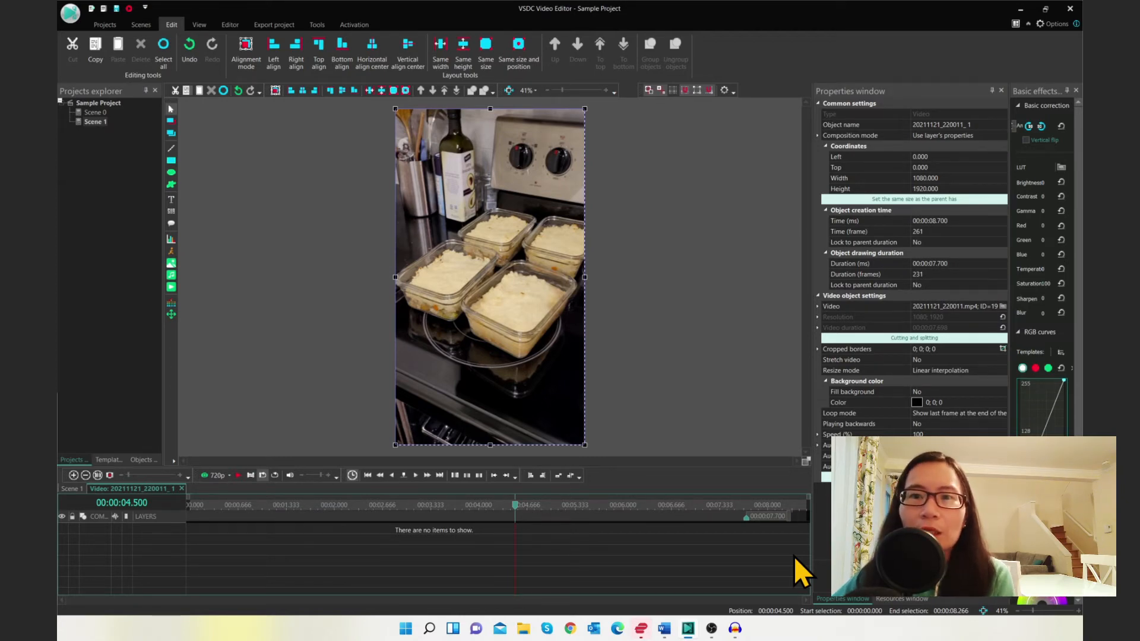
left_click(107, 461)
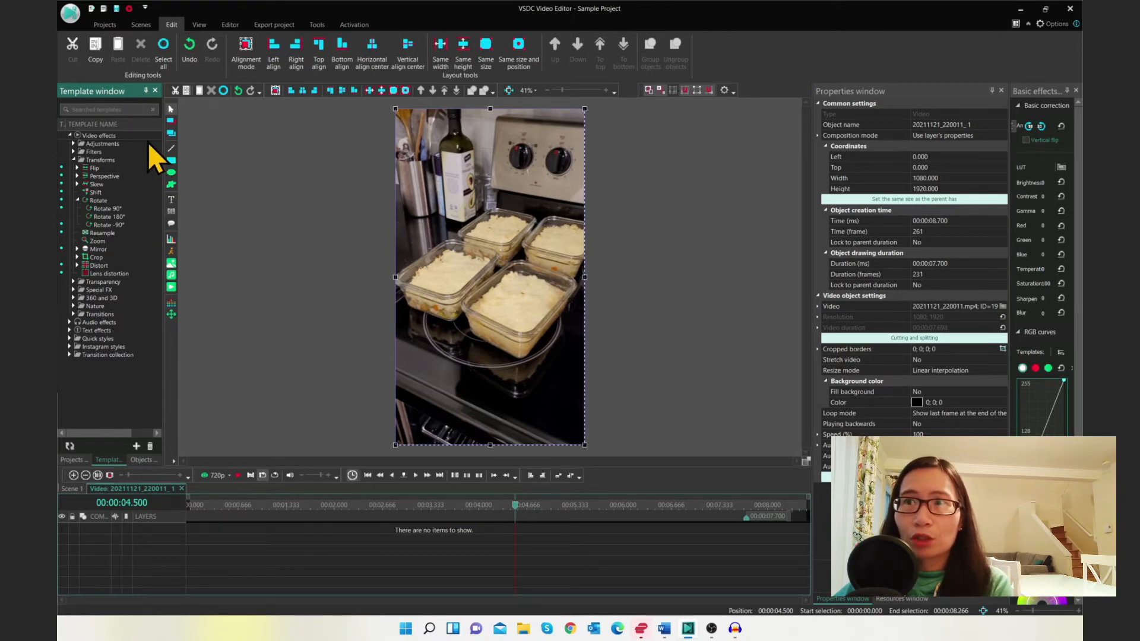
left_click(74, 280)
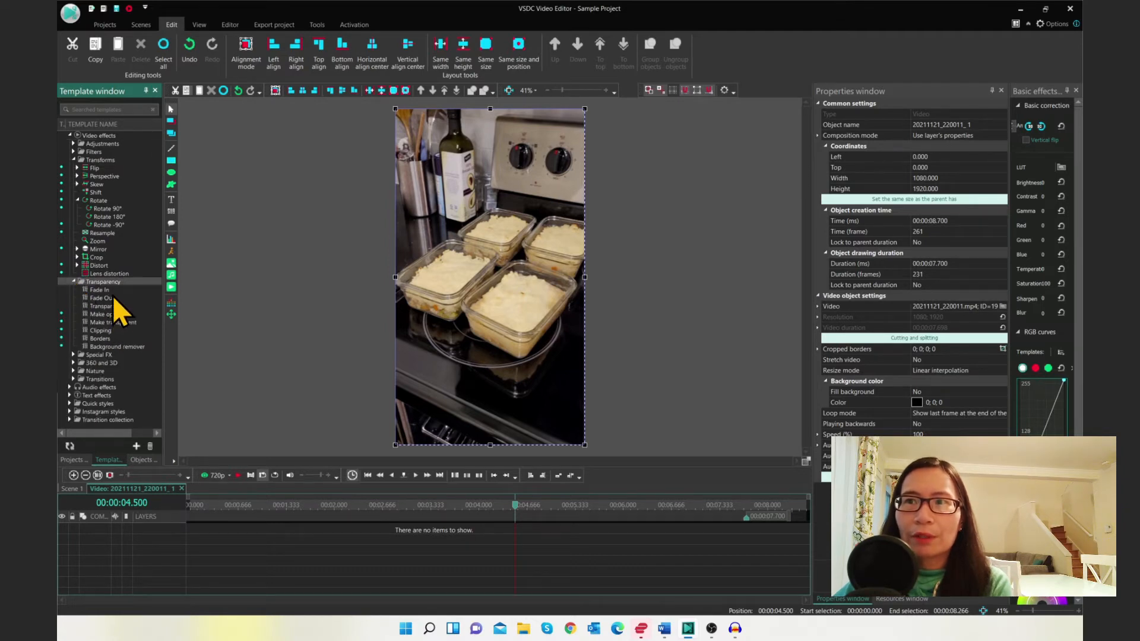
left_click_drag(102, 290, 202, 532)
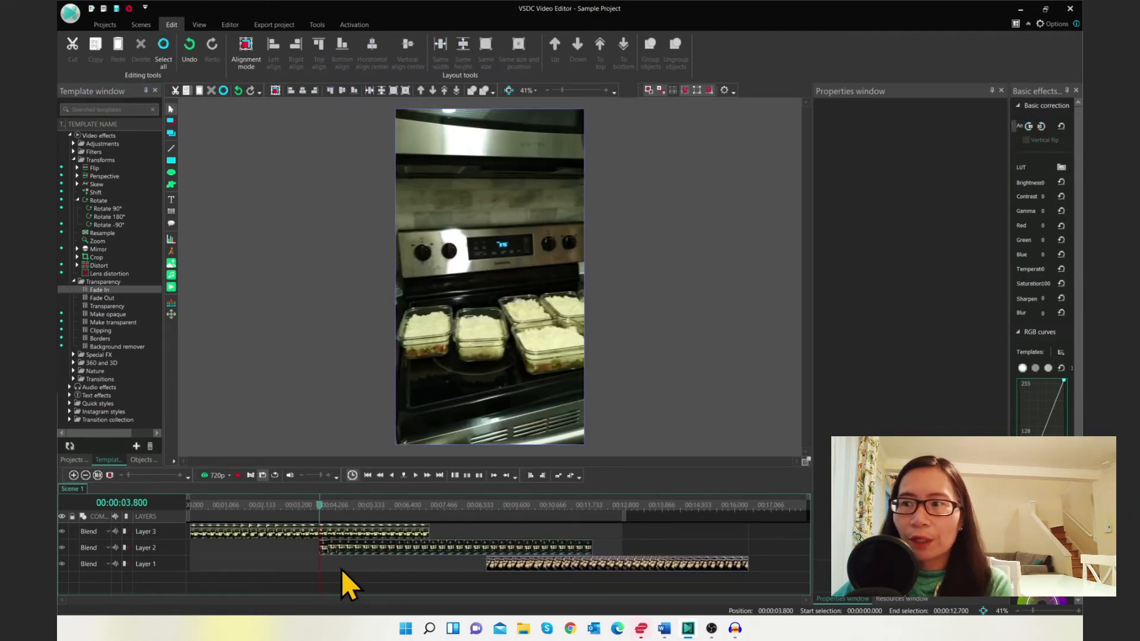
Open the Layer 2 clip, add the Fade Out transparency effect to it, and play the preview
left_click(348, 549)
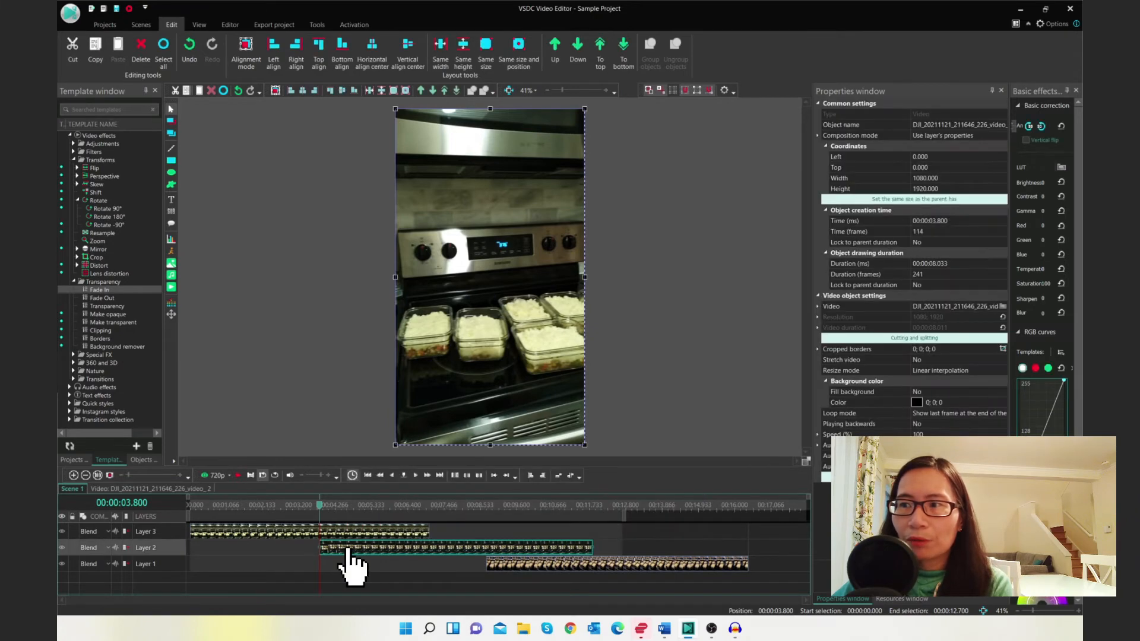
double_click(349, 549)
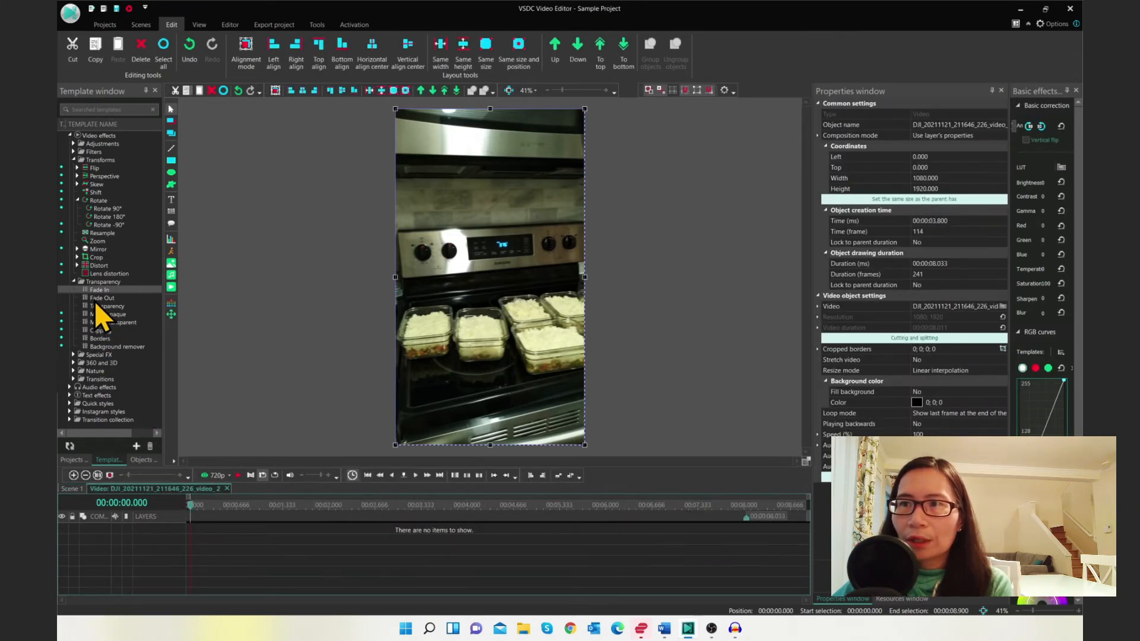
left_click_drag(95, 297, 703, 525)
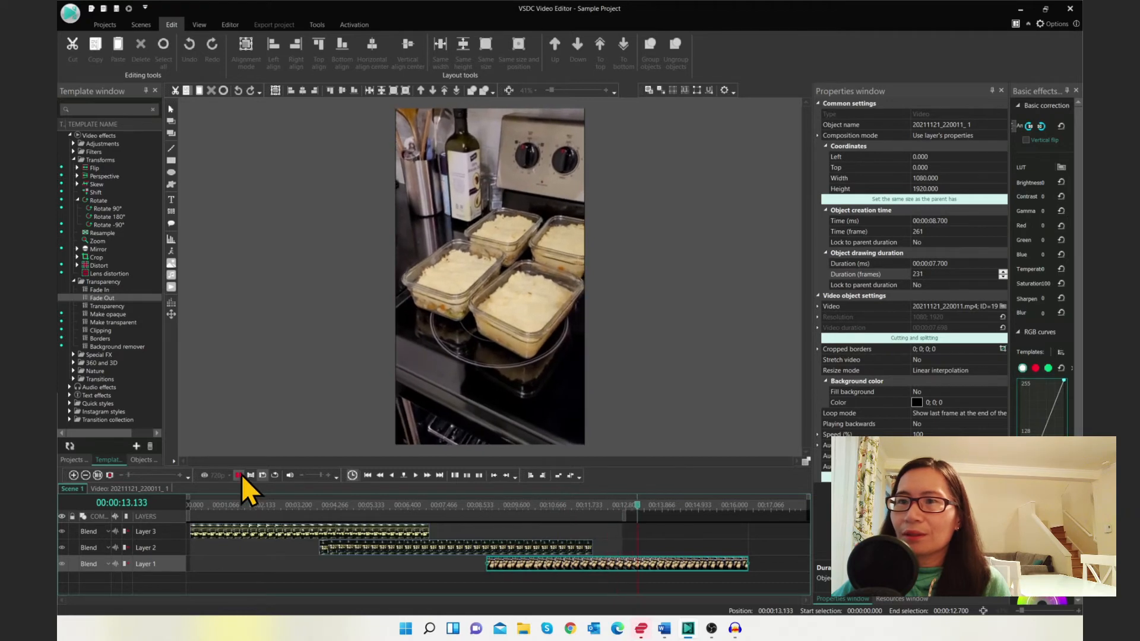
left_click(240, 475)
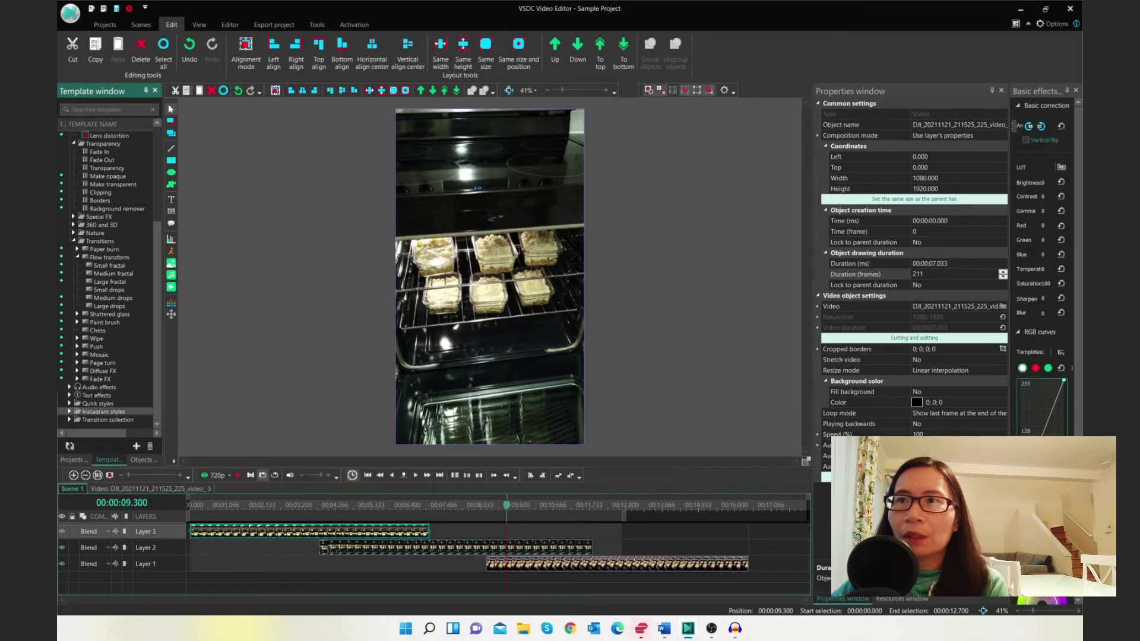
Expand the Transitions and Transition collection templates and apply the Diffuse Left to right transition to the clip
left_click(73, 241)
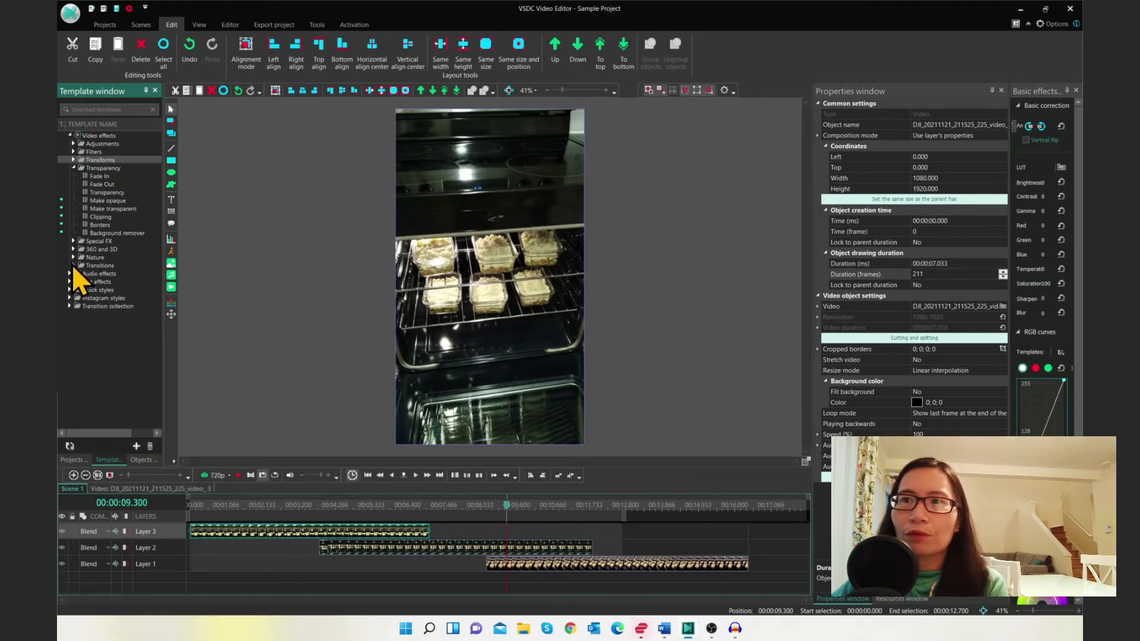
left_click(73, 265)
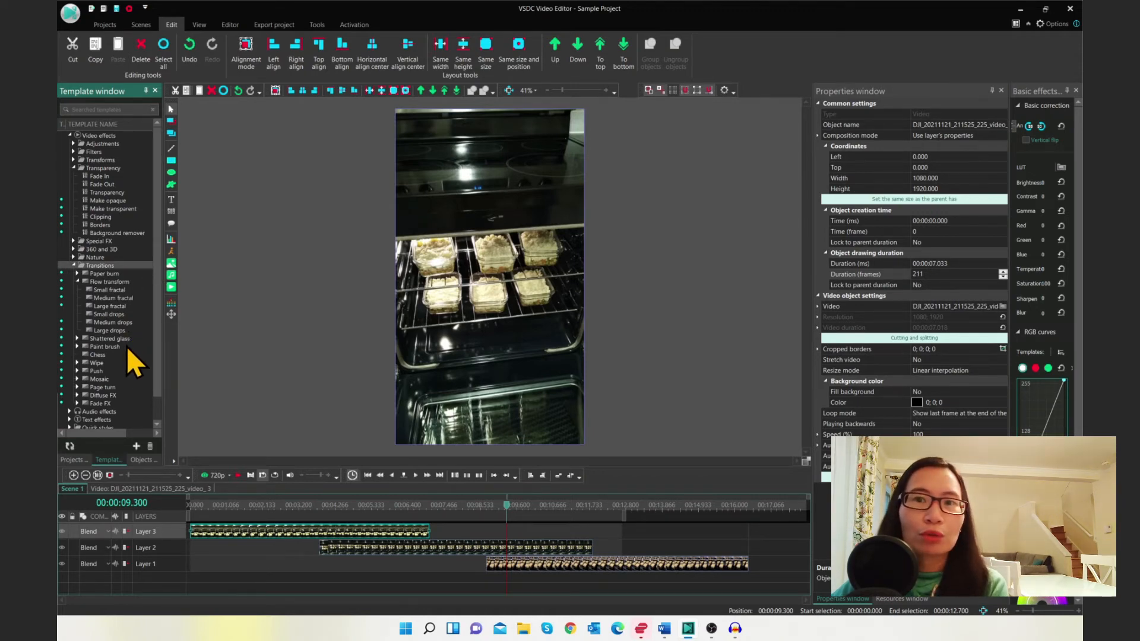
left_click_drag(160, 337, 148, 381)
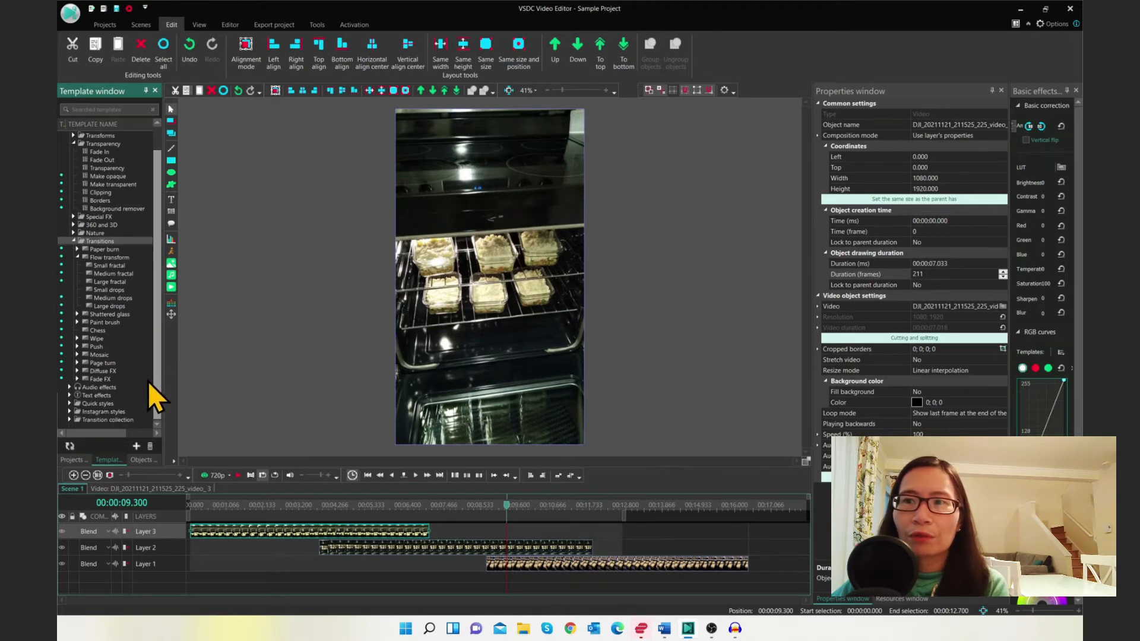
left_click(69, 420)
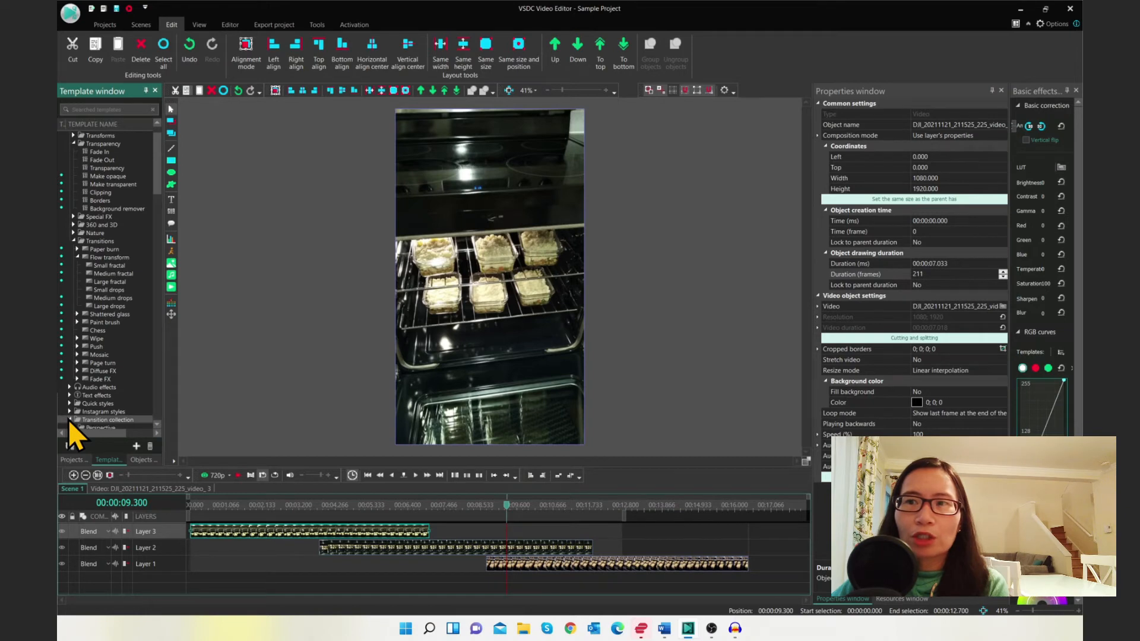
left_click_drag(153, 148, 148, 376)
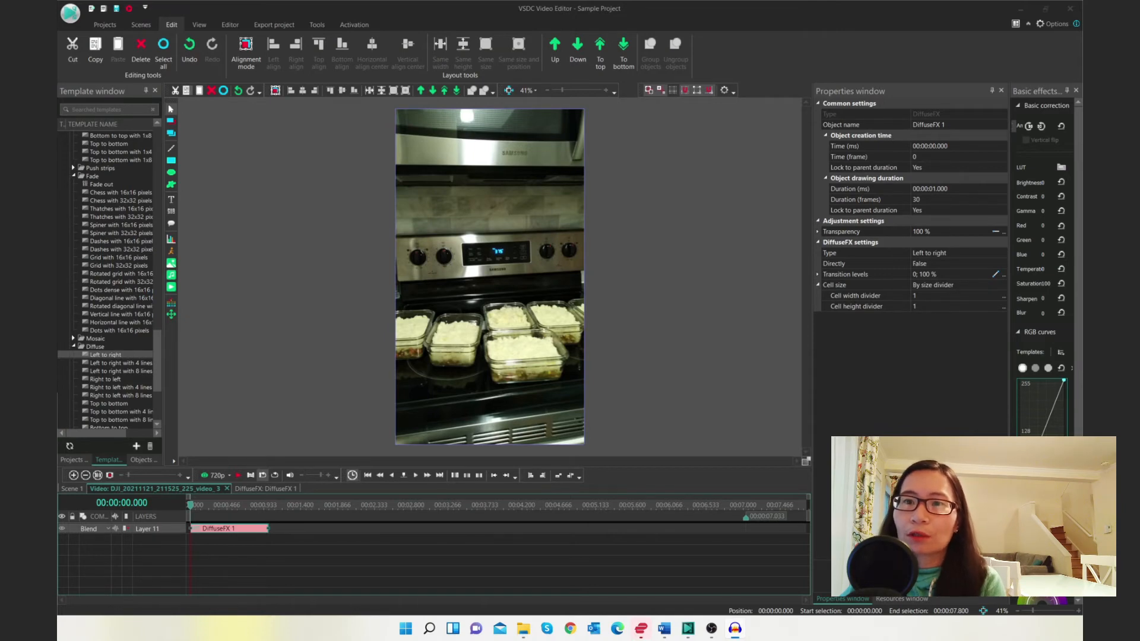
Move the DiffuseFX 1 transition to the end of the clip, starting at about 00:00:06.033
left_click(215, 532)
left_click_drag(216, 532, 693, 530)
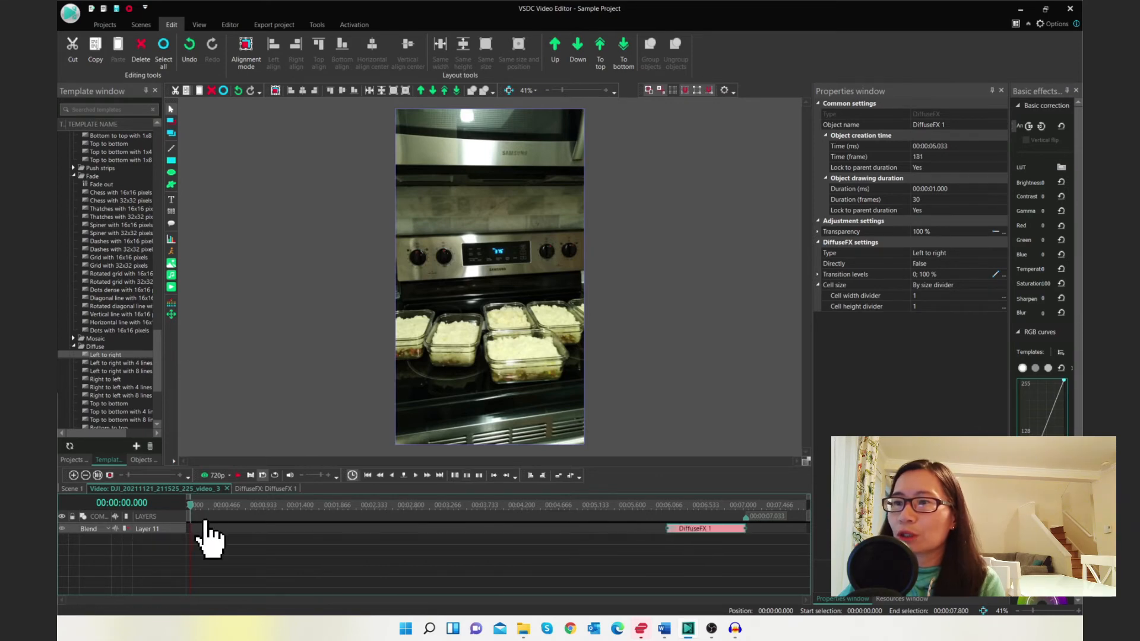
Scrub near the end of the clip and play the preview to check the transition
left_click(586, 521)
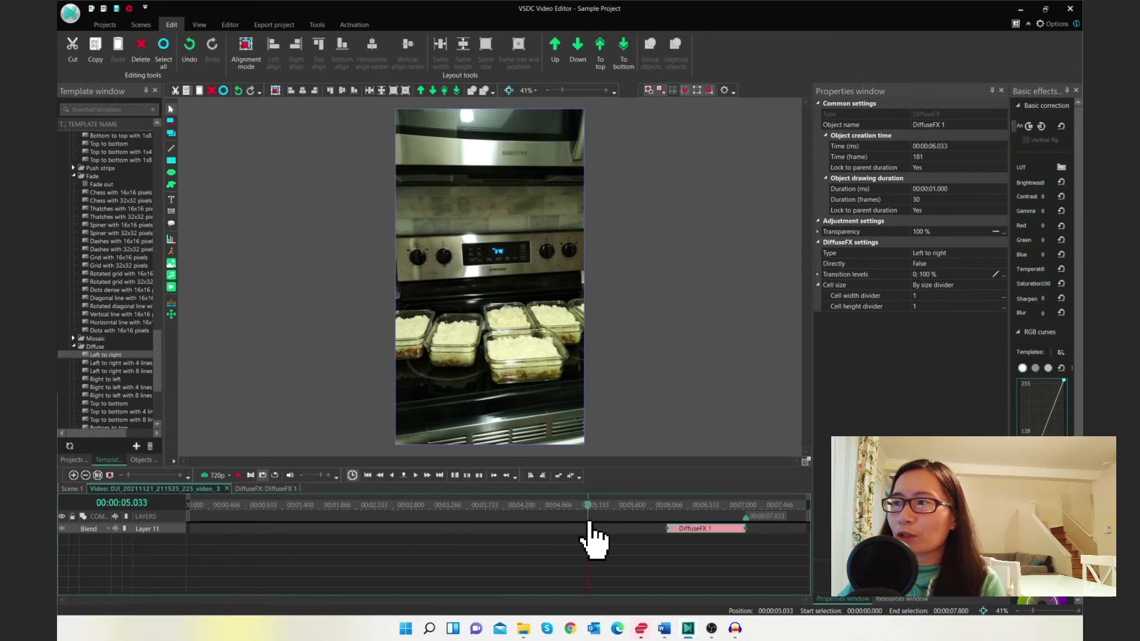
left_click(650, 529)
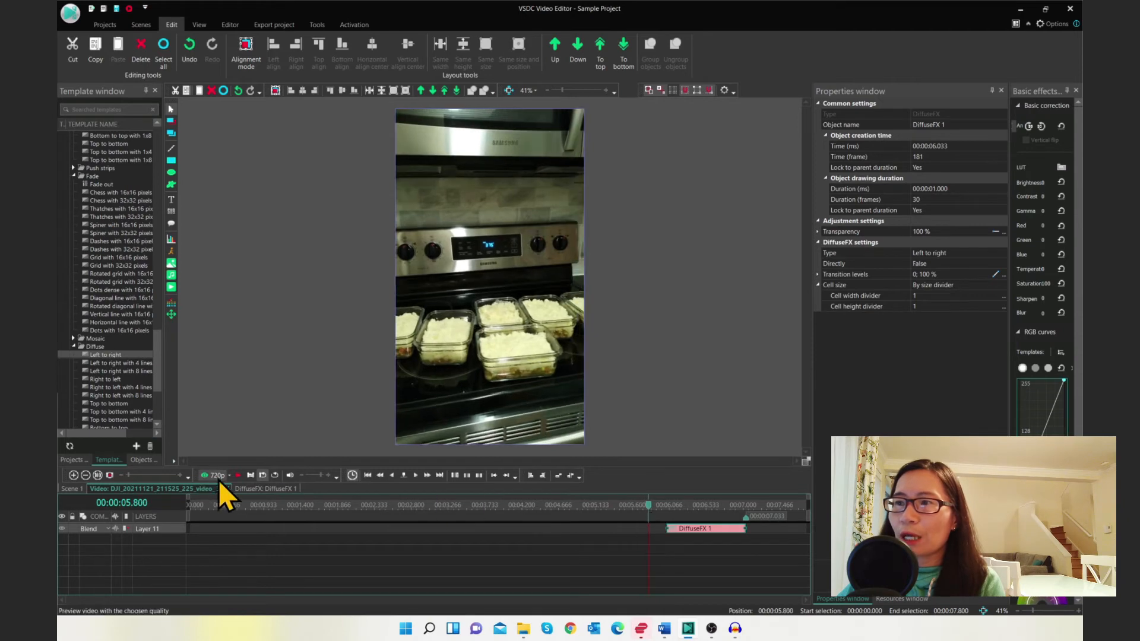
left_click(236, 476)
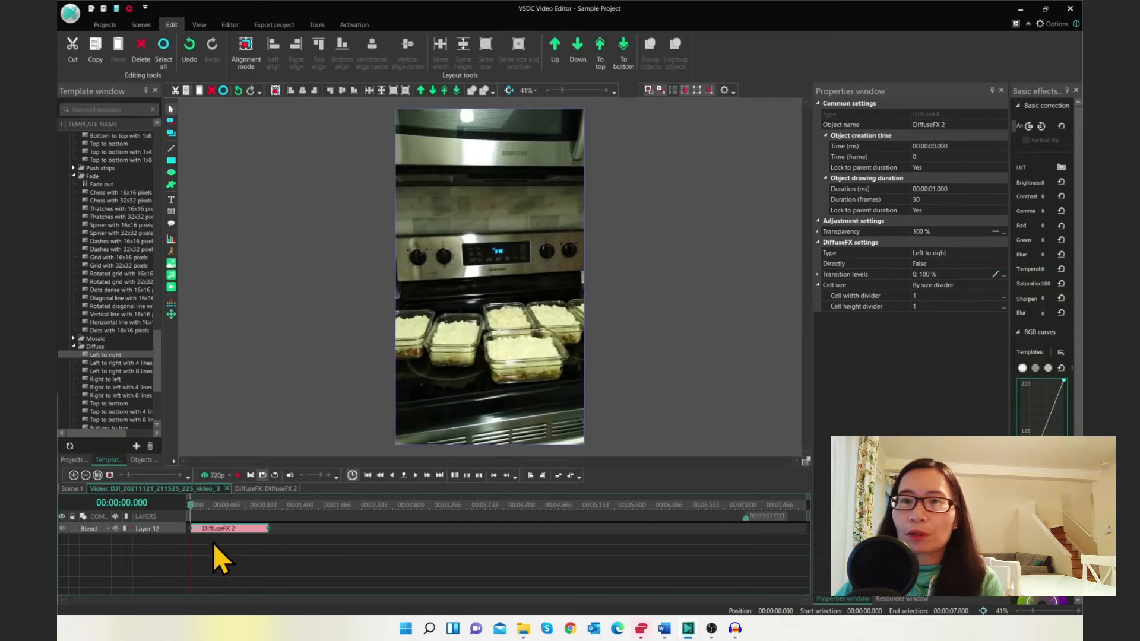
left_click(238, 475)
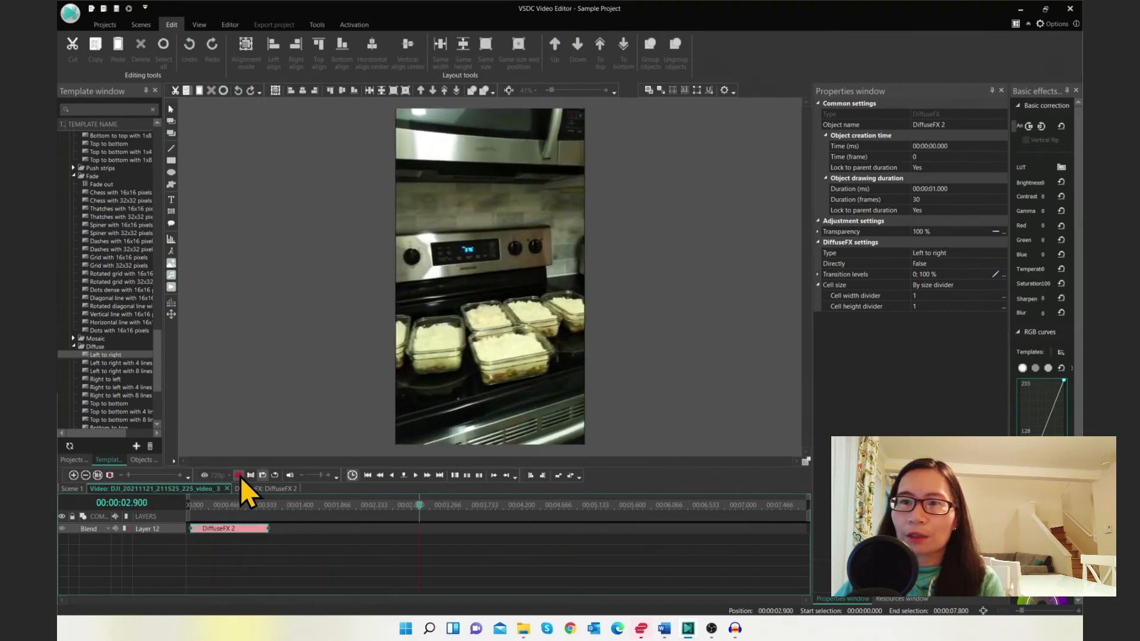
left_click(240, 476)
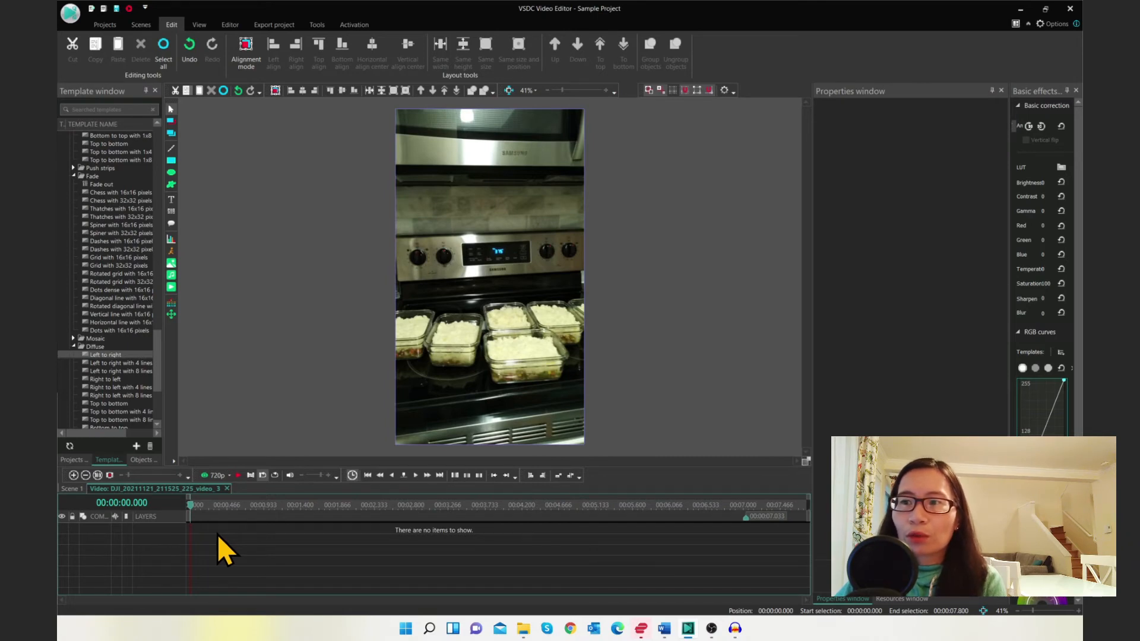
Insert a Diffuse FX transition into the empty clip timeline, positioned from the start of the scene
right_click(218, 535)
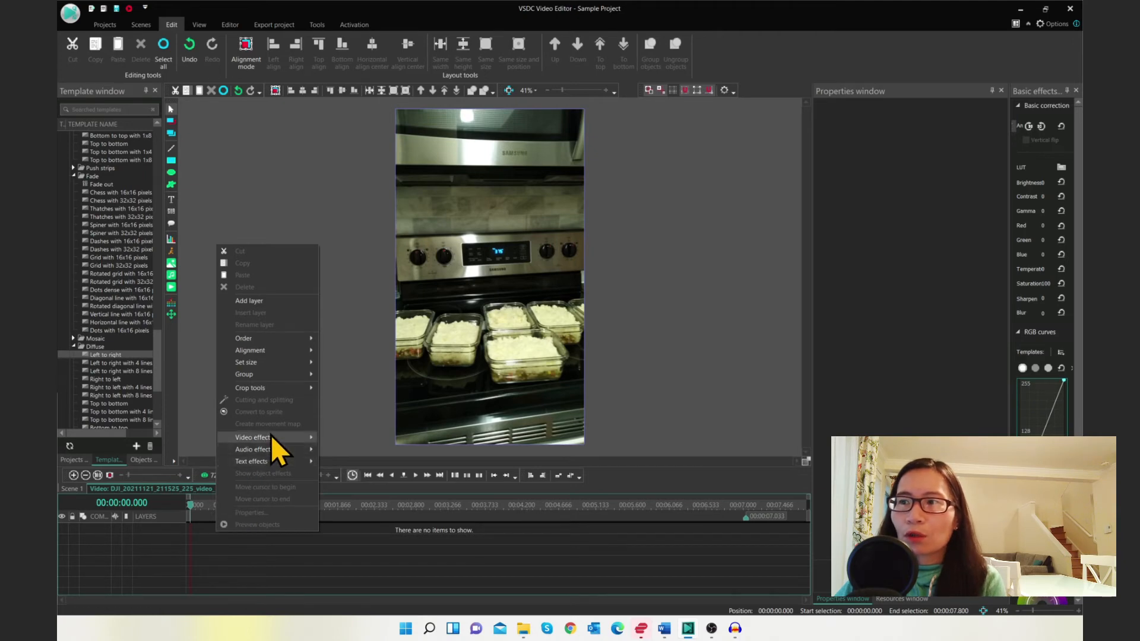
mouse_move(269, 435)
mouse_move(337, 538)
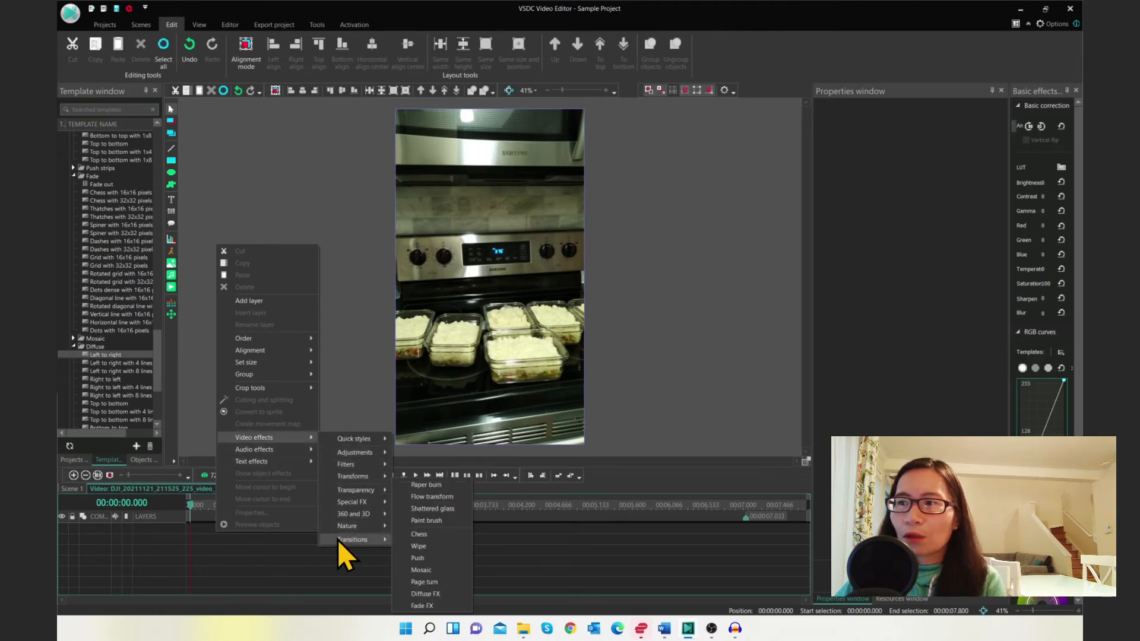
left_click(409, 593)
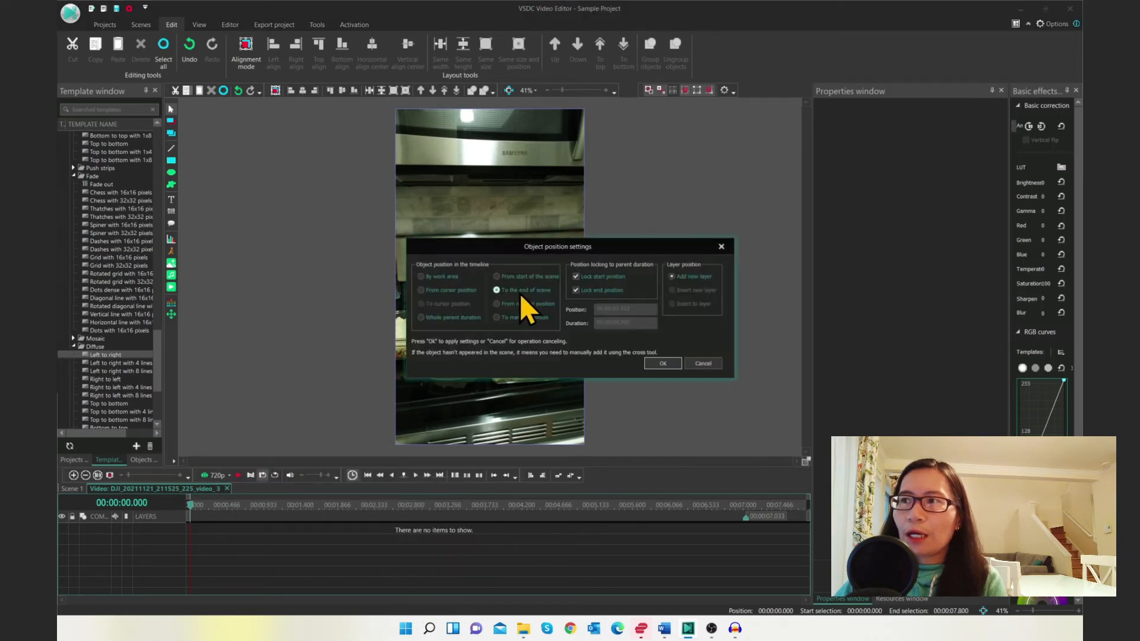
left_click(497, 277)
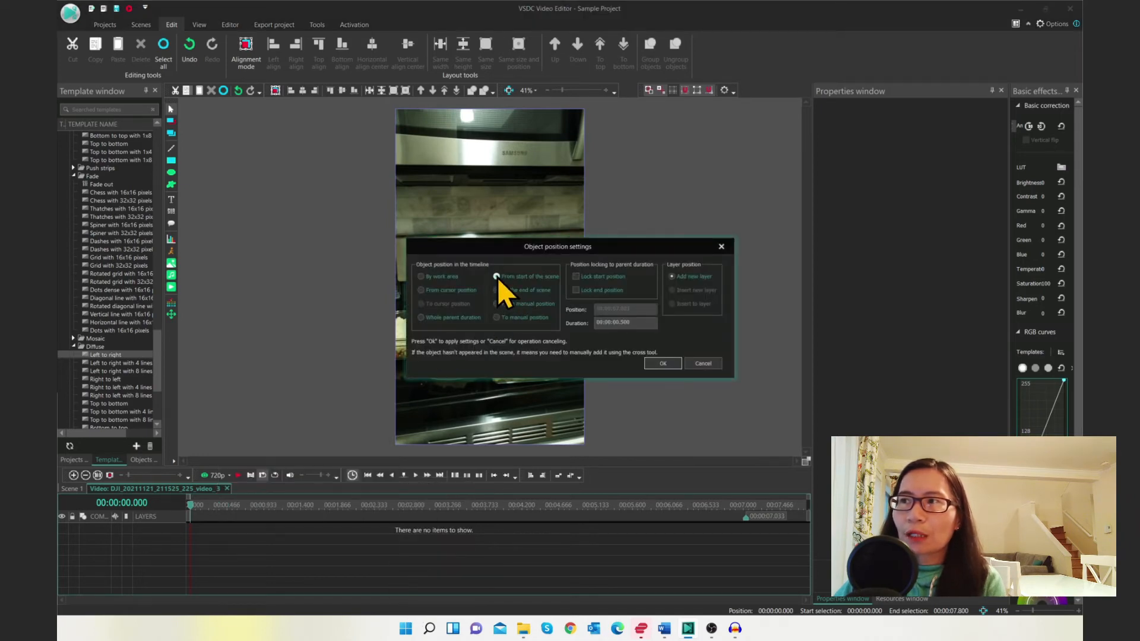
left_click(662, 363)
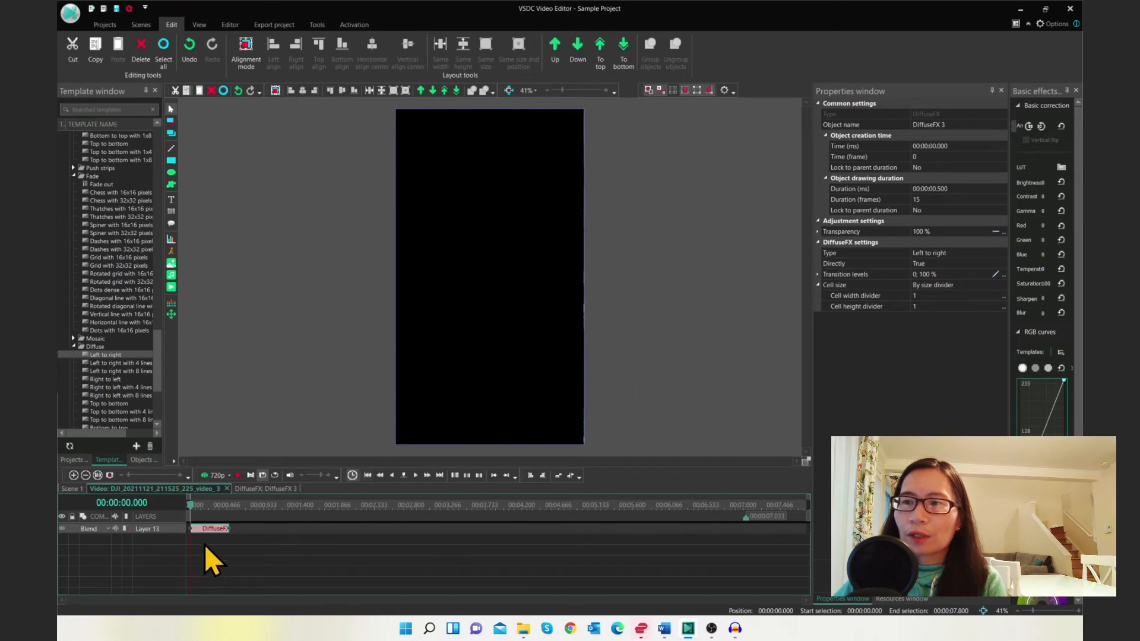
Play and stop the preview of the new transition
left_click(238, 475)
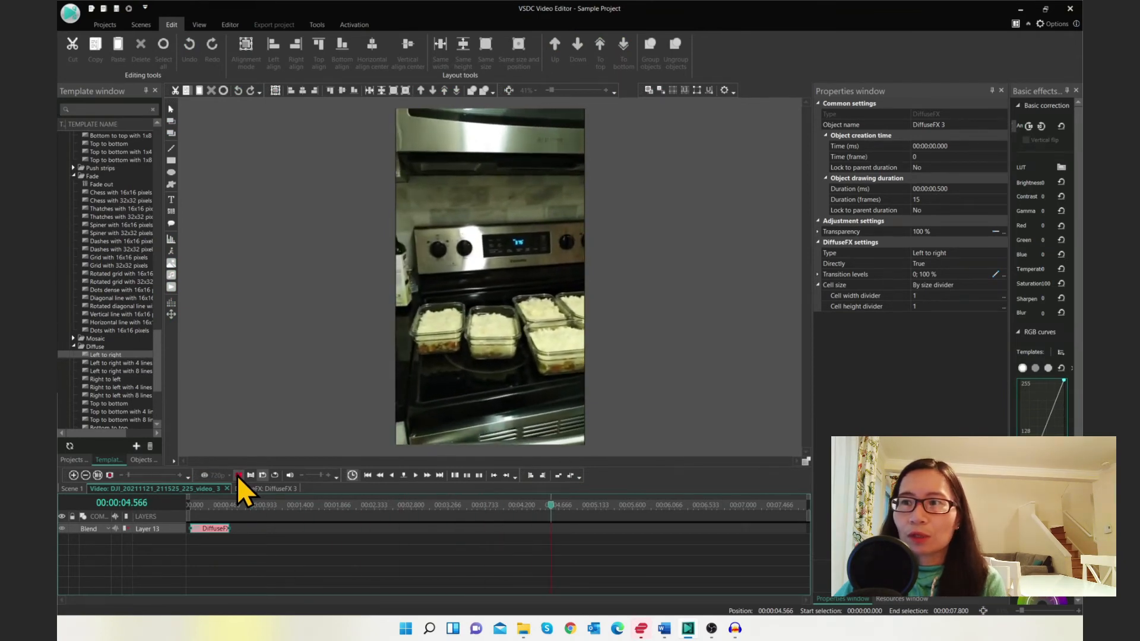
left_click(238, 476)
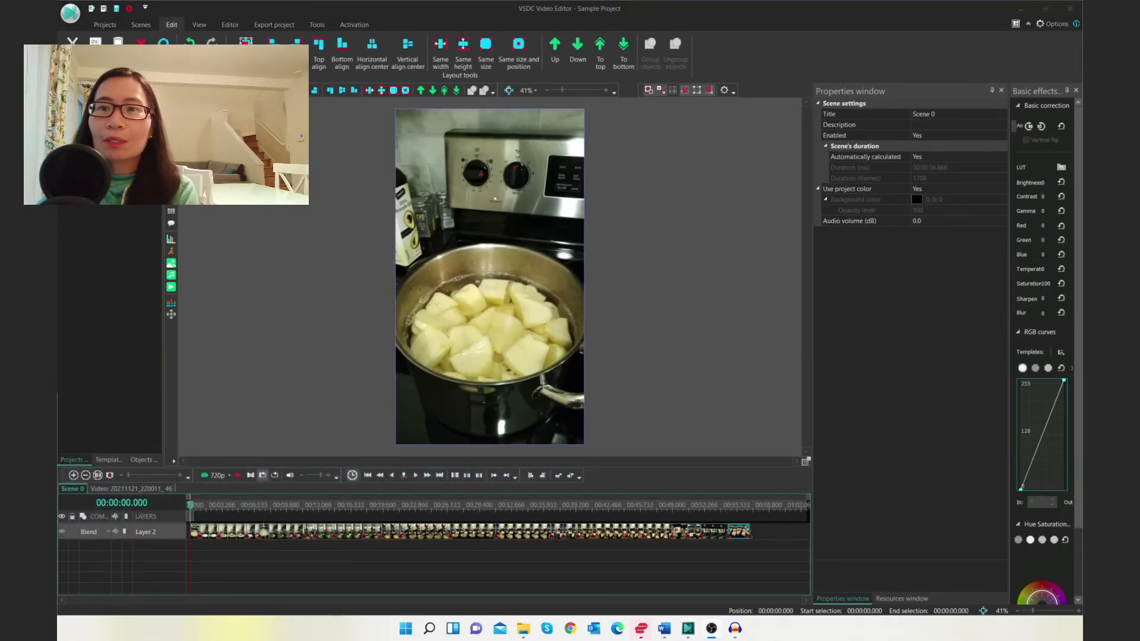
Add the Five Days North – Won't Stop For Nothing sound from the resources onto the Scene 0 timeline
left_click(534, 570)
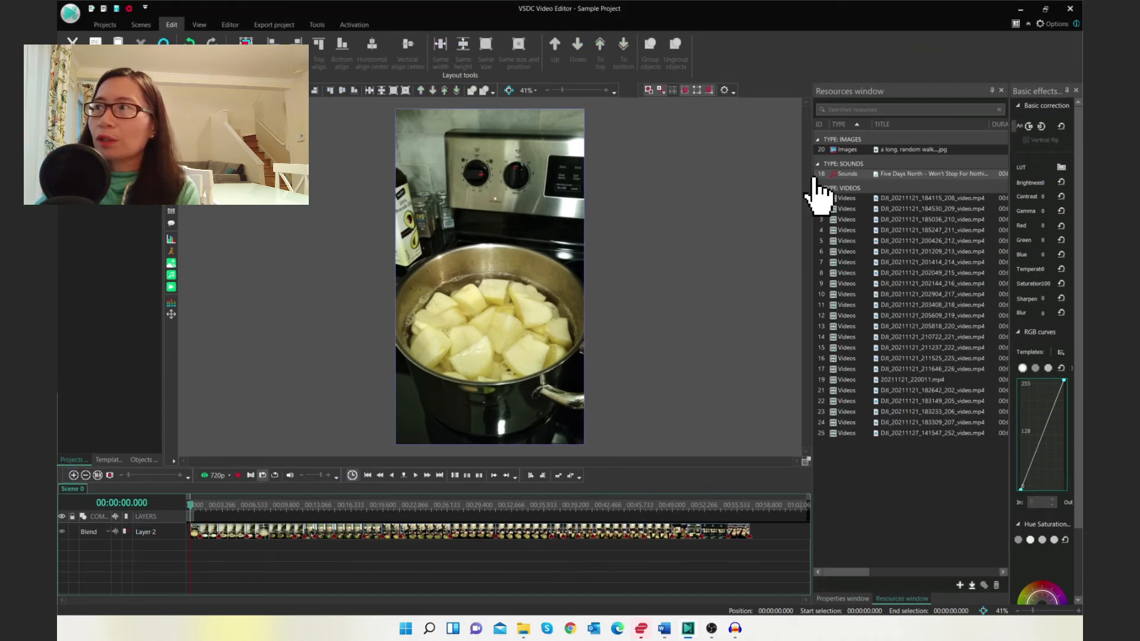
left_click_drag(896, 173, 572, 545)
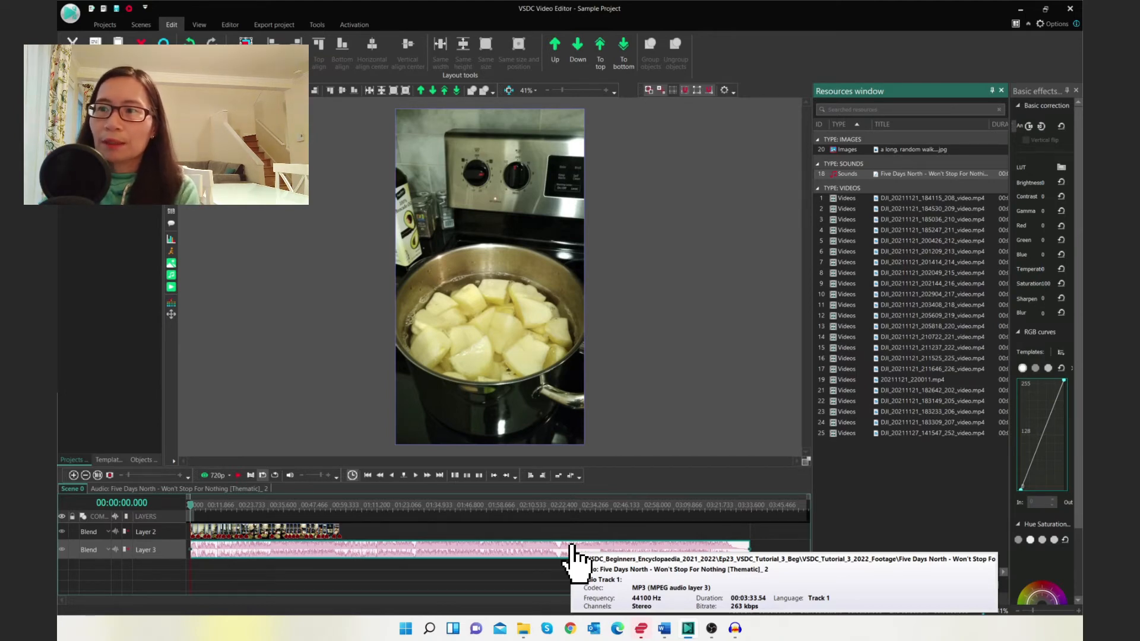
Play and stop the preview with the music added
left_click(237, 475)
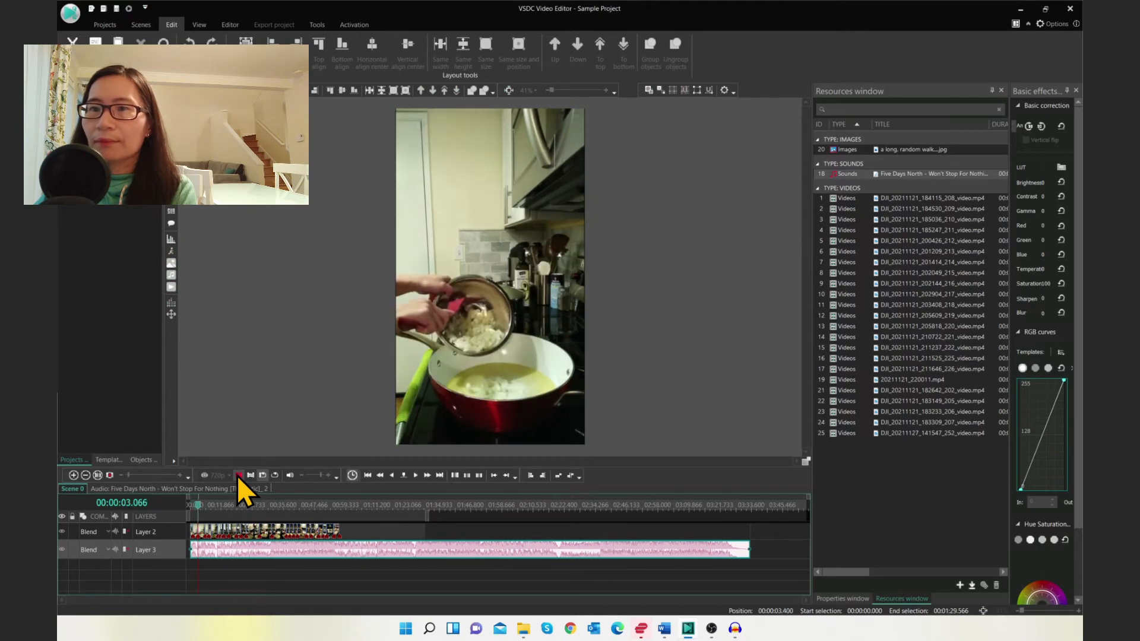
left_click(237, 476)
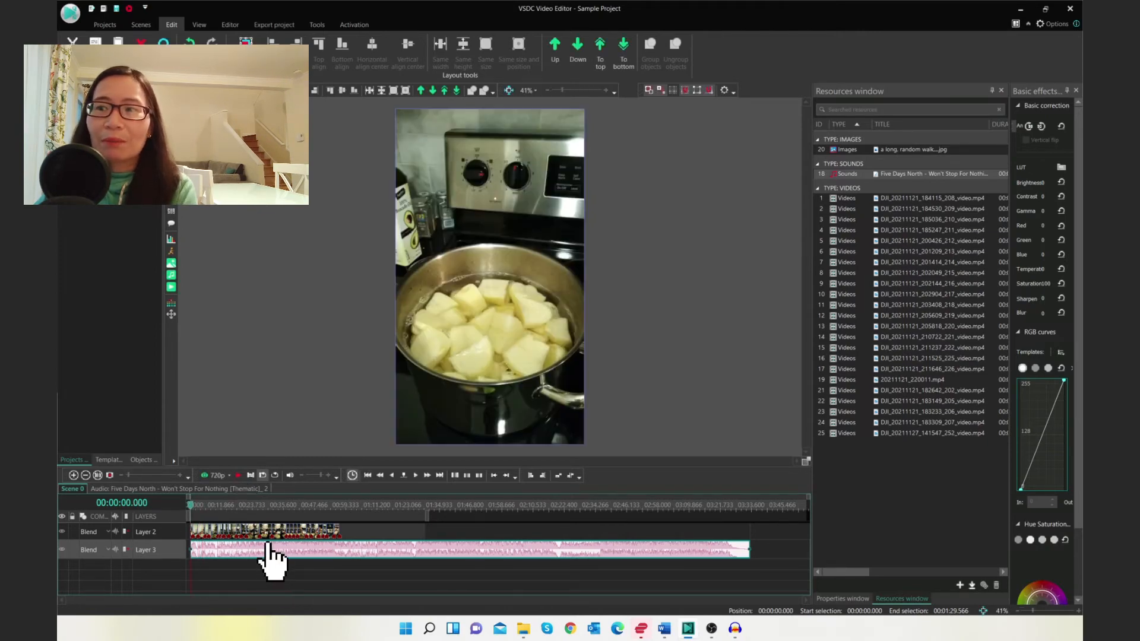
Set the audio clip's volume to -12.0 dB in its properties
left_click(851, 599)
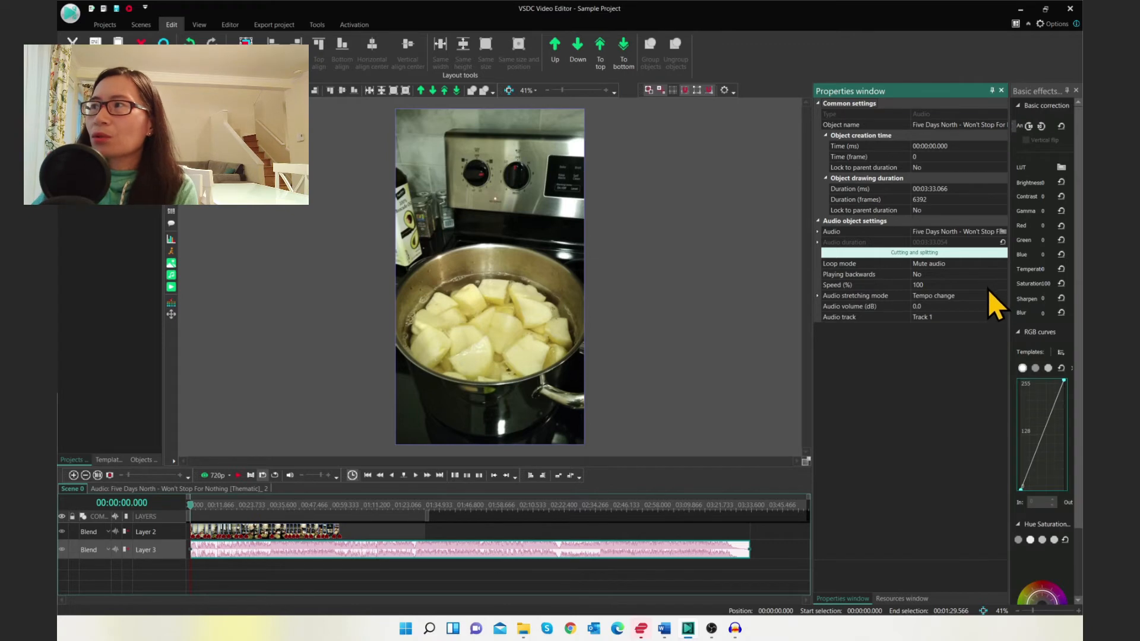
left_click(975, 297)
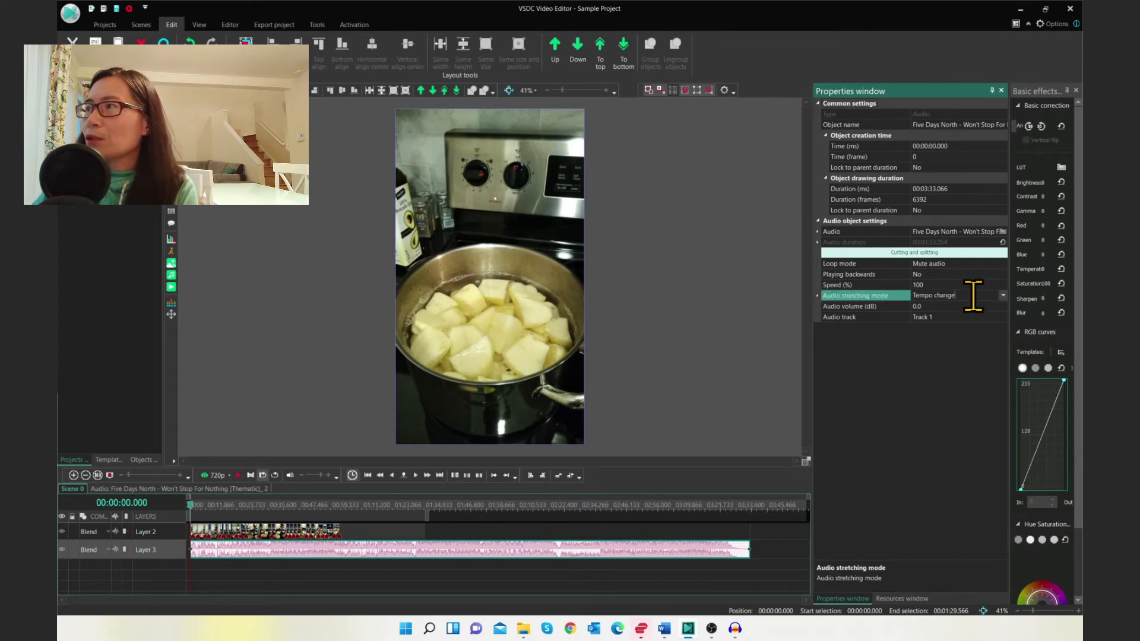
left_click(966, 304)
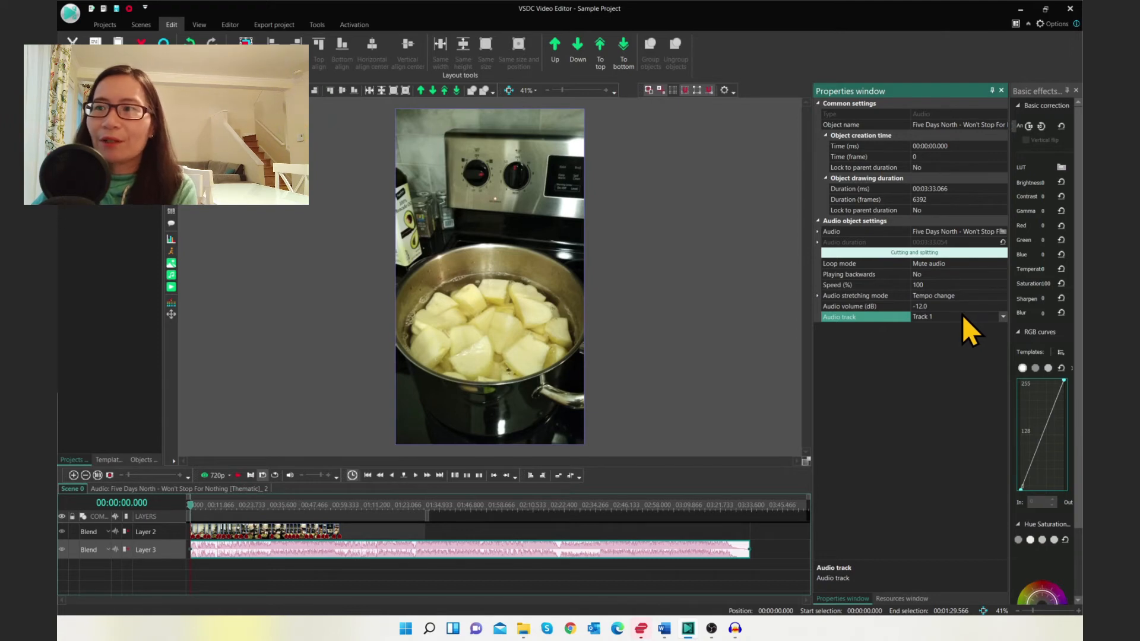
Play the preview to check the lowered music volume
left_click(239, 475)
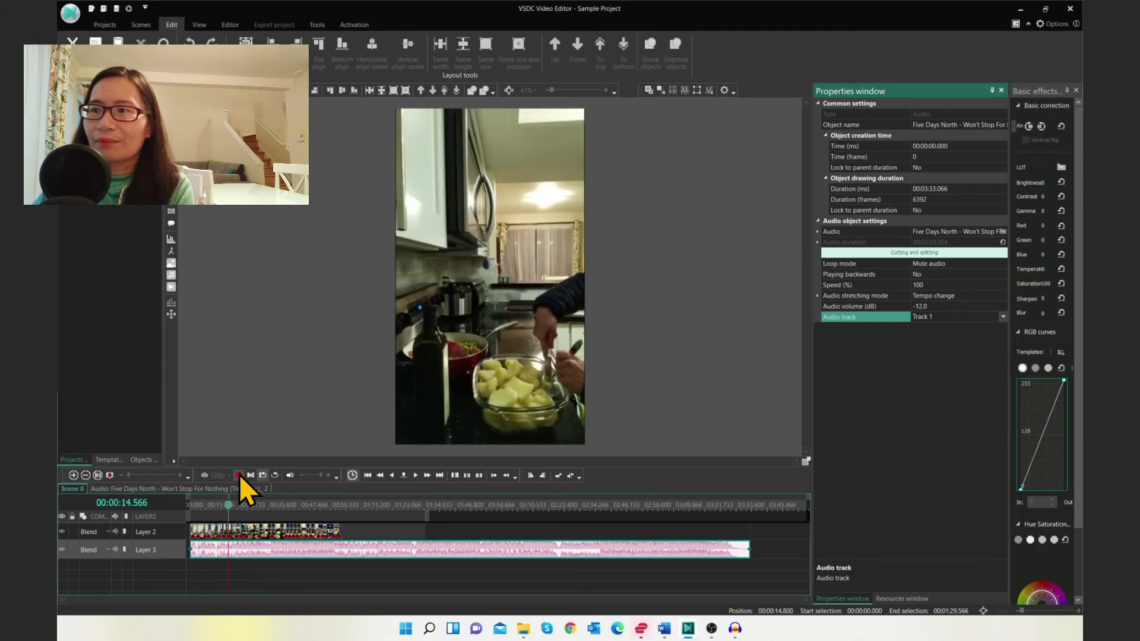
left_click(239, 475)
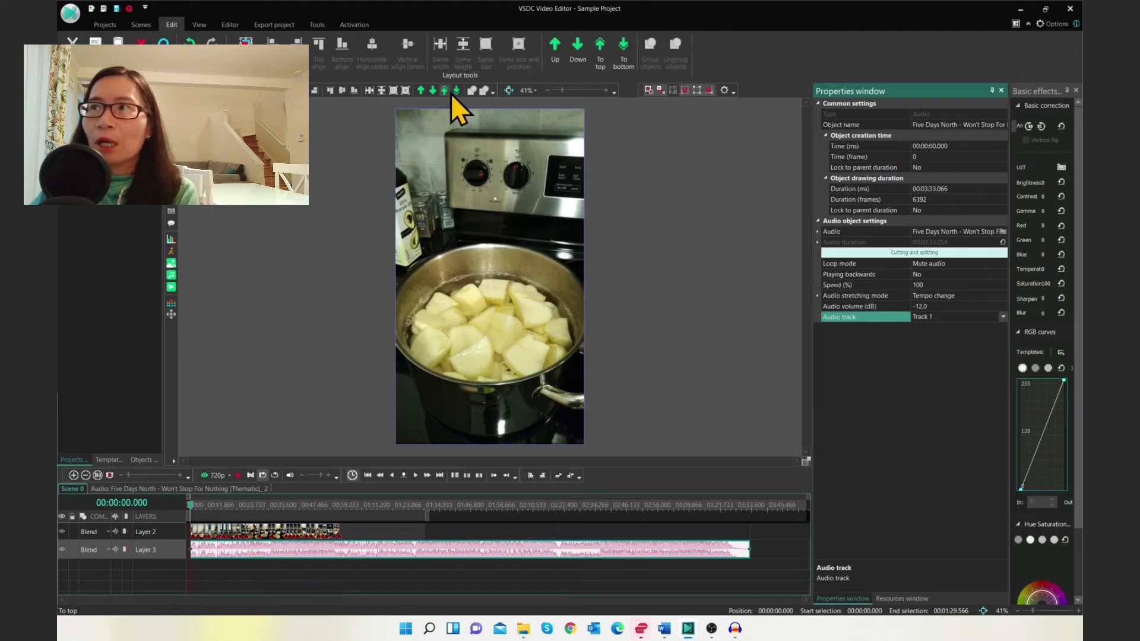
Move the audio layer to the top, preview it, and move it back to the bottom
left_click(421, 90)
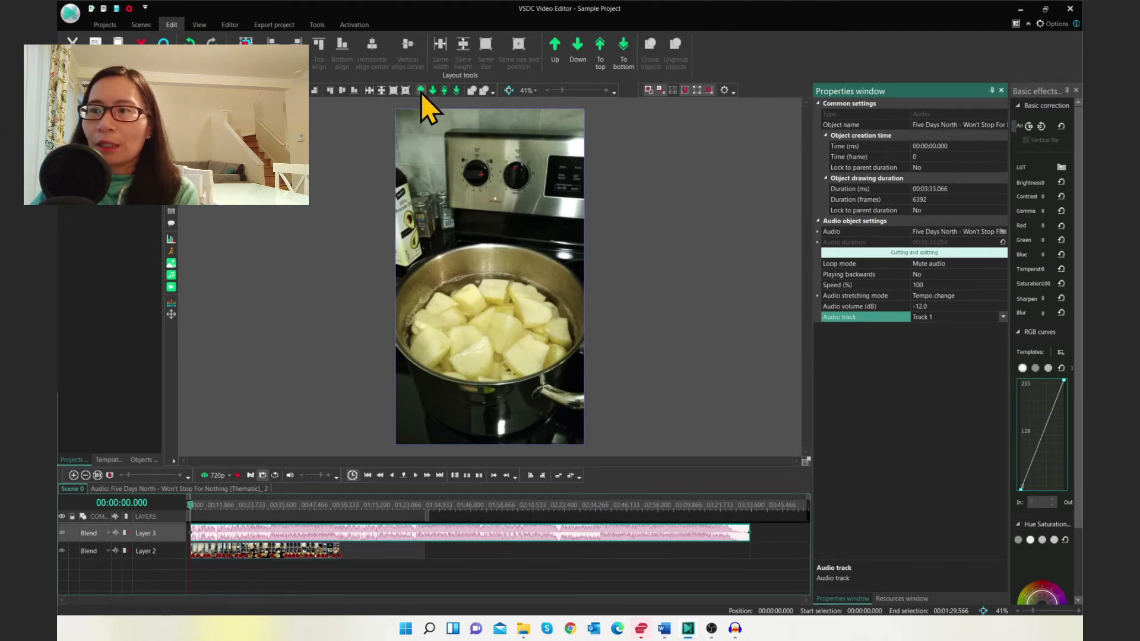
left_click(238, 475)
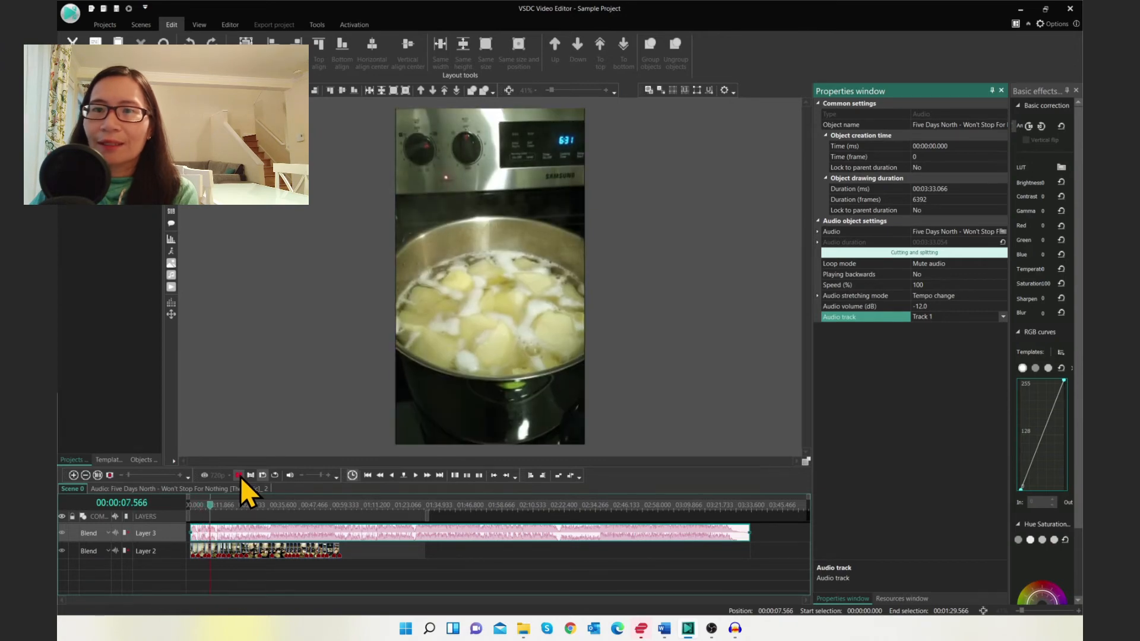
left_click(240, 476)
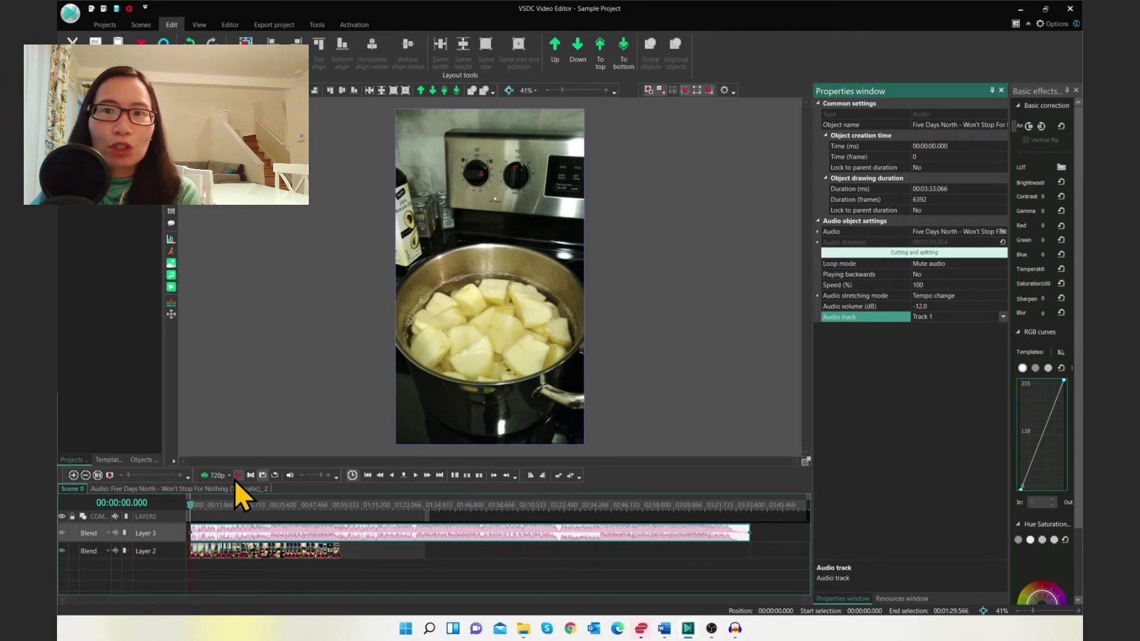
left_click(432, 90)
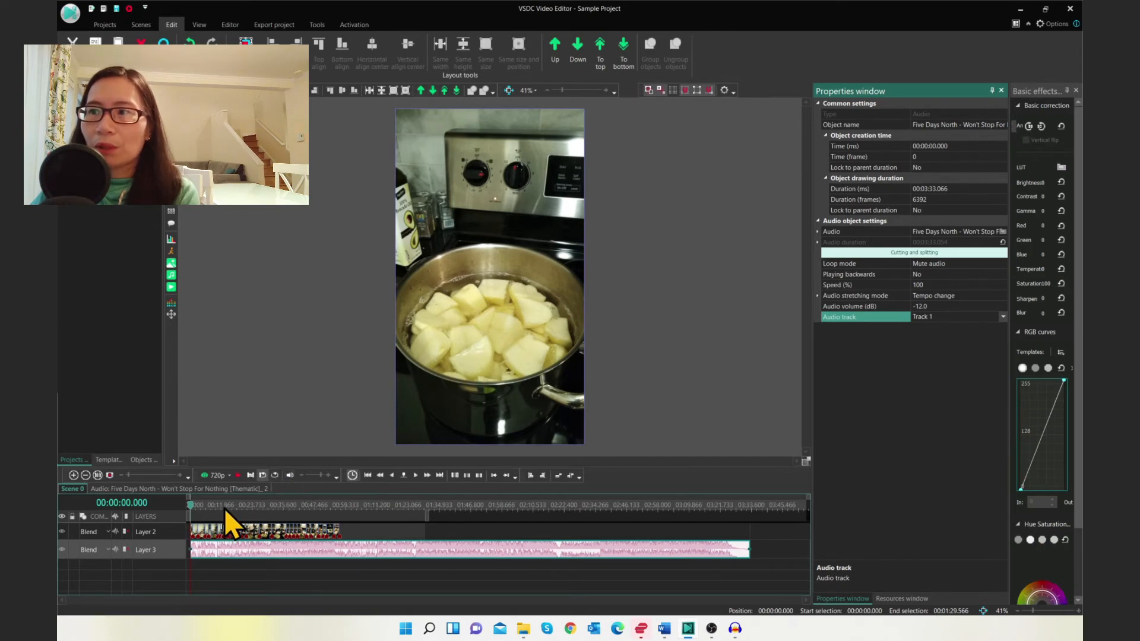
Open the music clip in its own timeline and place the cursor at 00:00:05.733
left_click(192, 505)
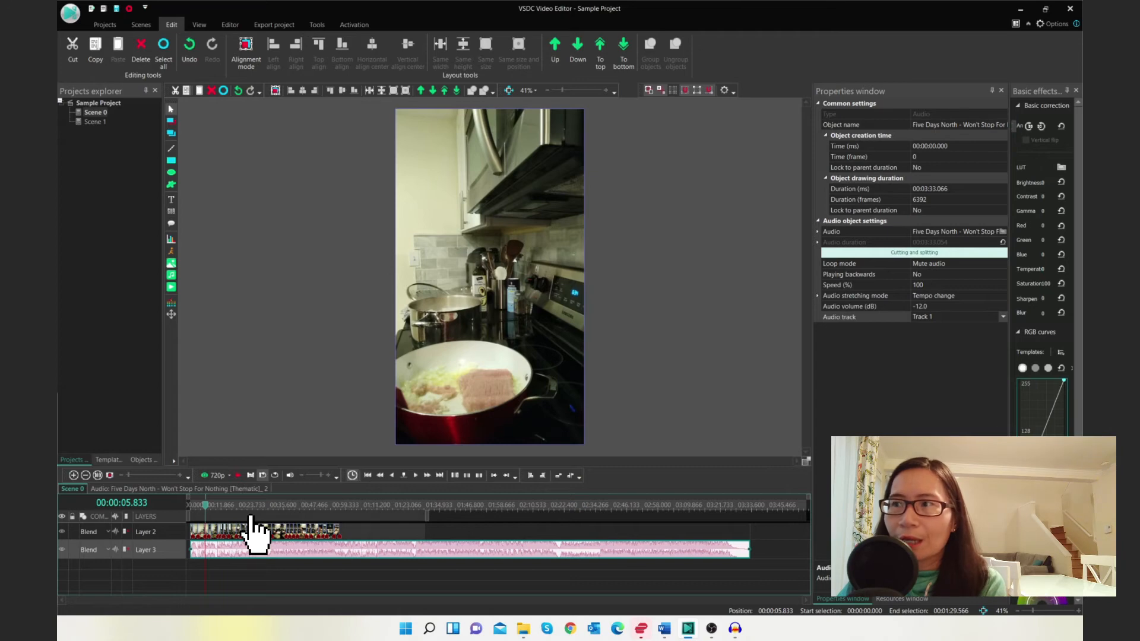
left_click(205, 530)
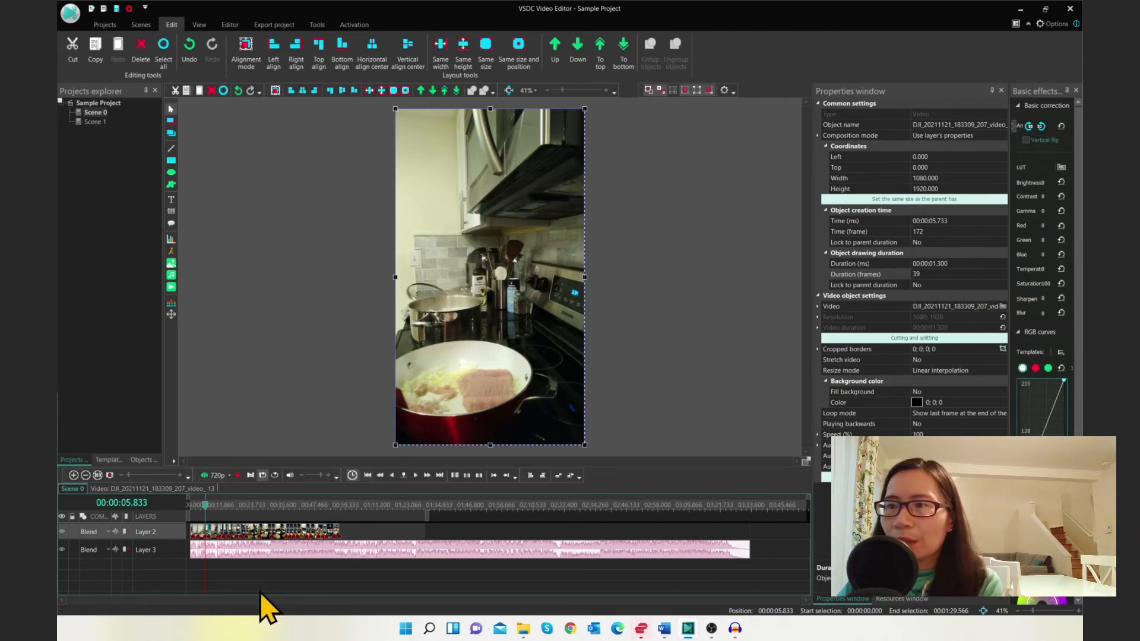
double_click(259, 559)
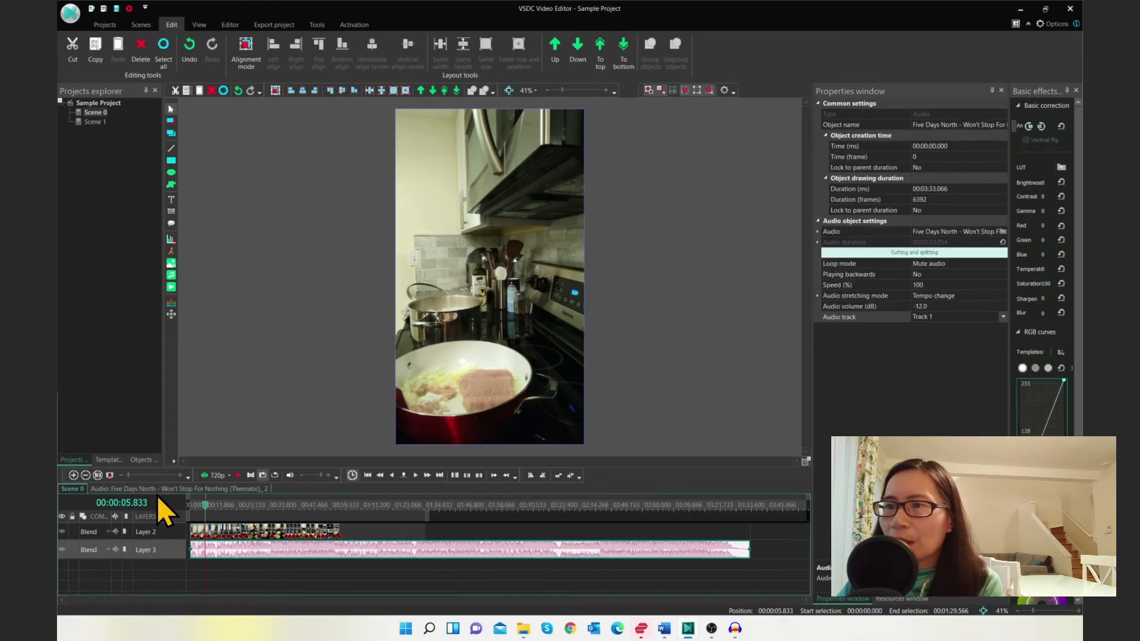
left_click(205, 505)
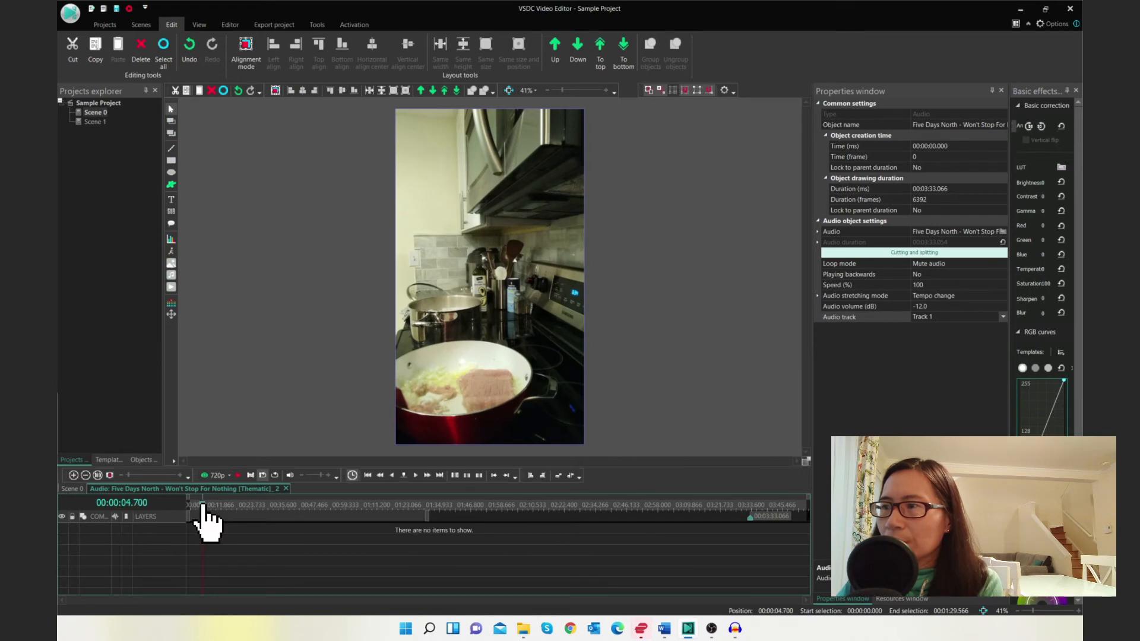
left_click_drag(207, 506, 217, 506)
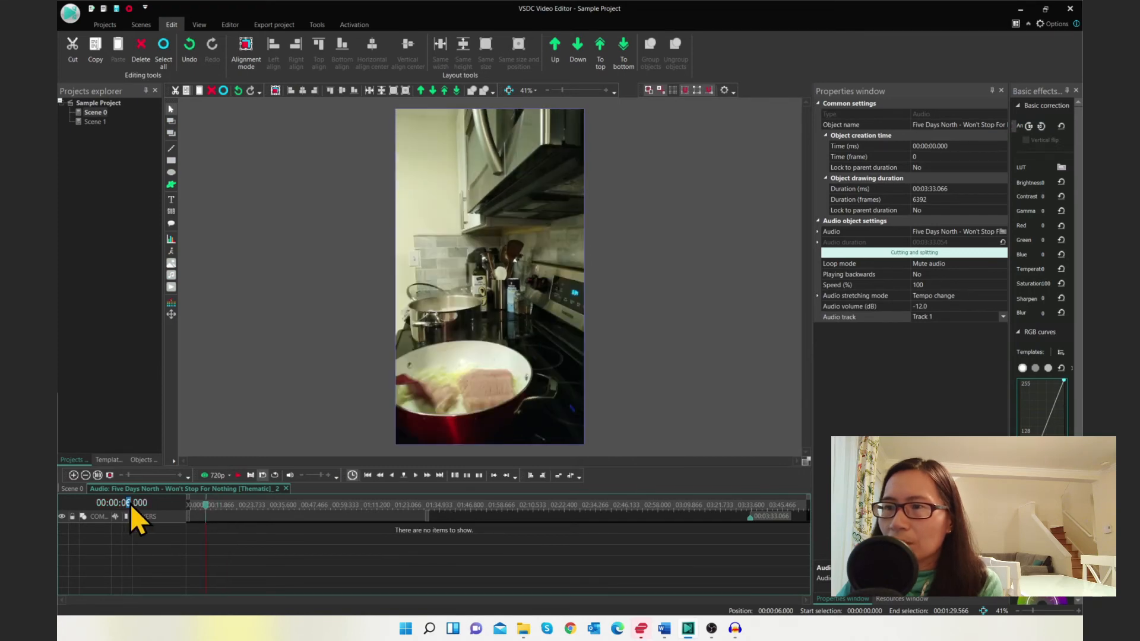
type("5")
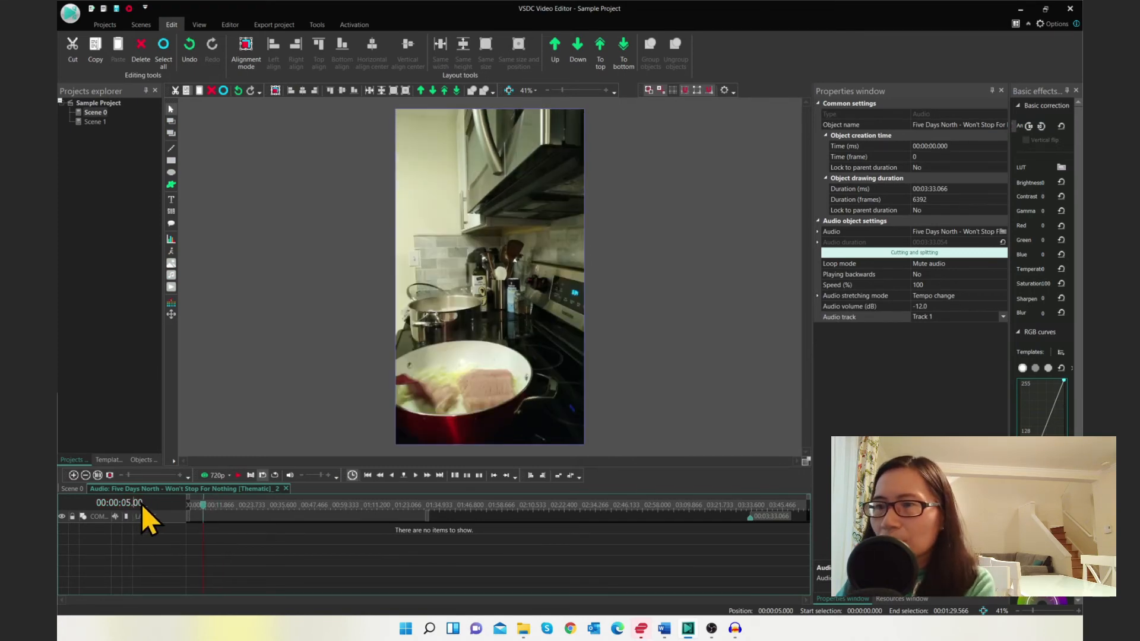
type("733")
key("Return")
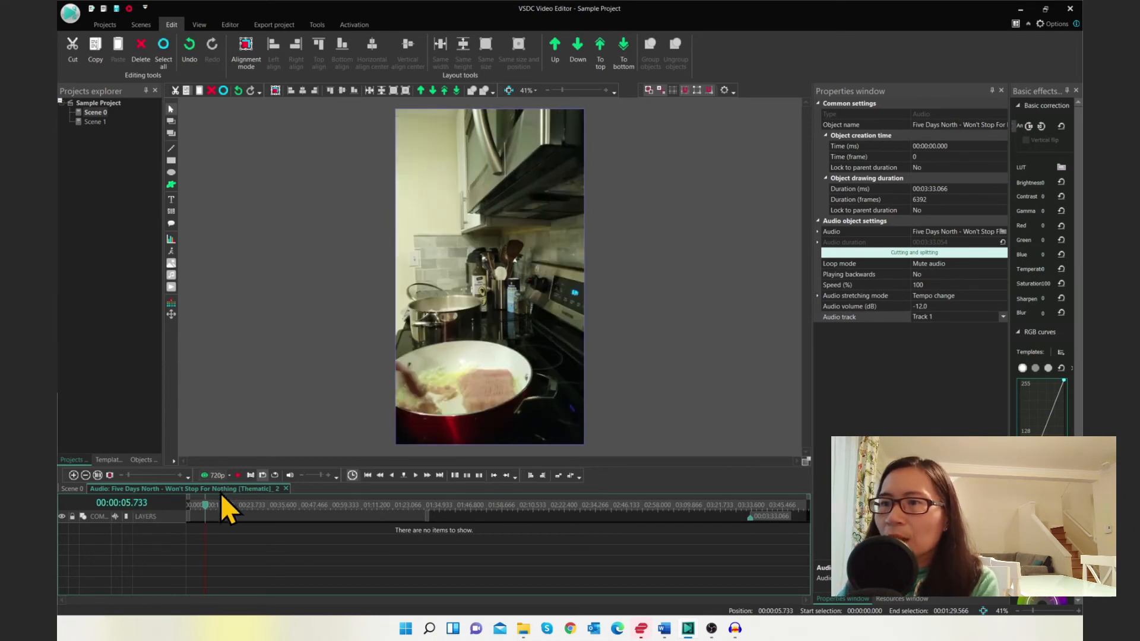
Add an Amplify audio effect to the music clip from the audio effects templates
left_click(108, 460)
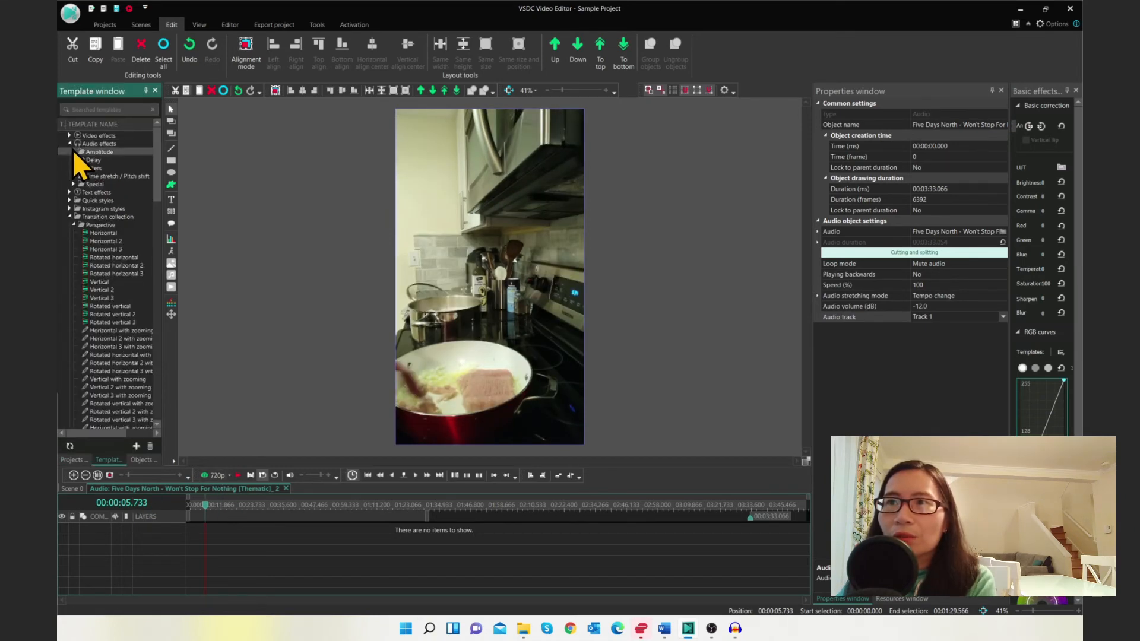
left_click(73, 152)
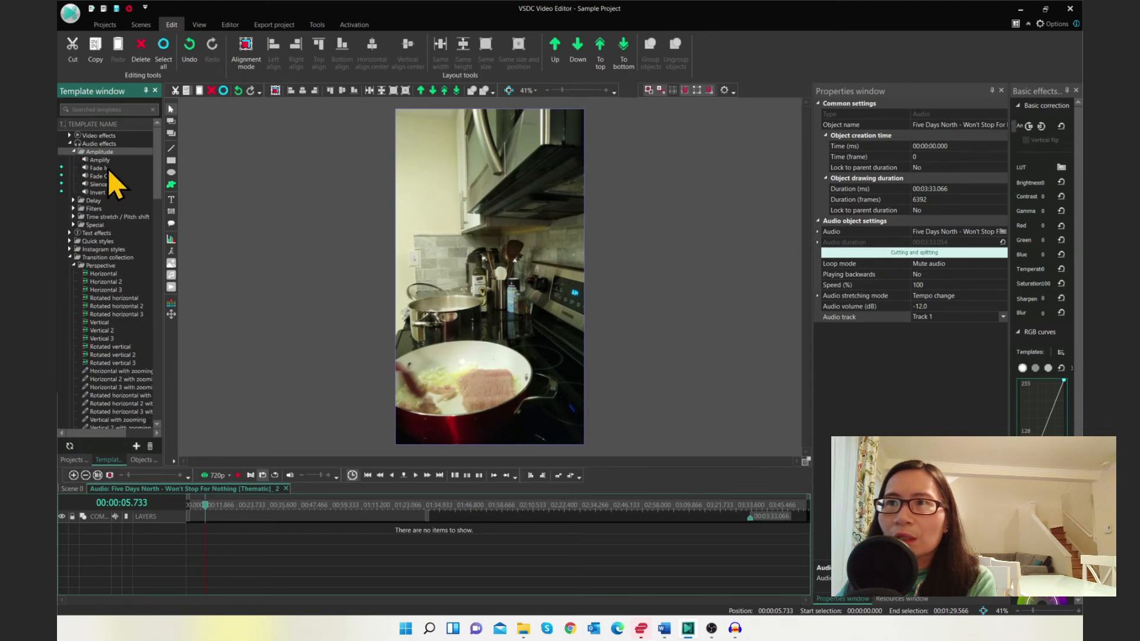
left_click_drag(101, 158, 213, 531)
left_click_drag(747, 523, 227, 526)
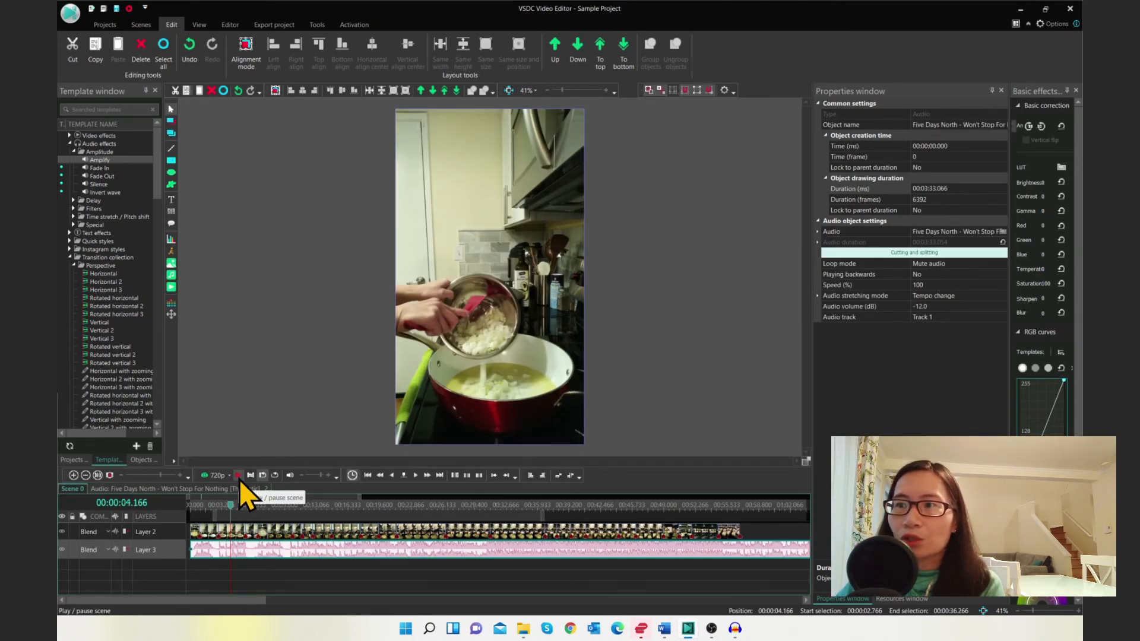
Play and stop the scene preview
left_click(240, 480)
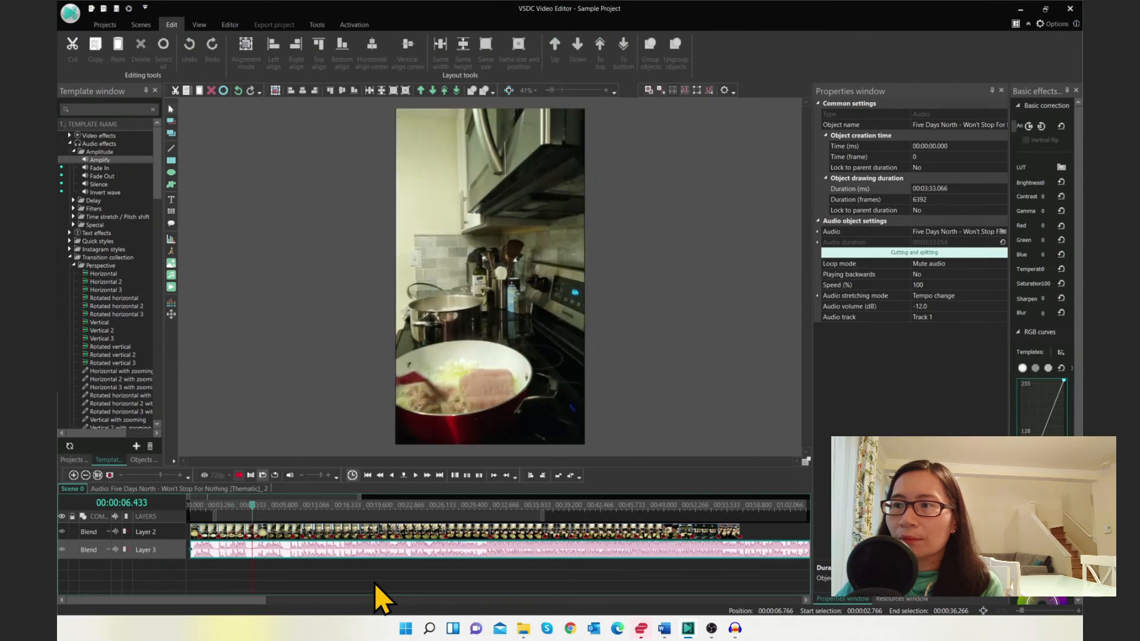
left_click(241, 475)
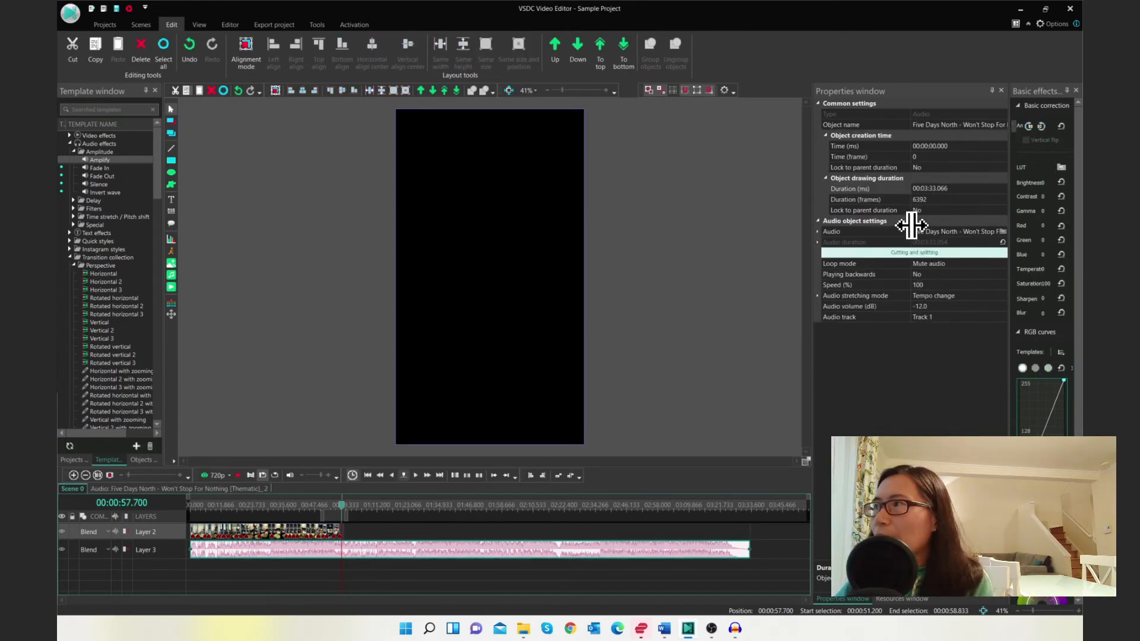
Set the music clip's duration to 00:00:56.866 so it ends with the video
left_click(924, 189)
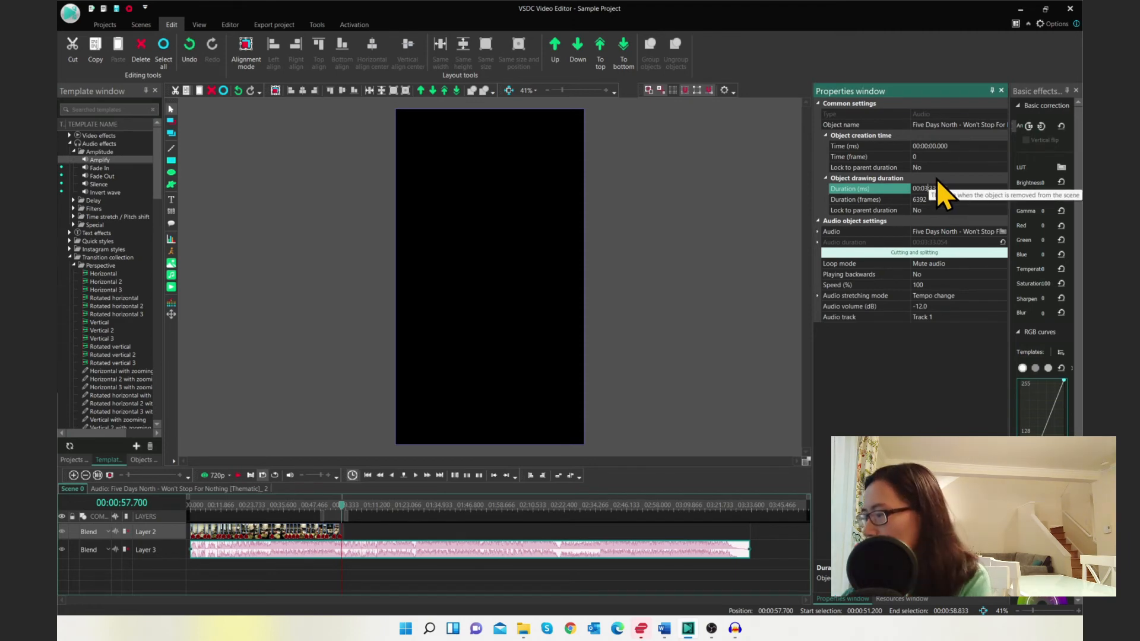
left_click(938, 188)
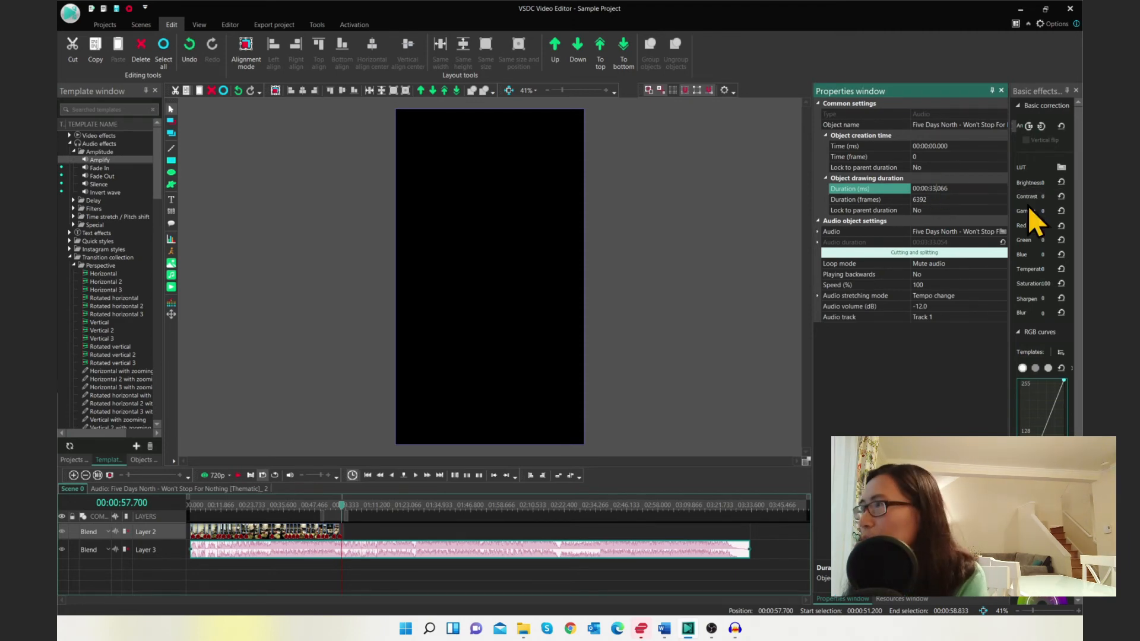
key("Left")
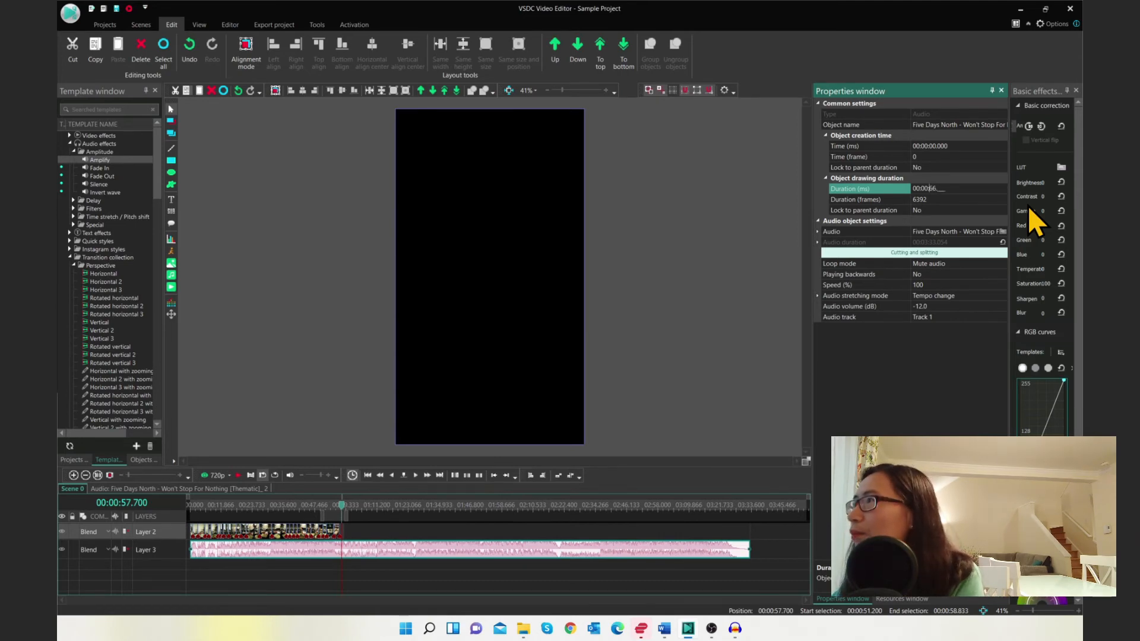
key("Delete")
key("Delete")
type("56.866")
key("Return")
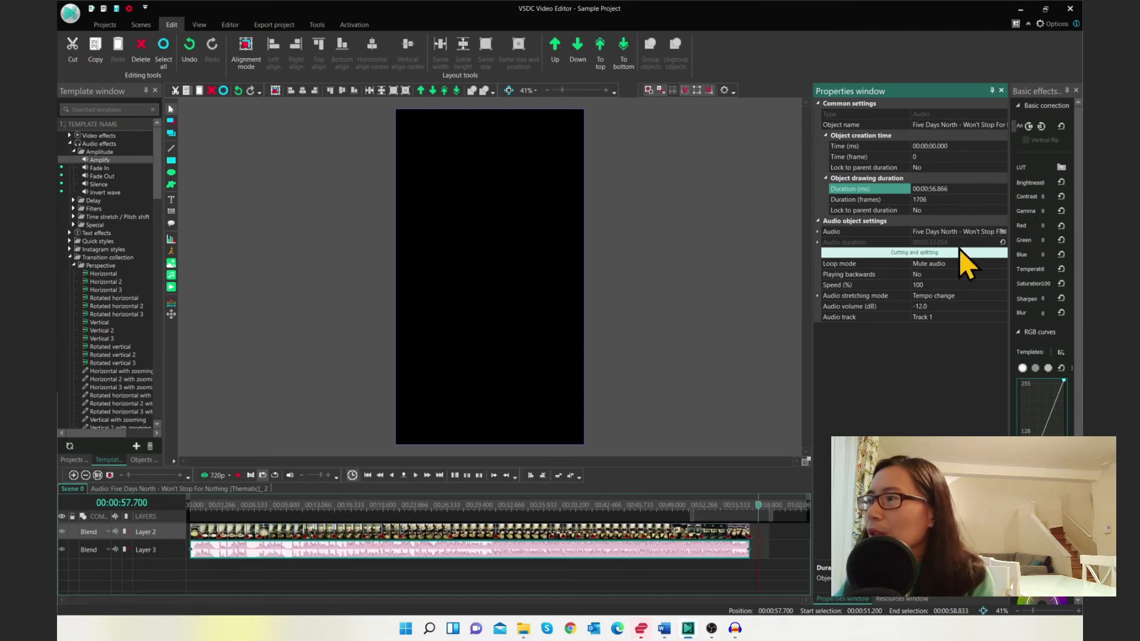
Open the music clip and add a Fade Out effect at the end of its timeline
left_click(636, 547)
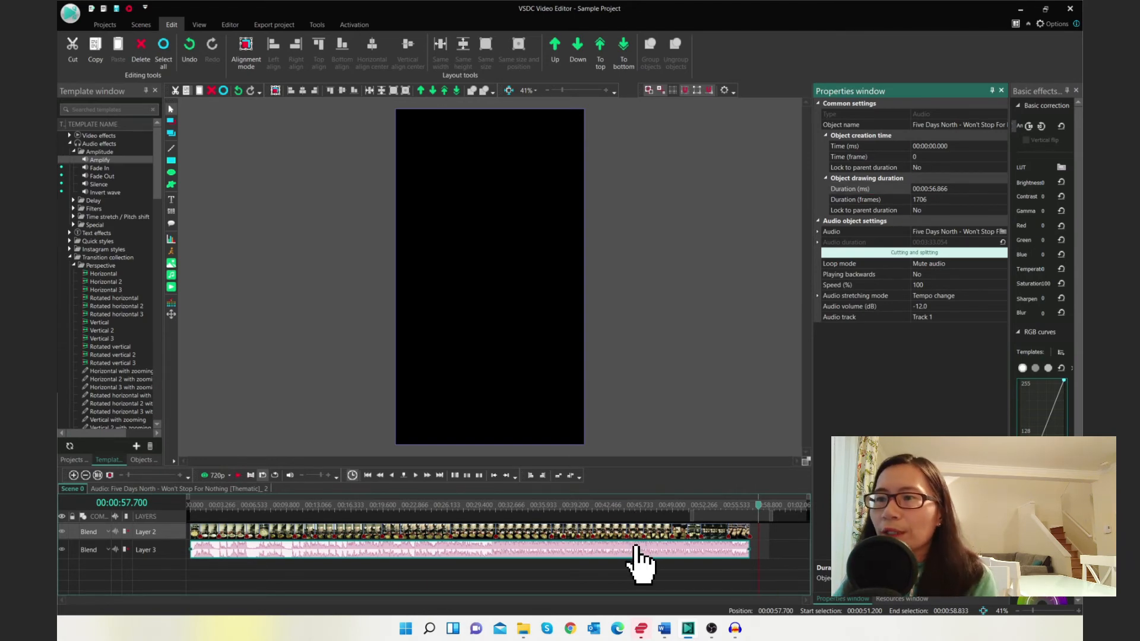
left_click(230, 491)
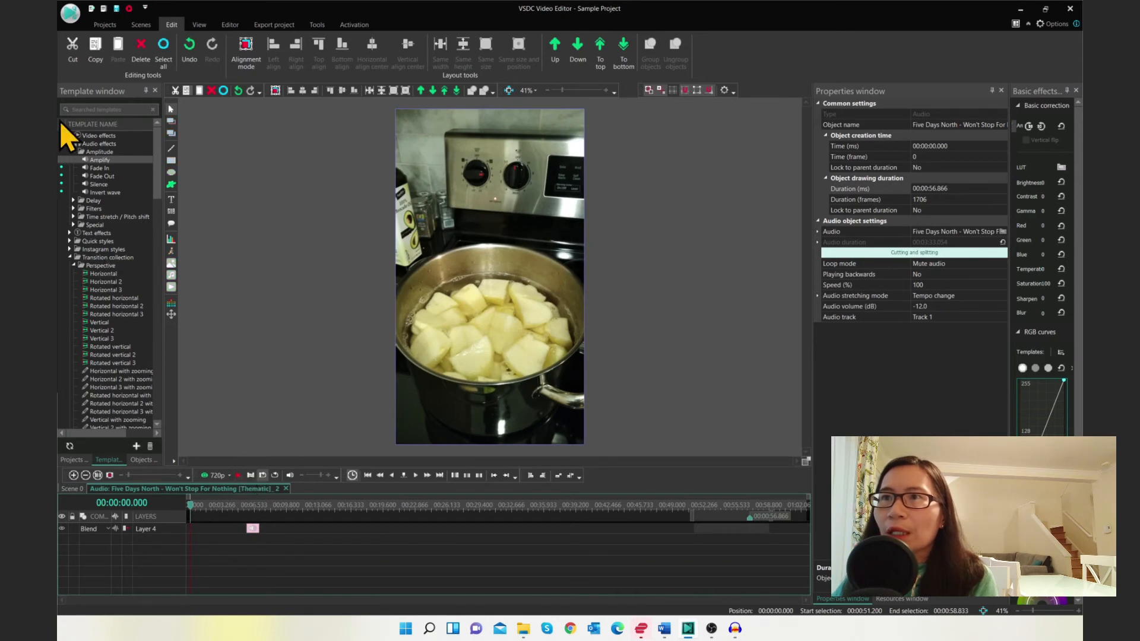
left_click_drag(102, 177, 695, 528)
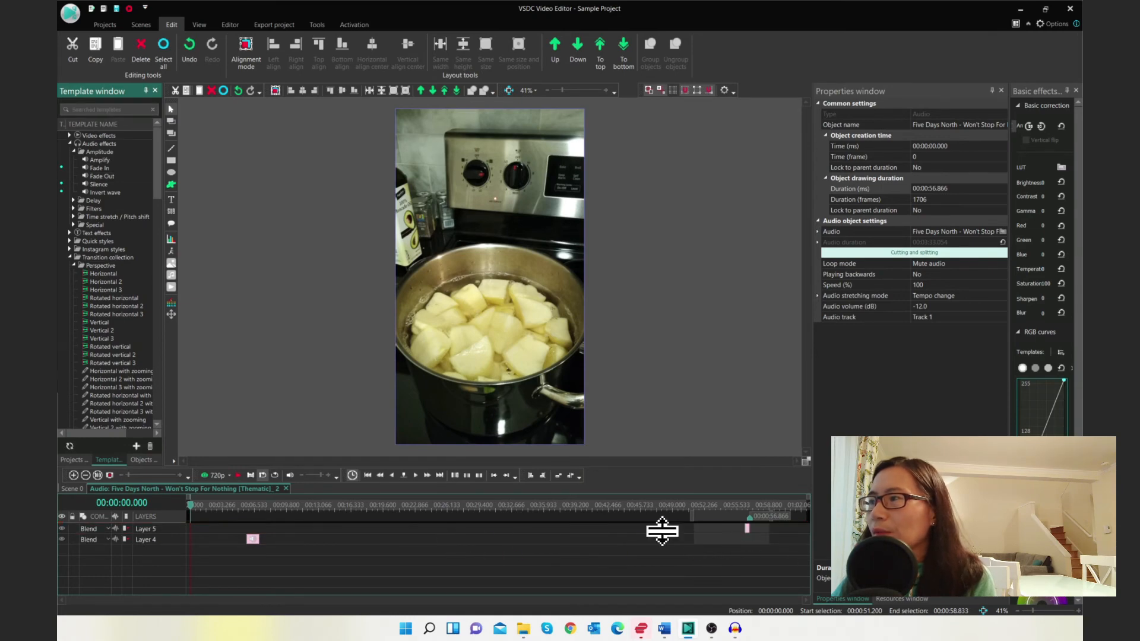
left_click(745, 527)
left_click_drag(711, 527, 708, 528)
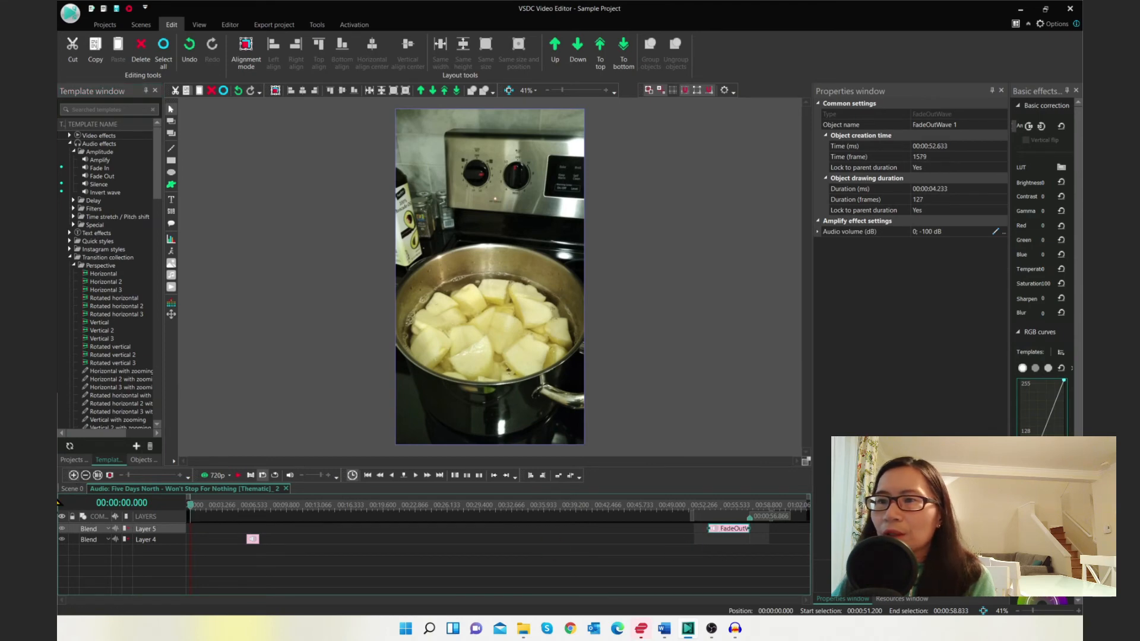
Return to the scene and play and stop the preview to hear the fade-out
left_click(70, 488)
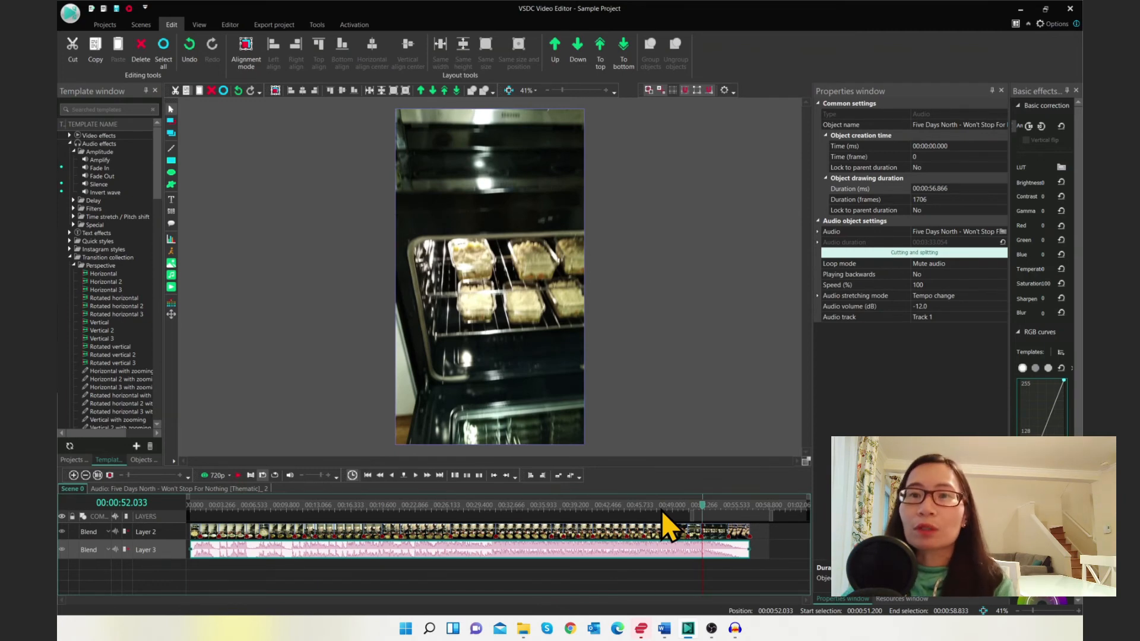
left_click(238, 476)
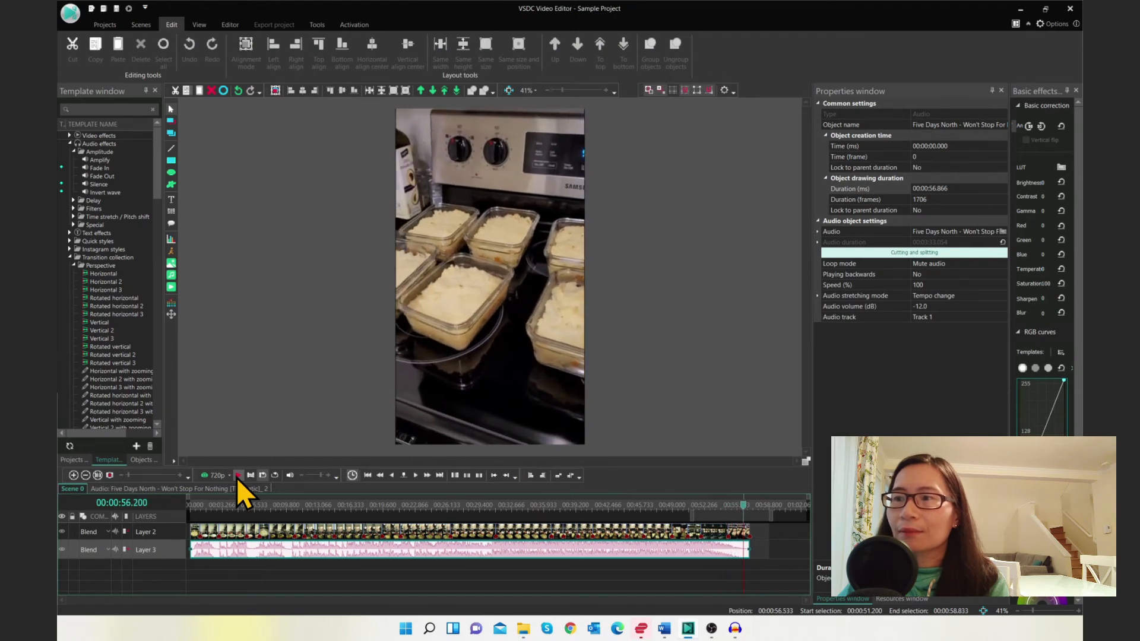
left_click(238, 476)
Add a Fade In effect at the start of the music clip, then return to the scene and preview it
left_click(123, 489)
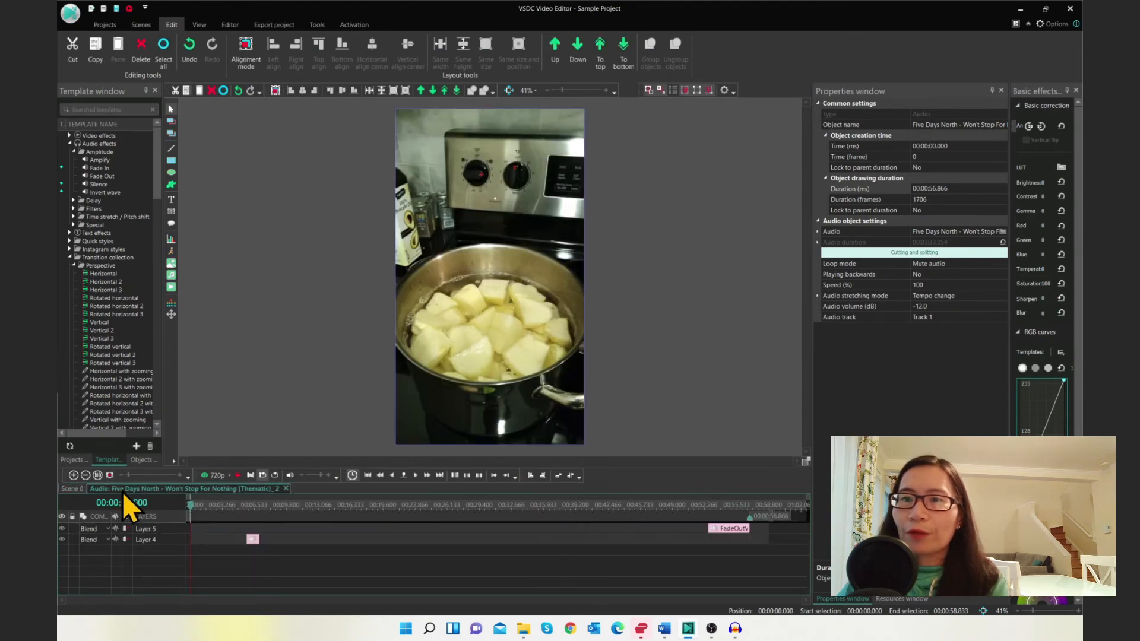
left_click_drag(105, 170, 227, 528)
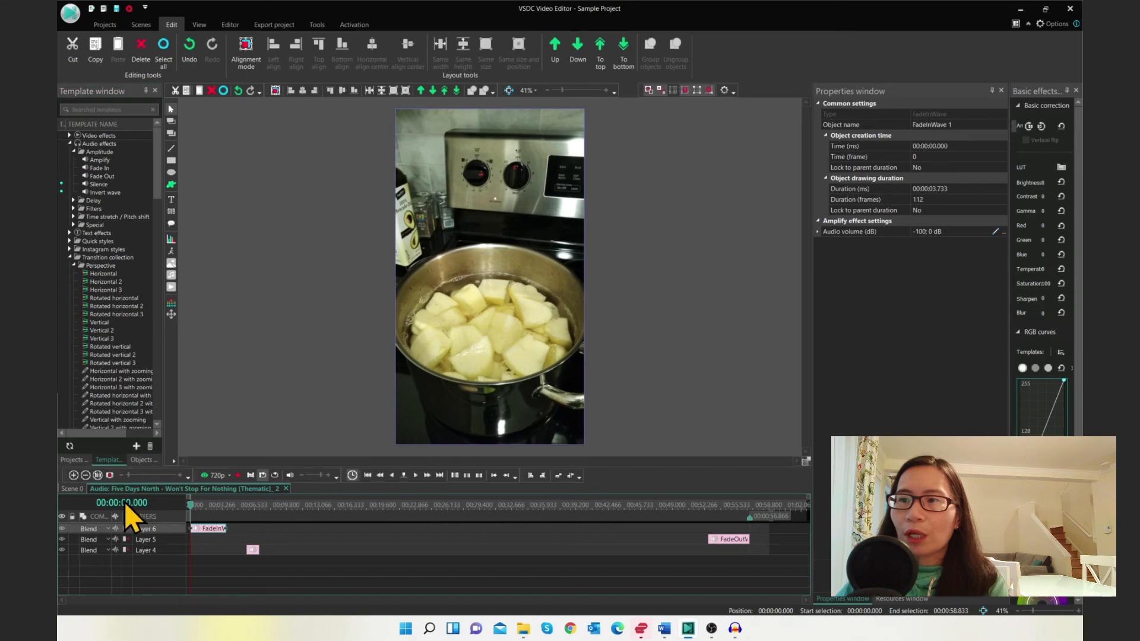
left_click(77, 486)
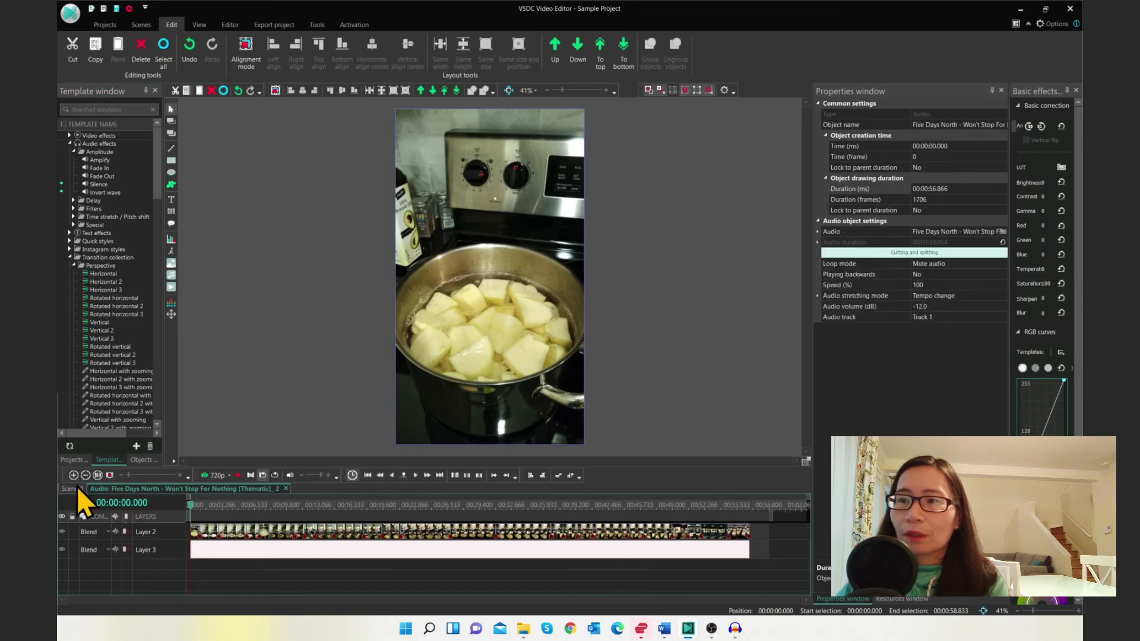
left_click(237, 477)
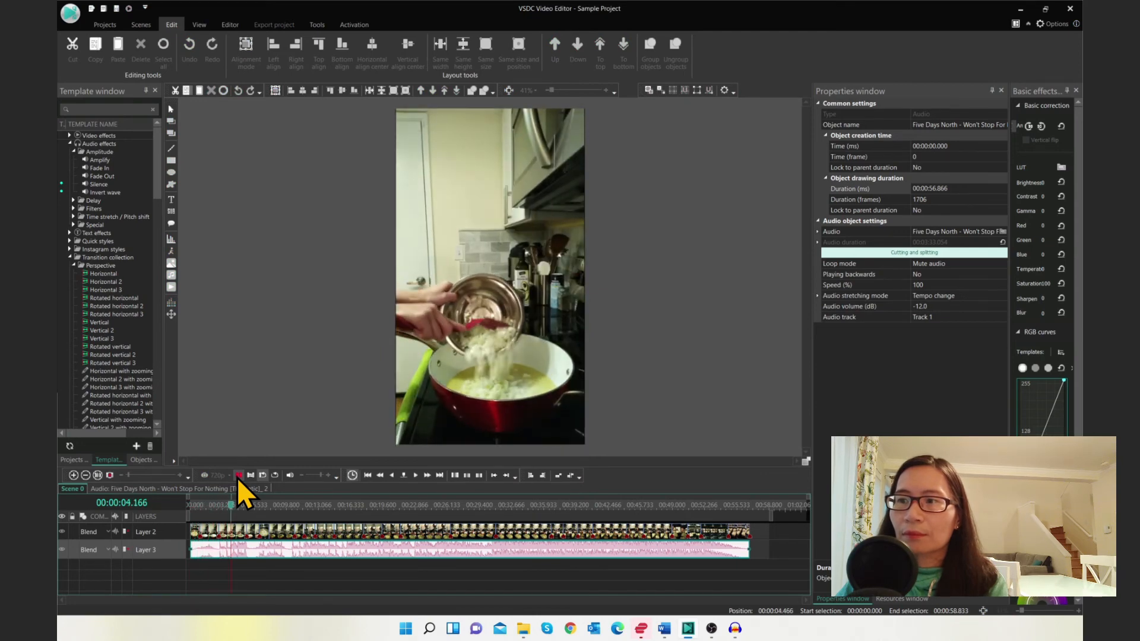
left_click(239, 476)
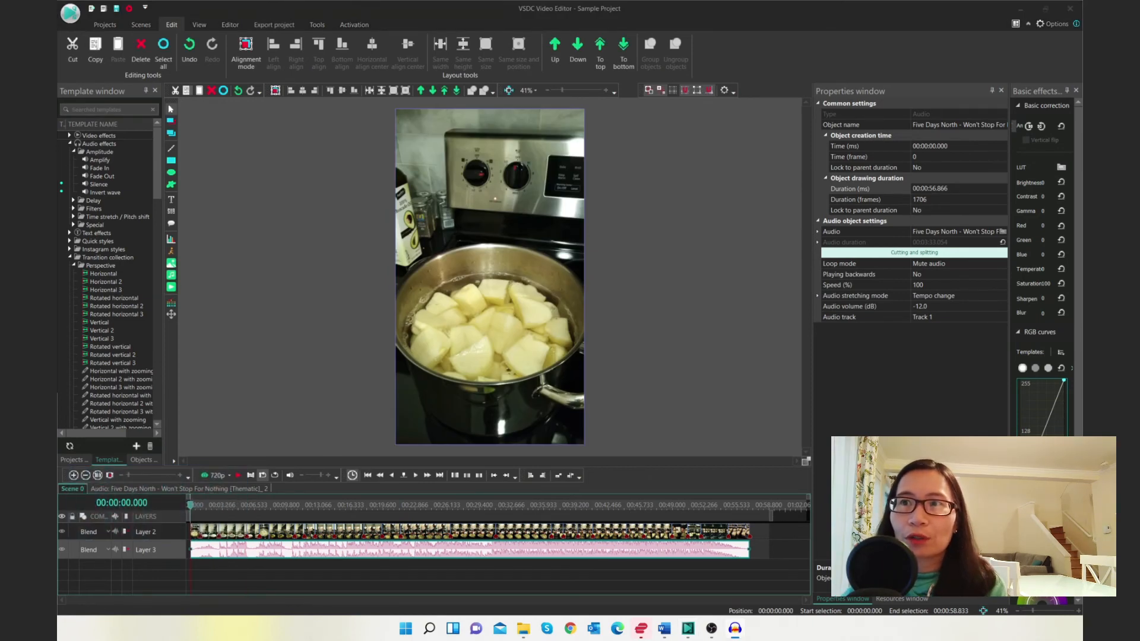
Insert a text object on a new layer, drawing its box over the upper part of the video
left_click(171, 202)
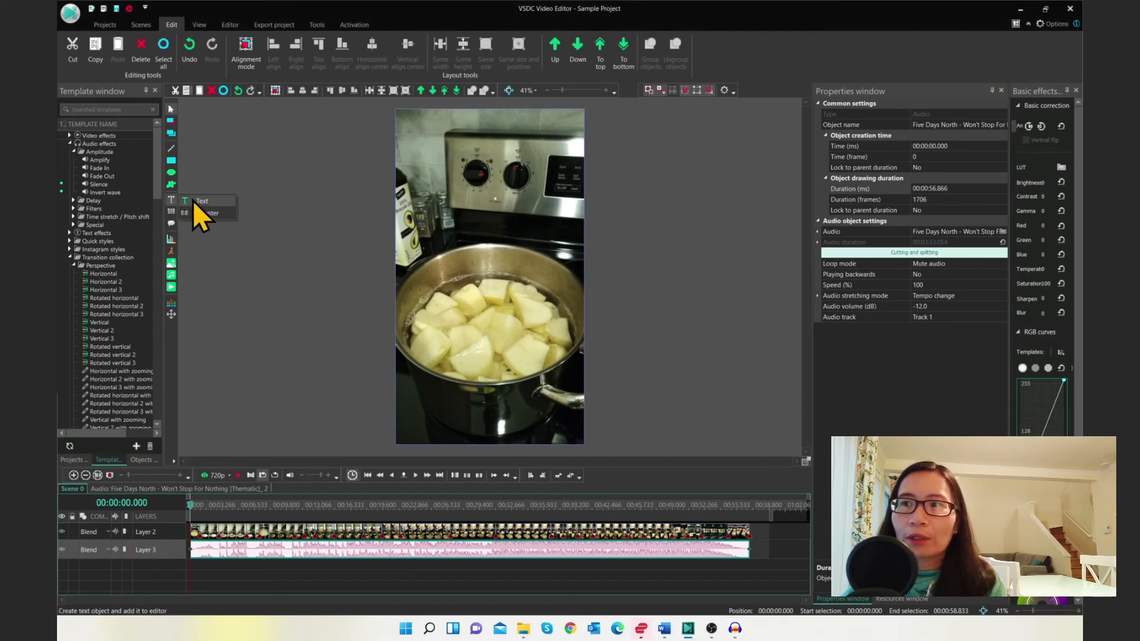
left_click(194, 201)
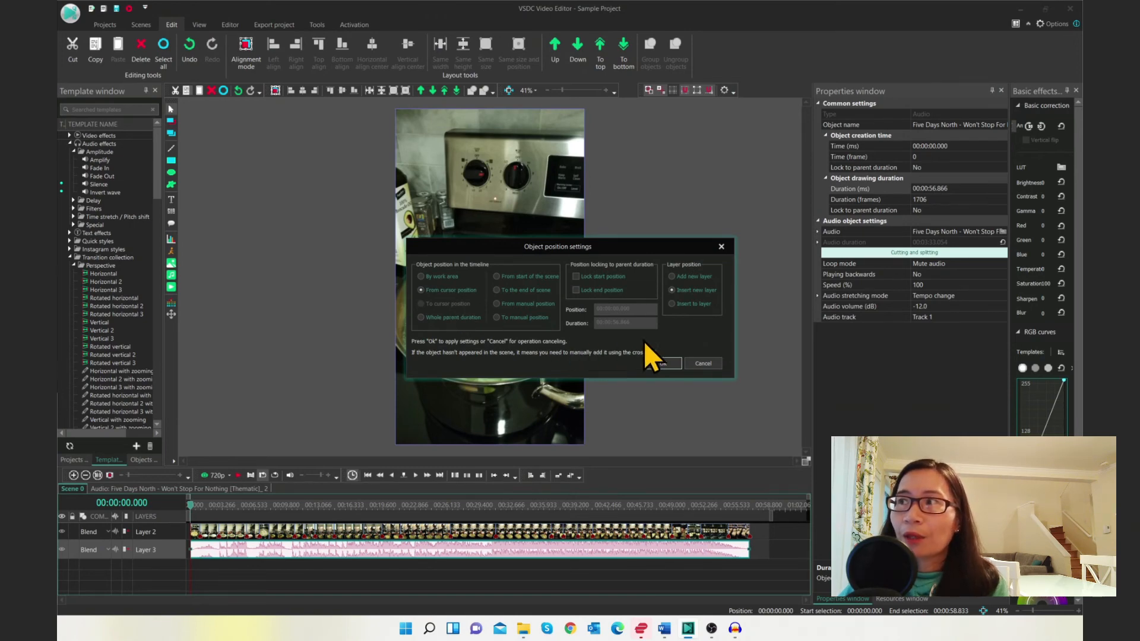
left_click(672, 277)
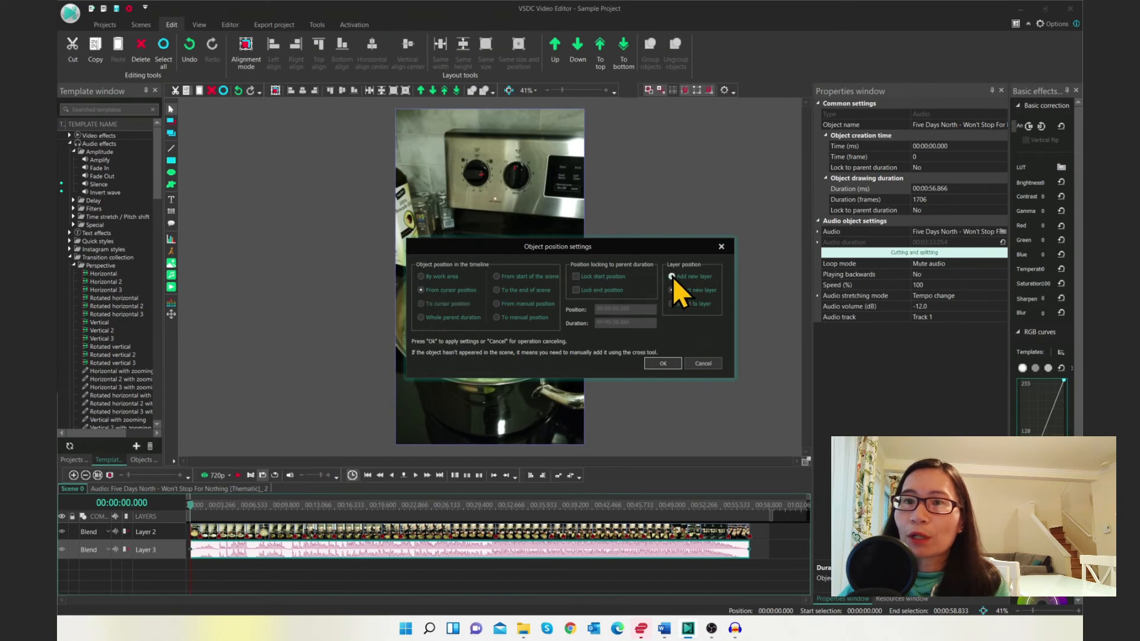
left_click(655, 366)
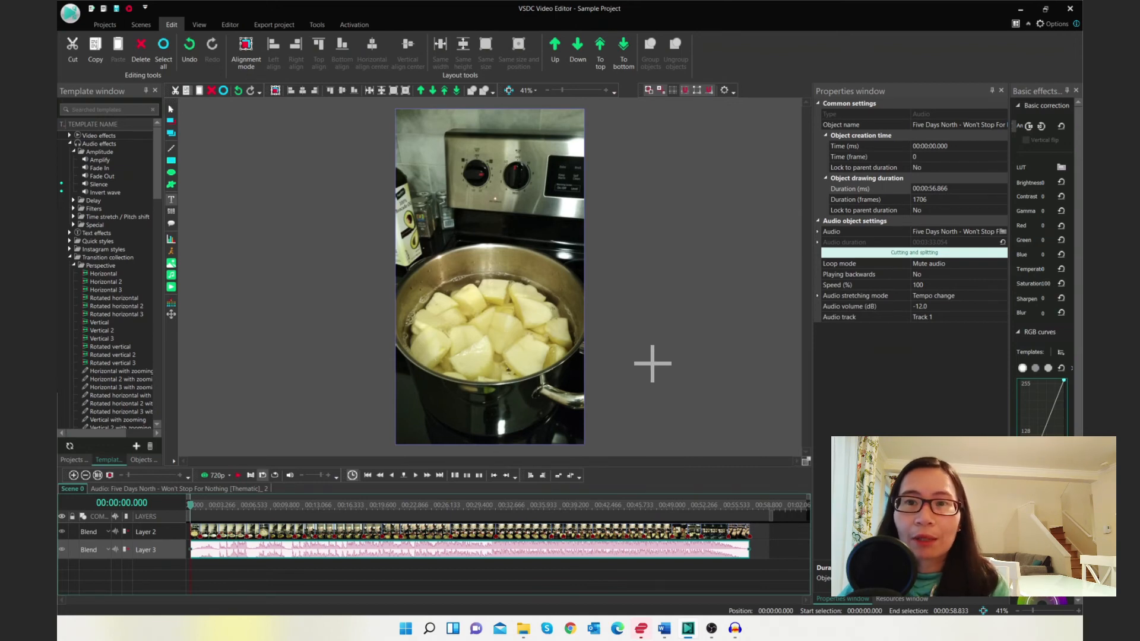
left_click(415, 179)
left_click_drag(489, 262, 568, 349)
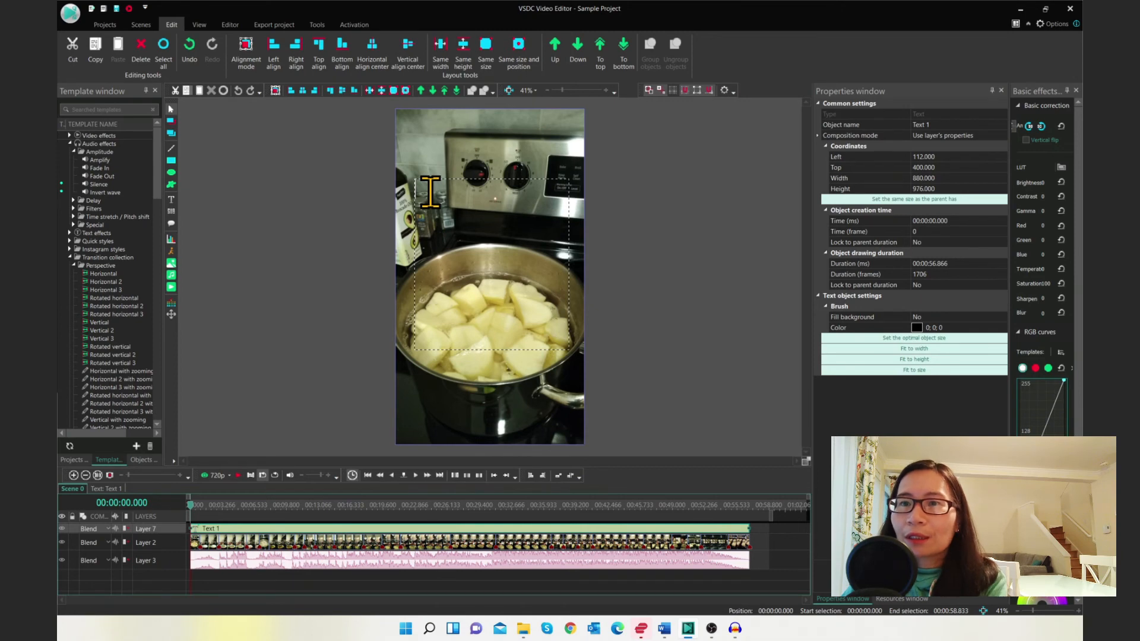
Type the title "Making Shepherds' Pie" into the text box
type("M")
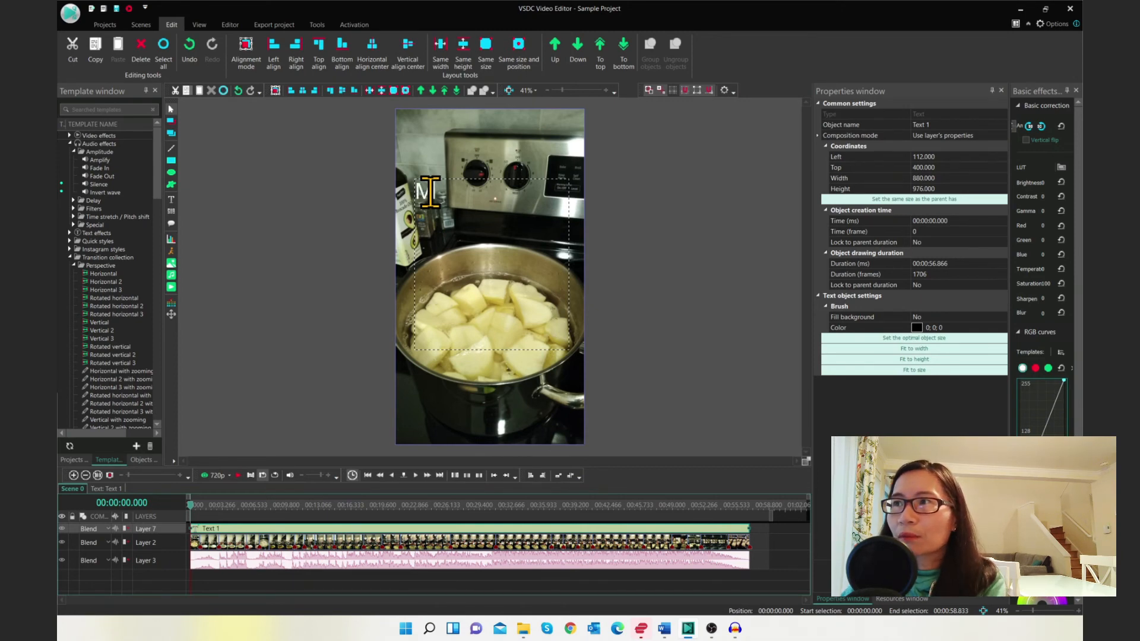
type("aking Sheph")
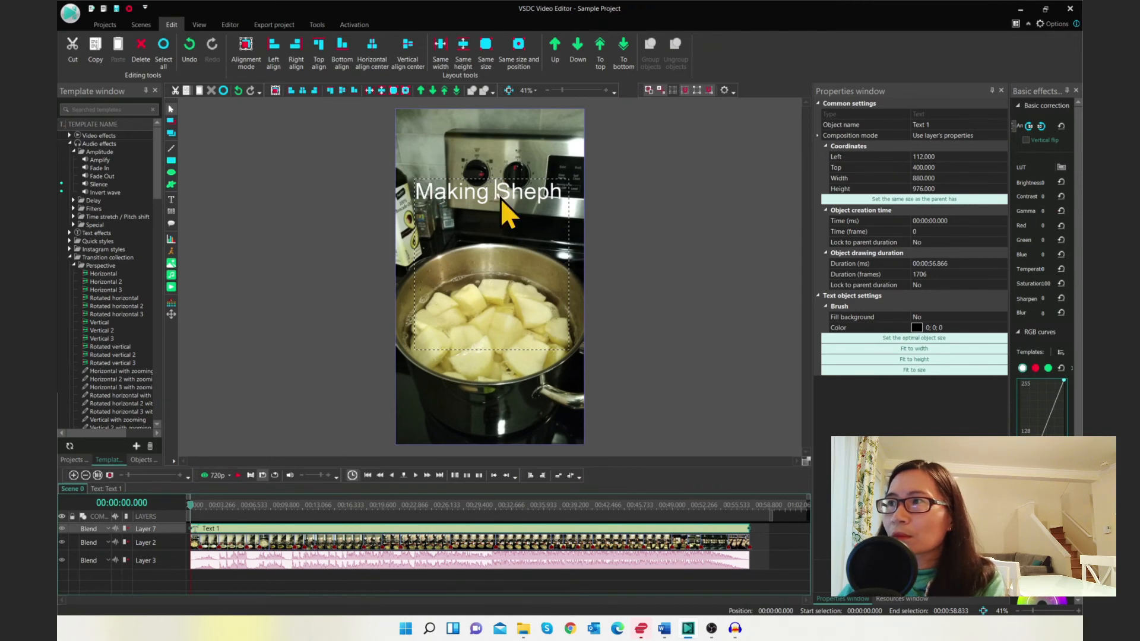
type("erds' Pi")
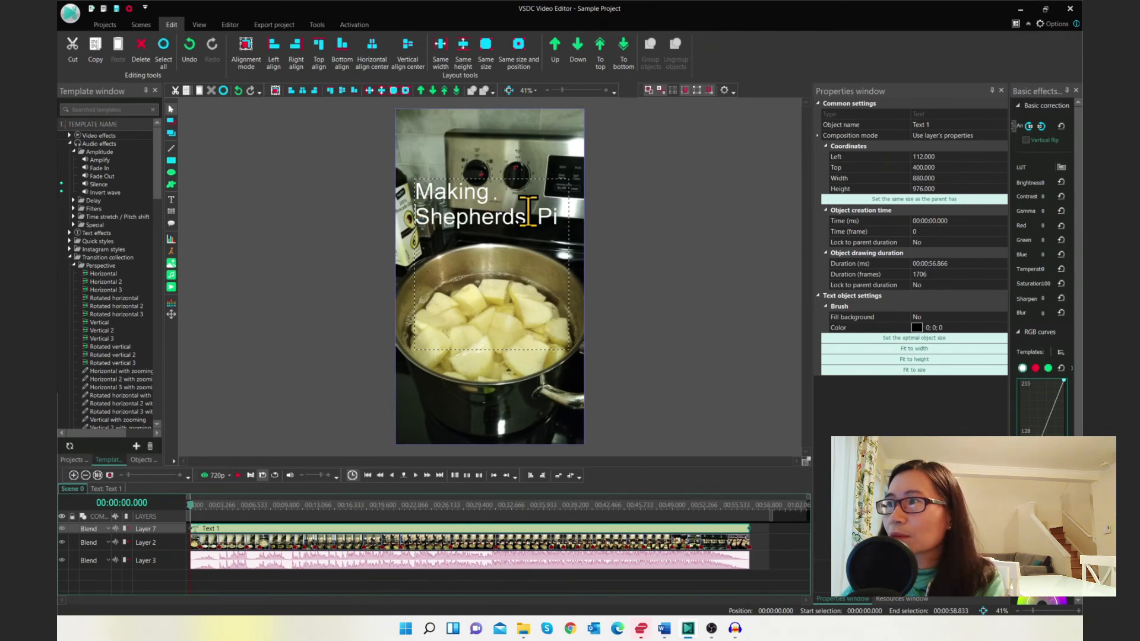
type("e")
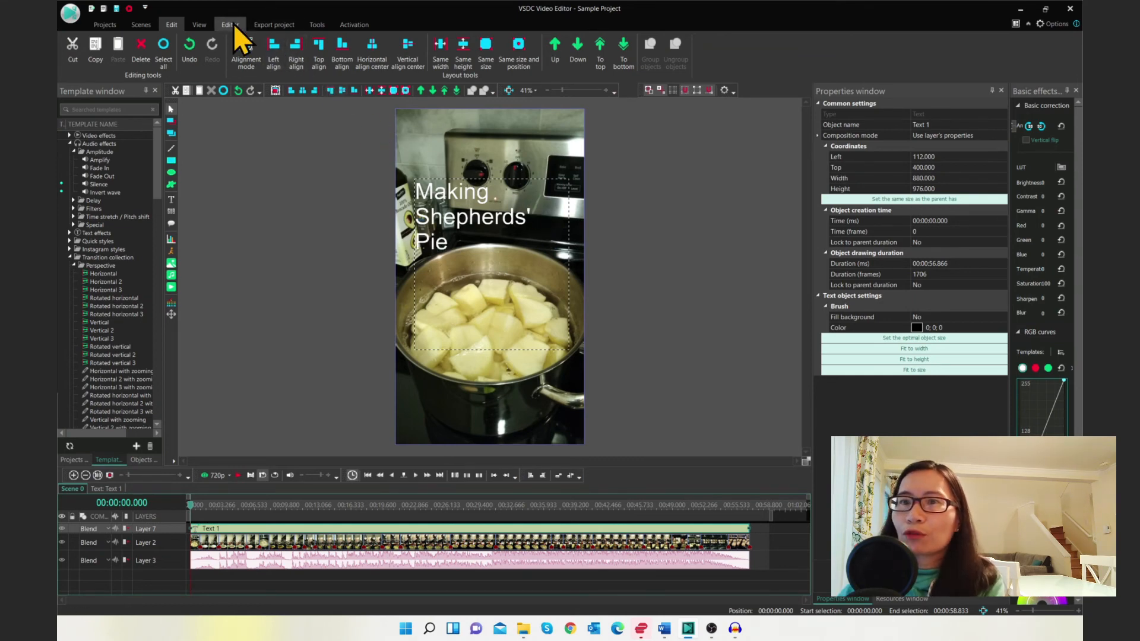
Select all of the title text and center-align it
left_click(233, 24)
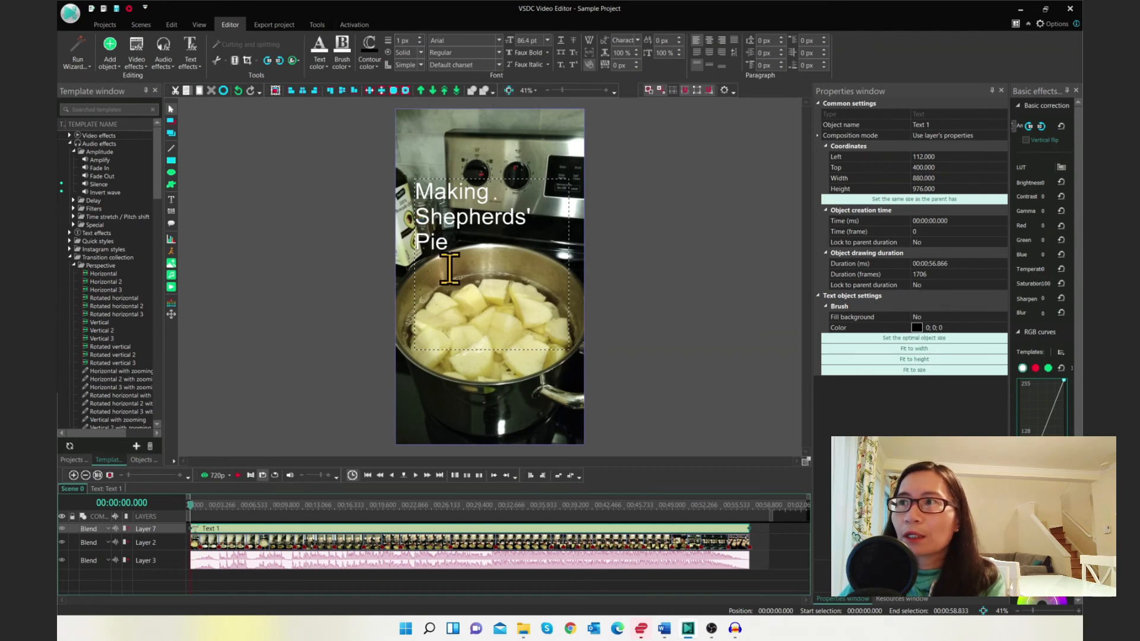
left_click_drag(449, 243, 411, 197)
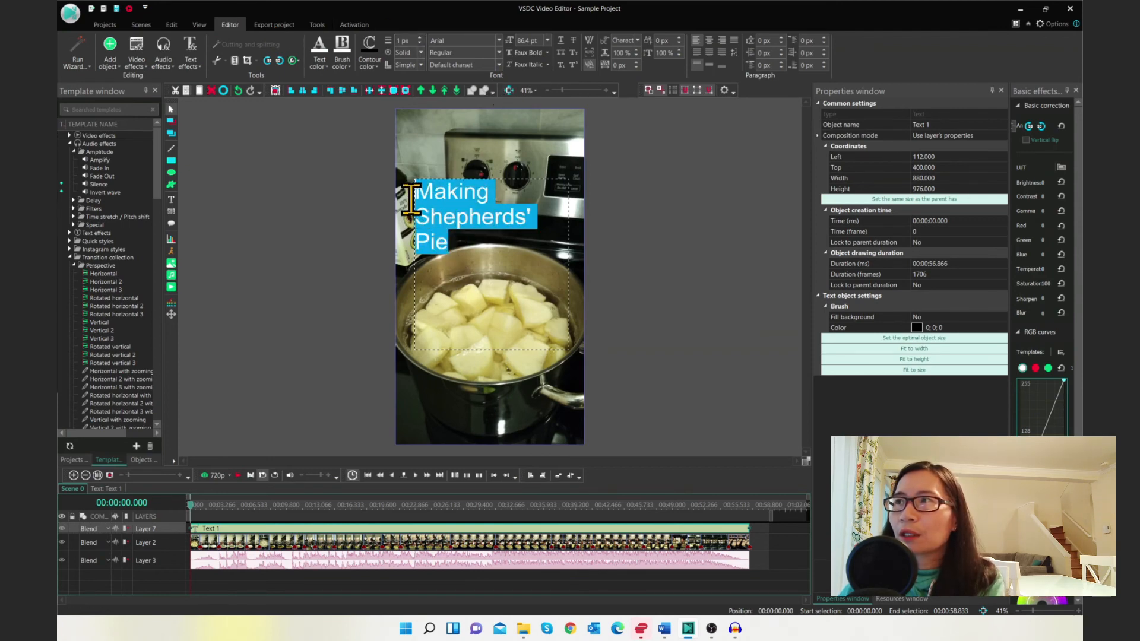
left_click(709, 40)
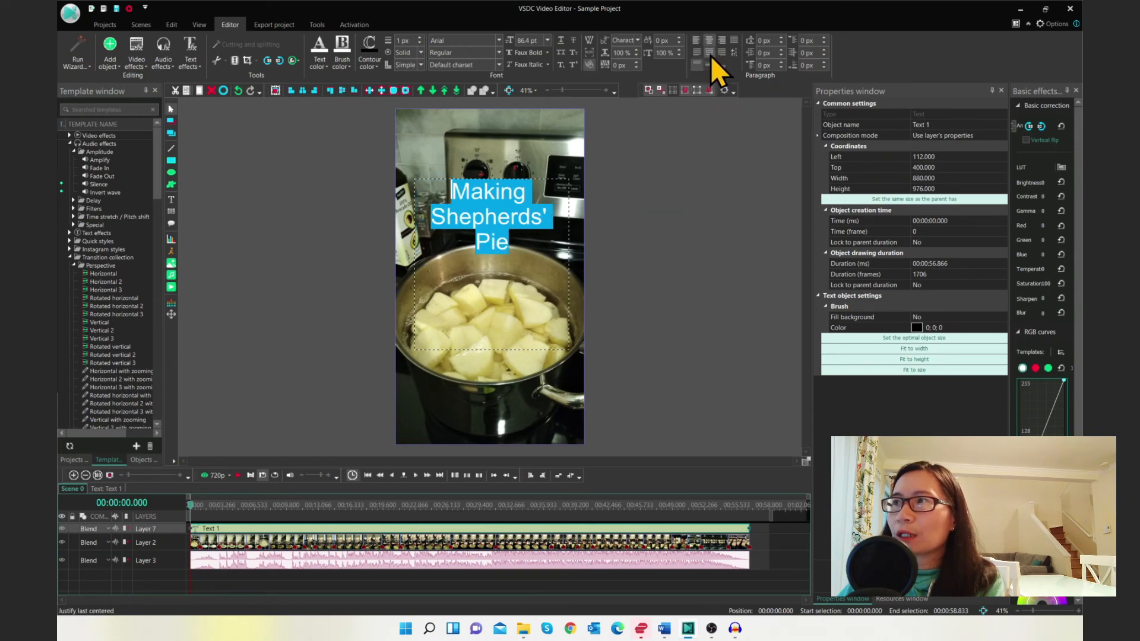
Shrink the text box's height to fit around the title, then reopen the text for editing
left_click(491, 350)
left_click_drag(491, 350, 432, 180)
double_click(517, 247)
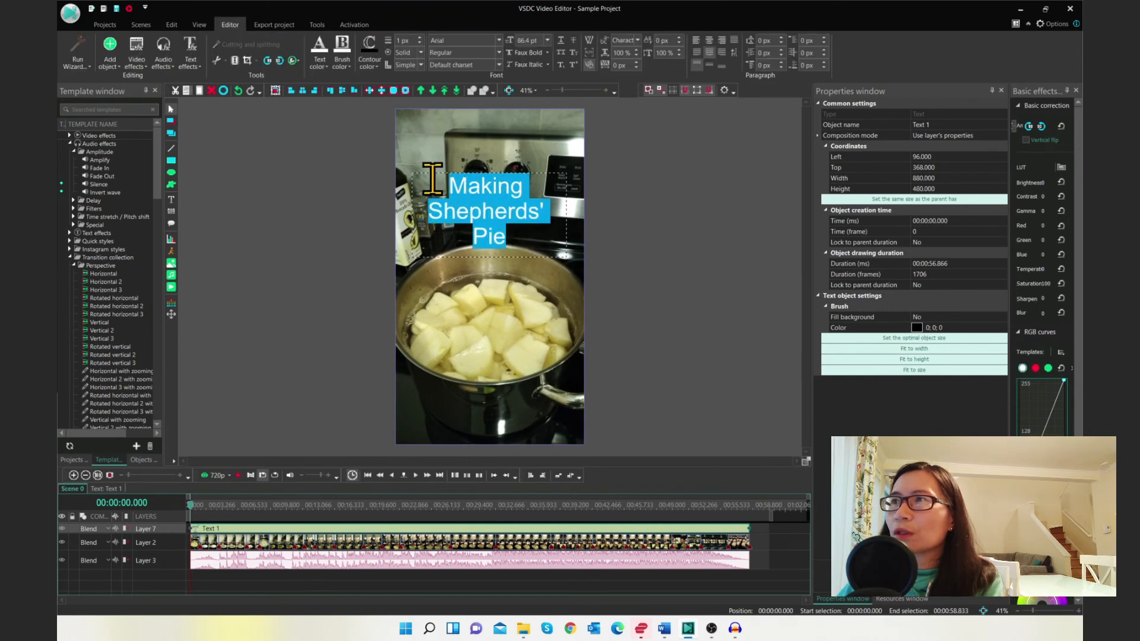
Change the title's font to Candles
left_click(499, 39)
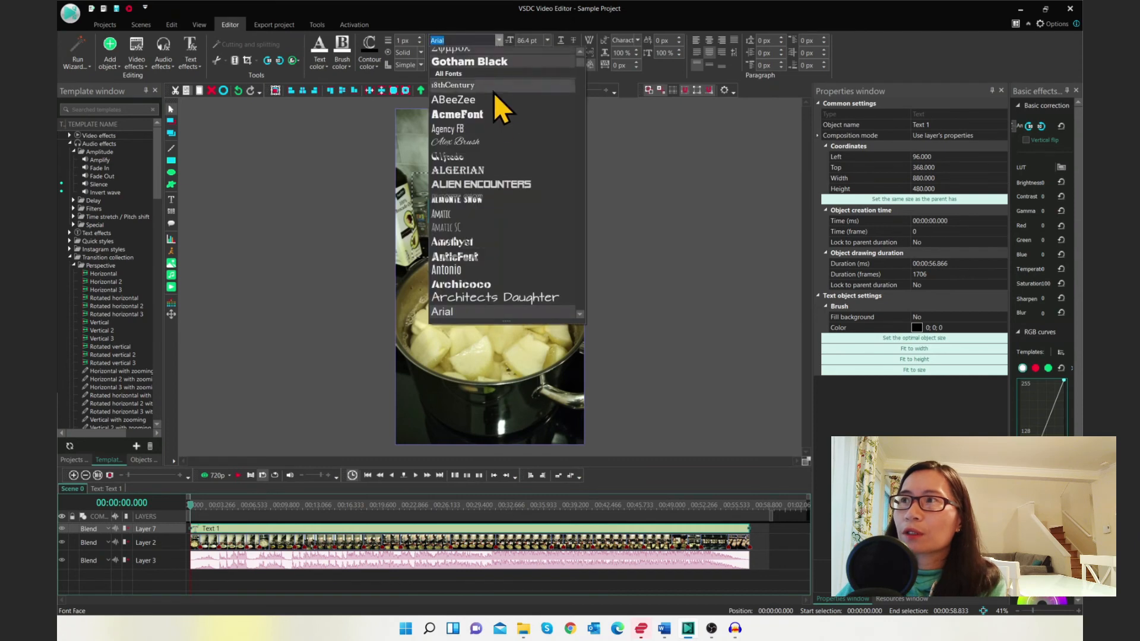
scroll(520, 184, "down", 2)
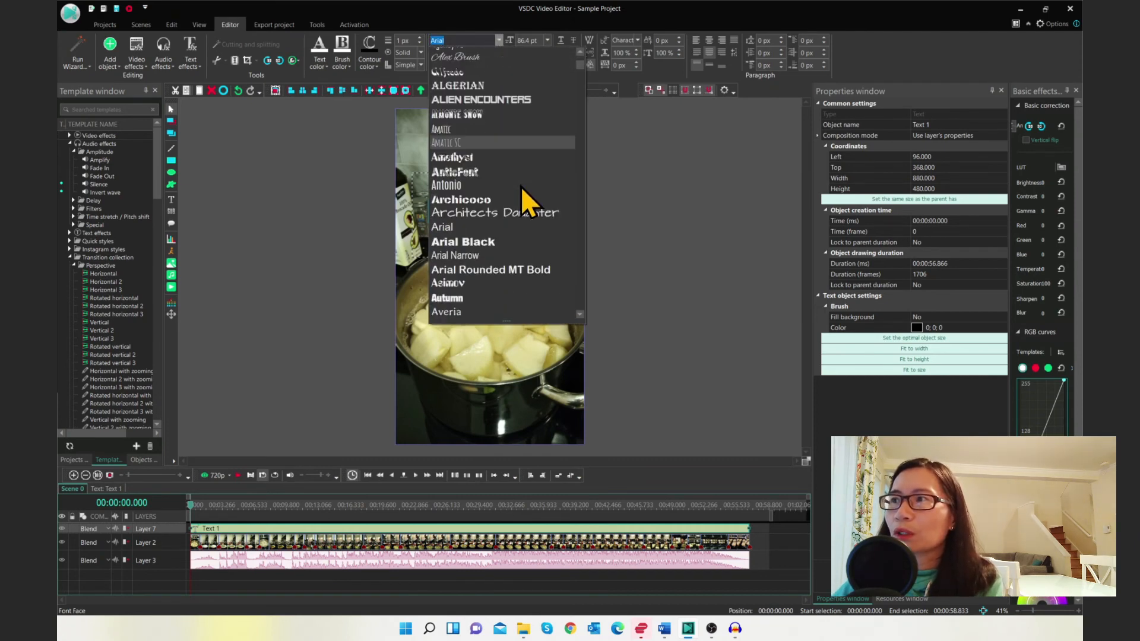
left_click(522, 186)
Pick a brush colour for the title from the theme colour palette
left_click(349, 67)
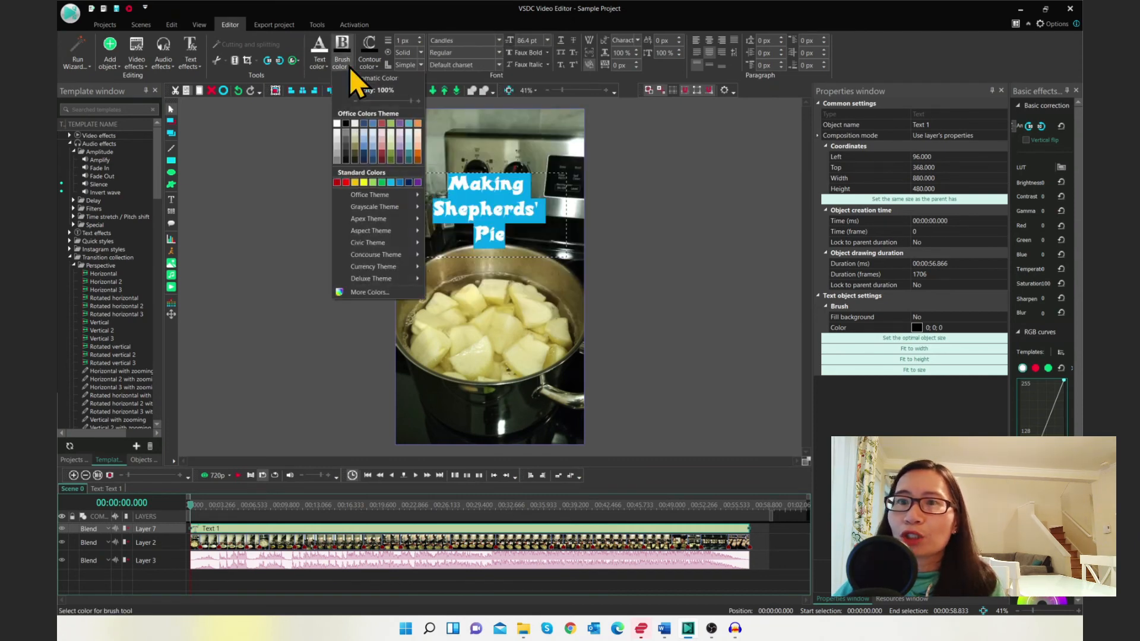
left_click(390, 128)
left_click(722, 327)
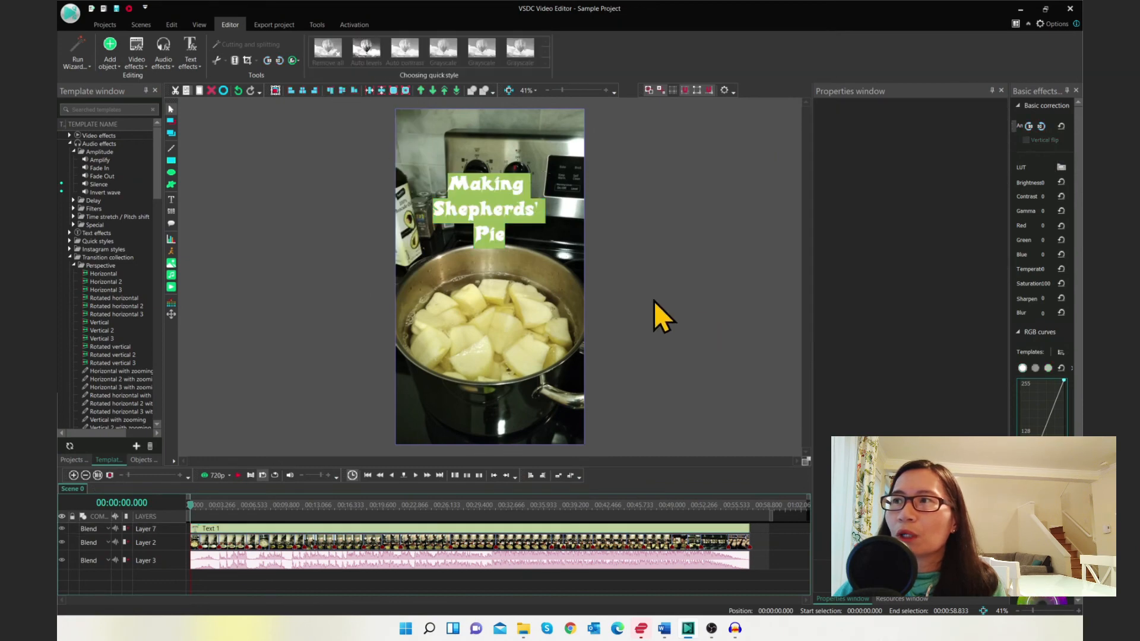
Reopen the title text and set its contour colour to black
double_click(493, 228)
left_click(369, 59)
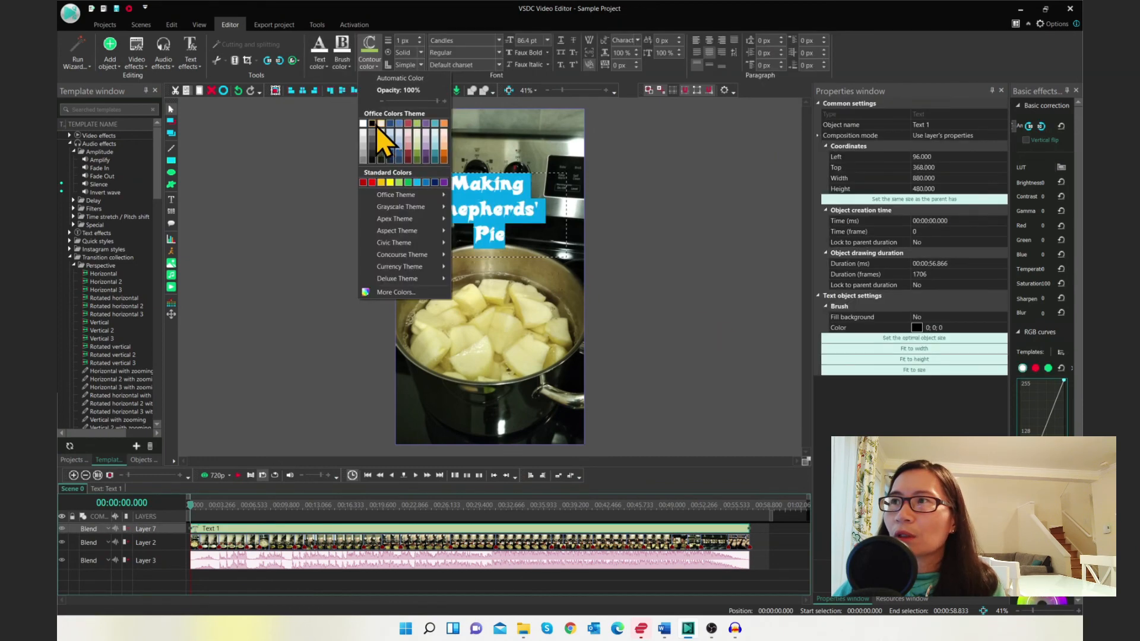
left_click(373, 126)
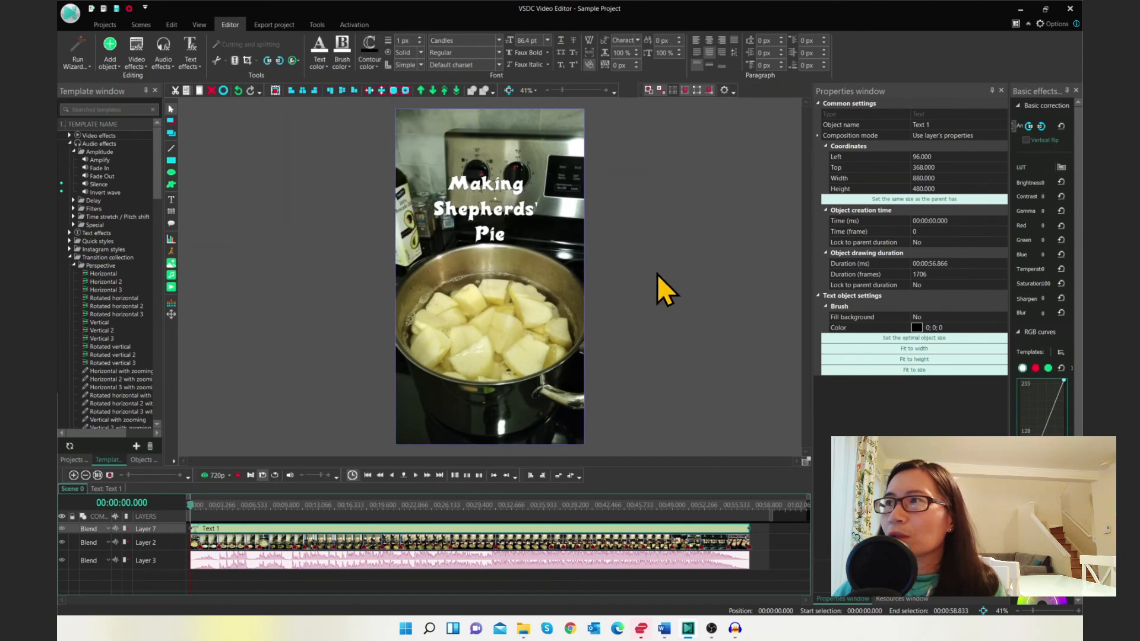
Set the title's contour thickness to 20 px and deselect the text
left_click(412, 41)
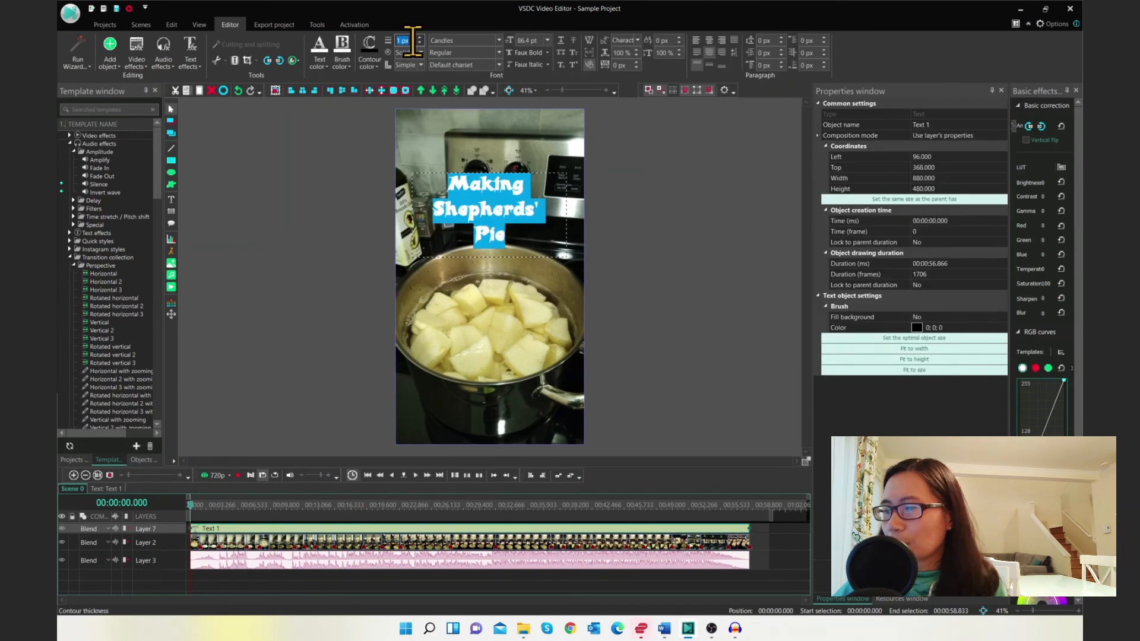
type("20p")
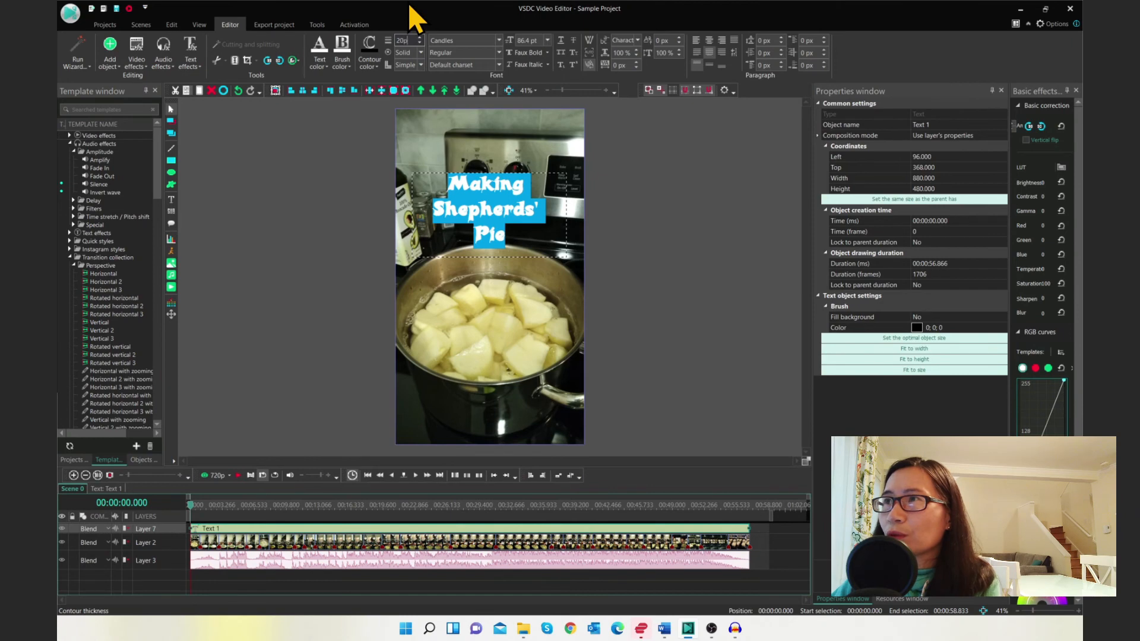
key("Return")
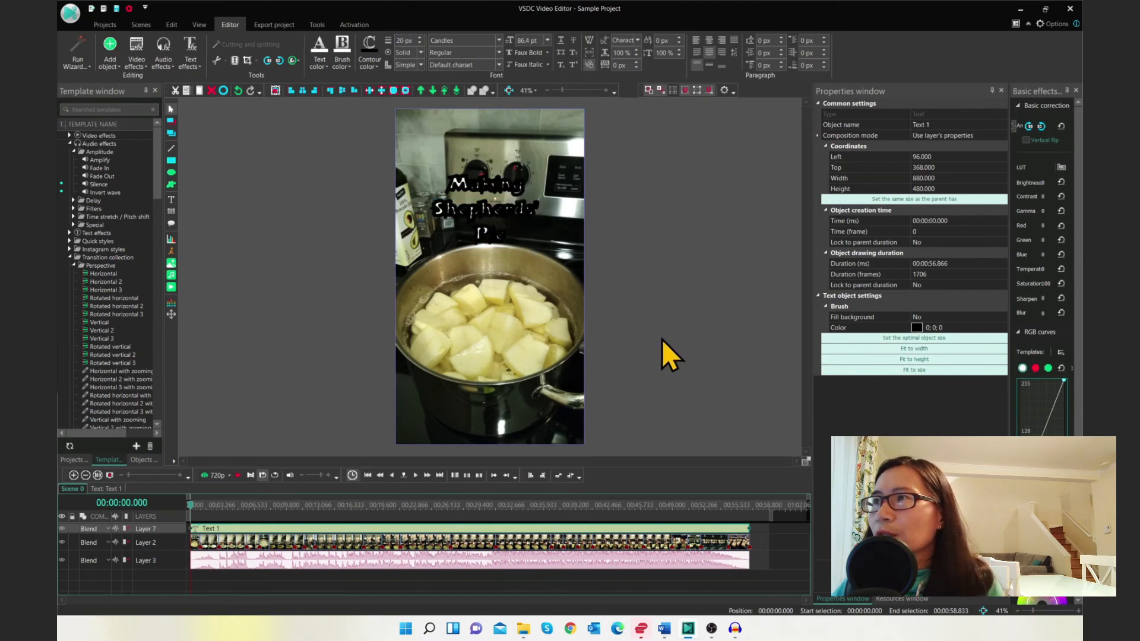
left_click(663, 340)
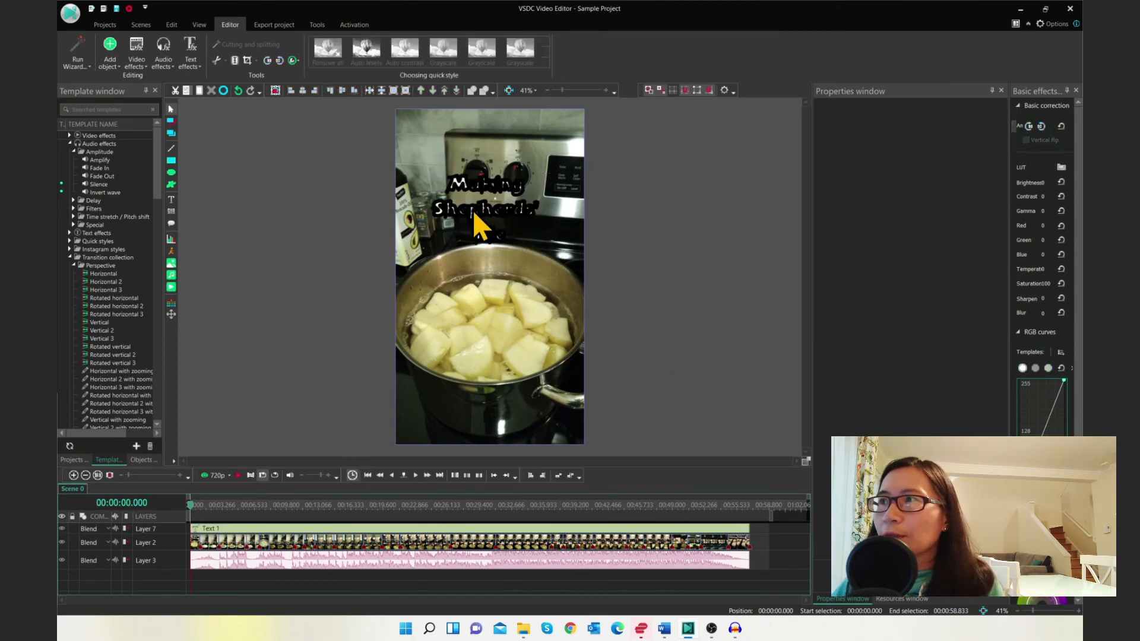
Shorten the title's clip on the timeline to about 1 second at the start of the video
left_click(480, 225)
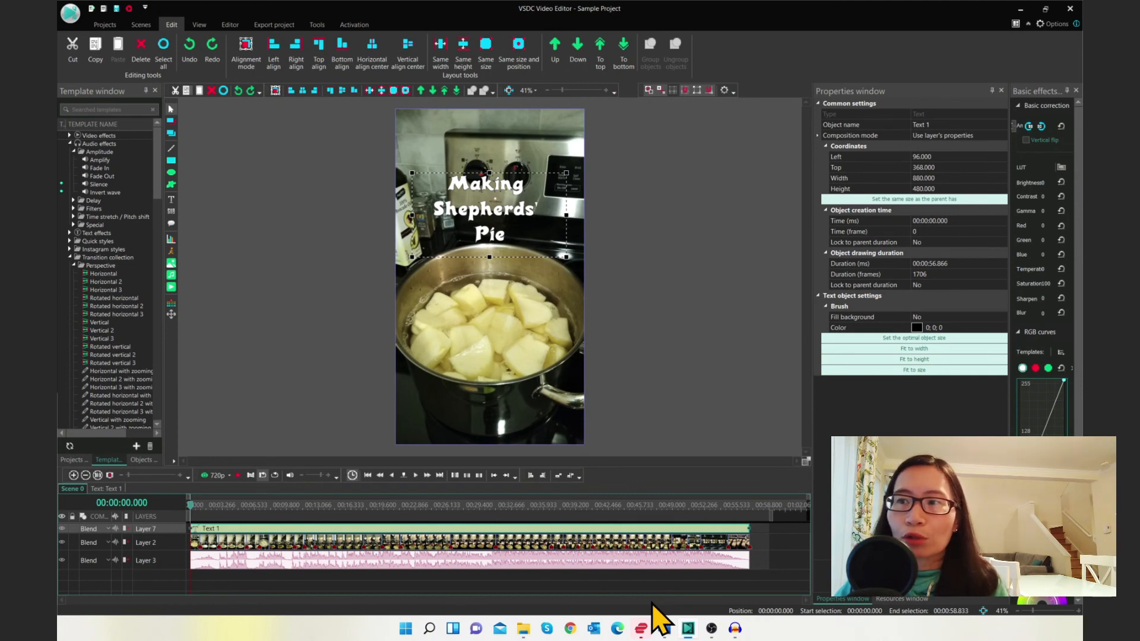
left_click(748, 528)
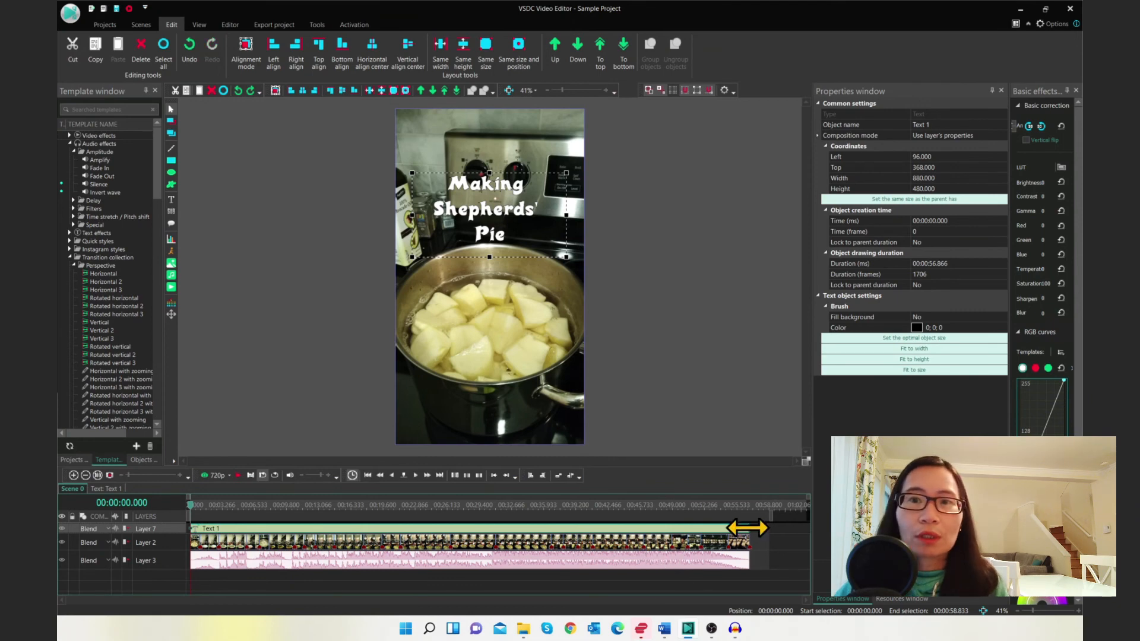
left_click_drag(748, 528, 199, 530)
left_click(197, 538)
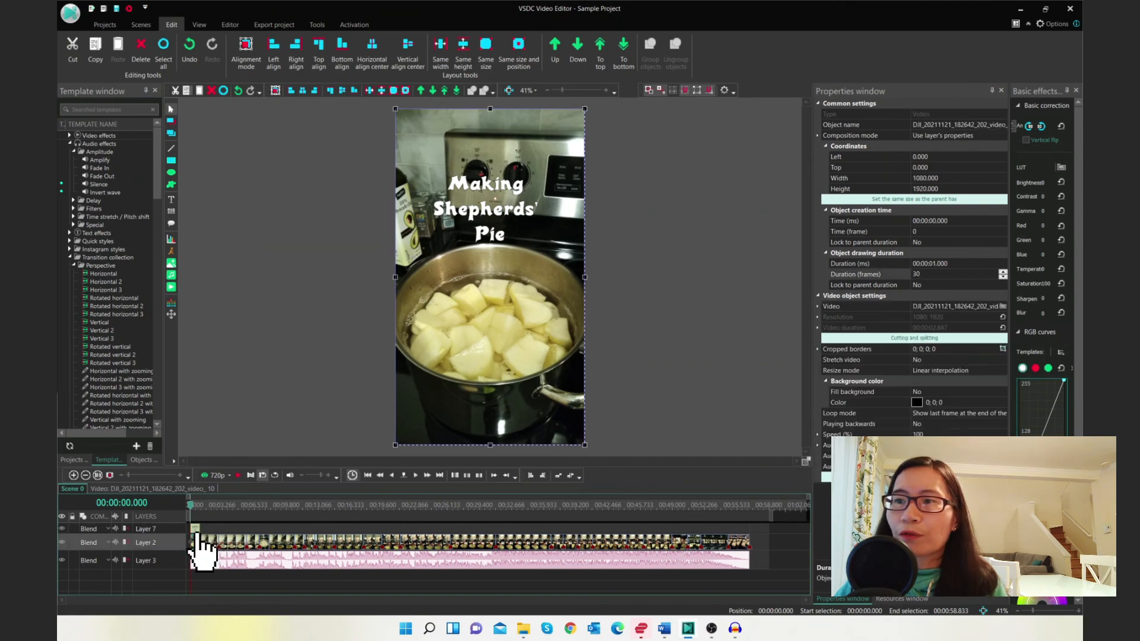
left_click(197, 530)
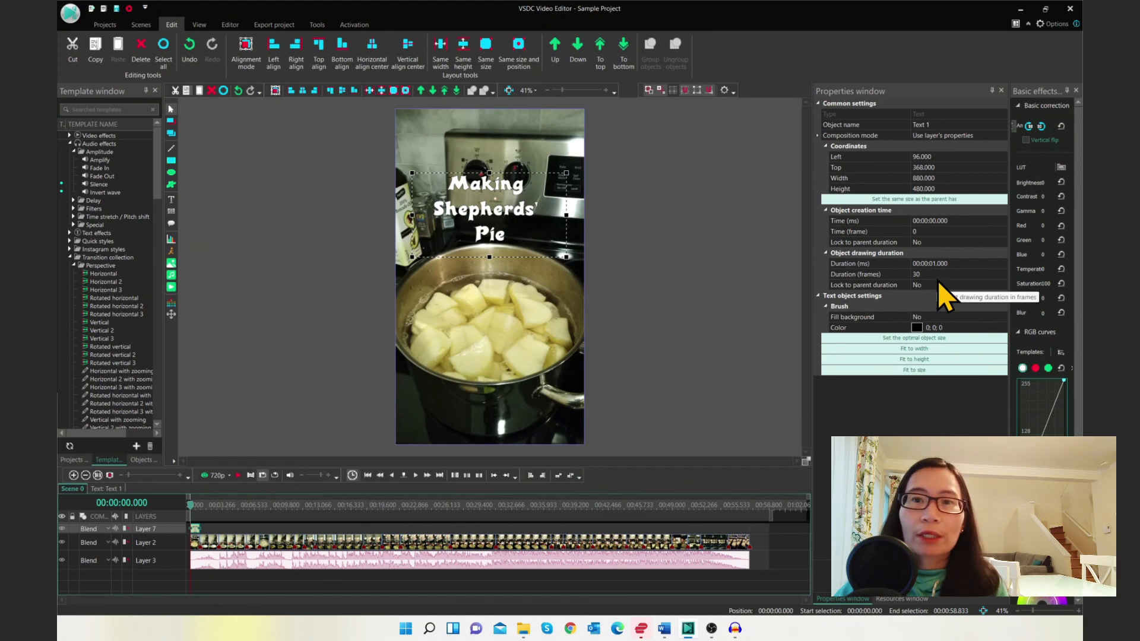
Play and stop the preview to check the title
left_click(238, 476)
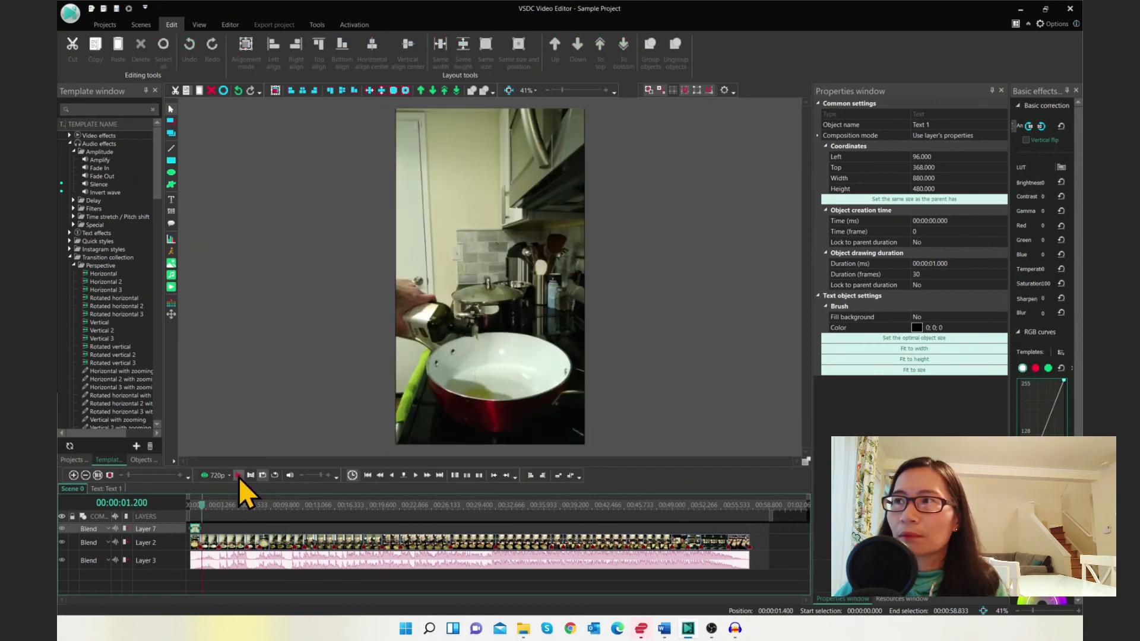
left_click(238, 475)
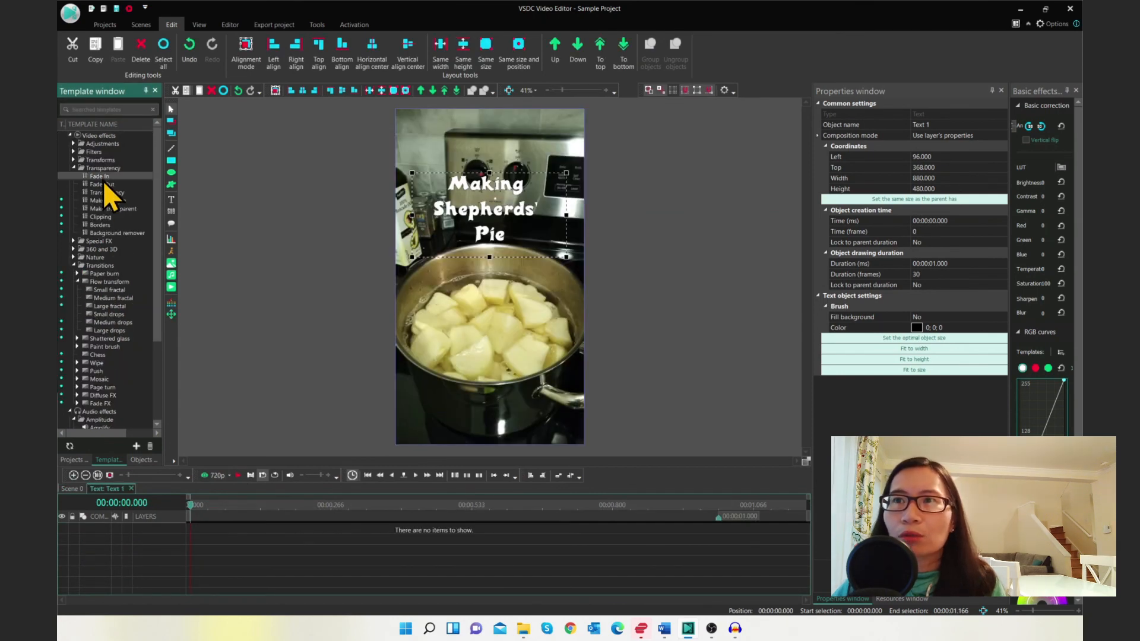
Add a Fade Out transparency effect to the title text object
left_click_drag(103, 185, 695, 530)
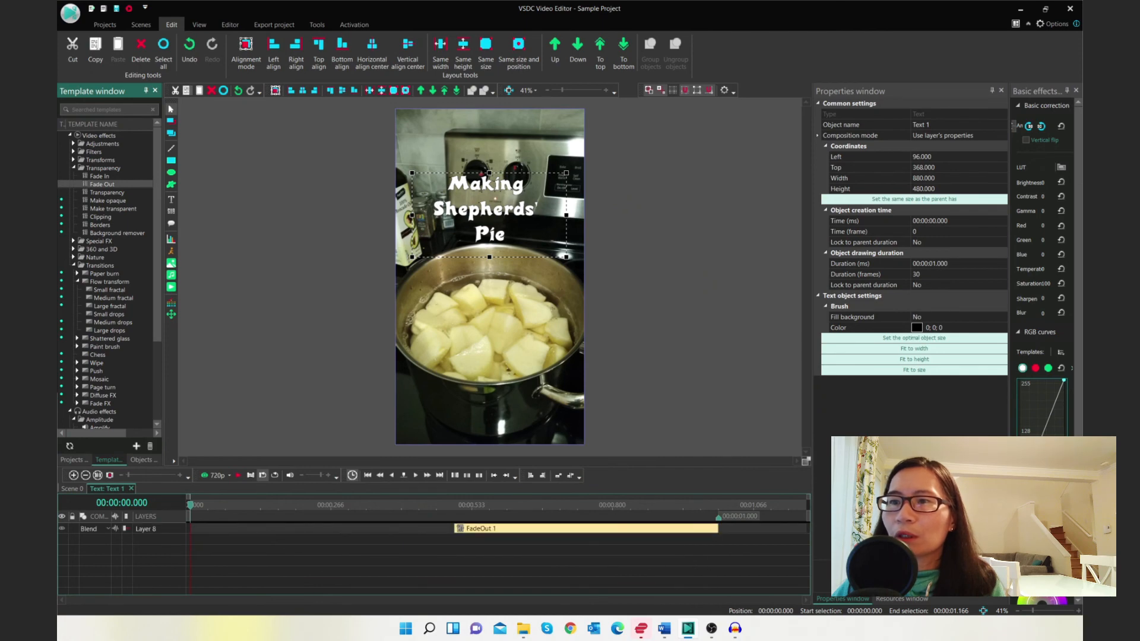
left_click(238, 480)
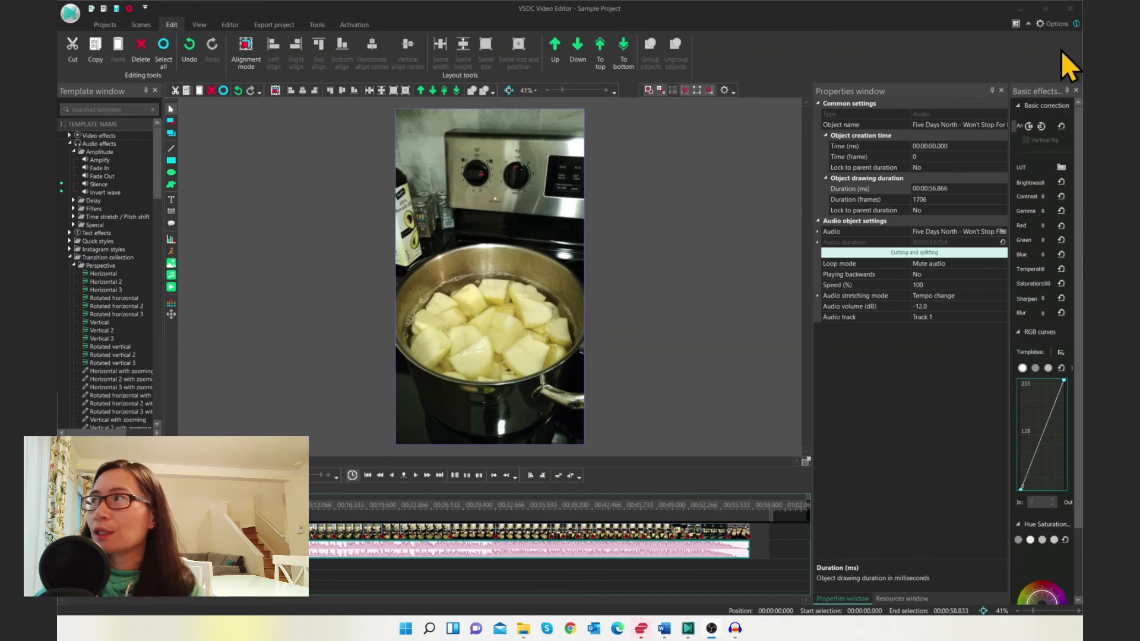
Set the project to auto-save every 3 minutes in the program options
left_click(1060, 24)
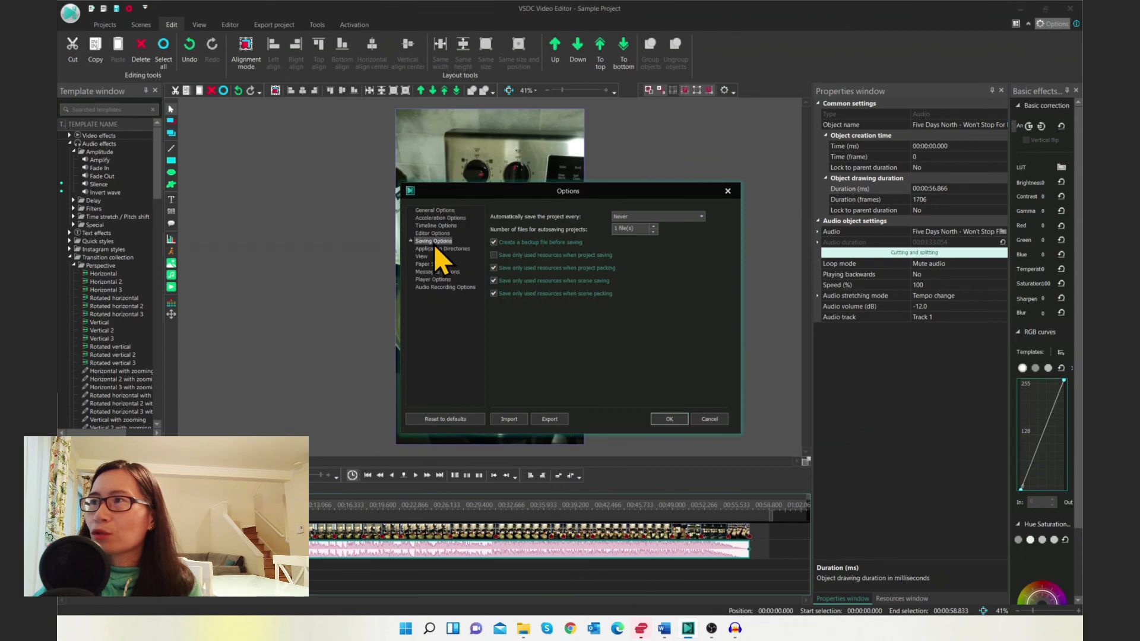
left_click(700, 217)
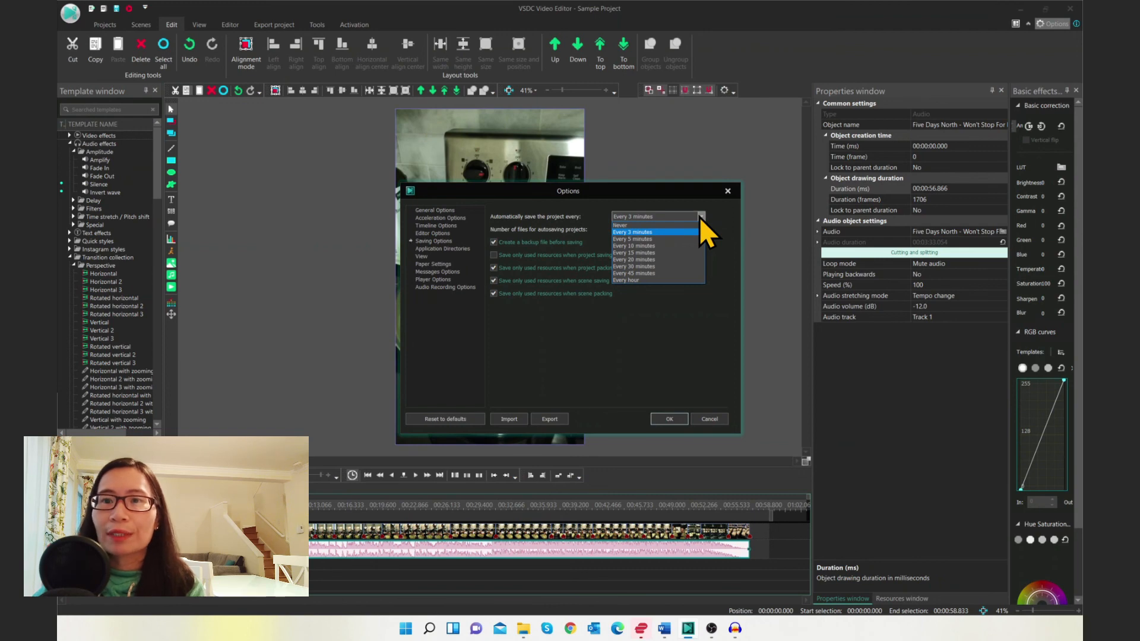
left_click(654, 227)
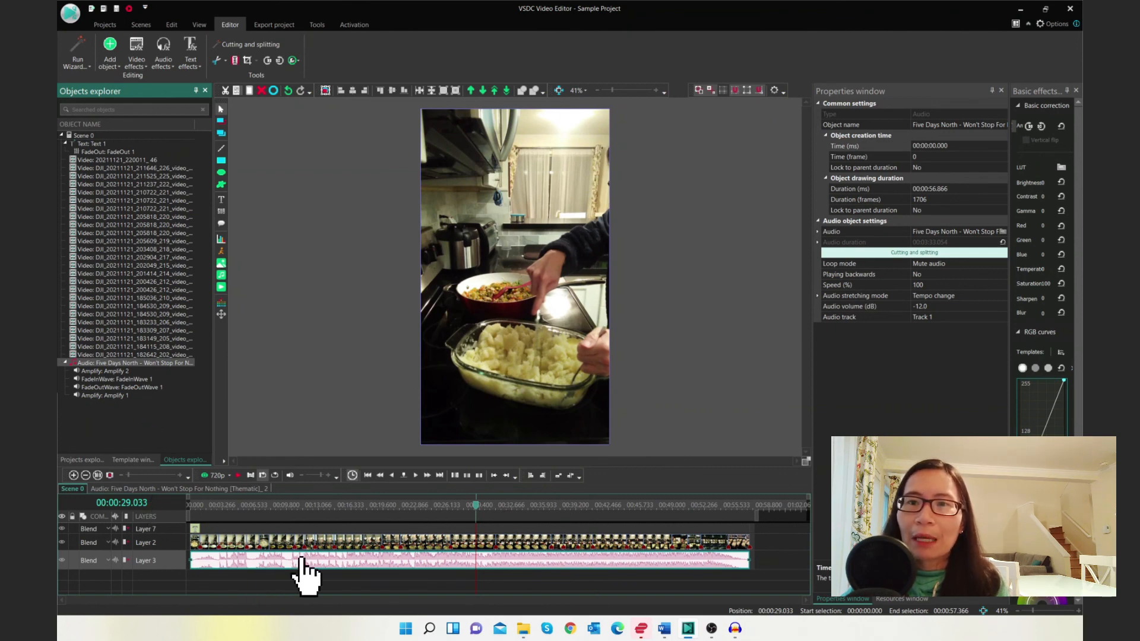
Open the music clip to inspect its Fade In and Amplify effects, then return to the scene and inspect the clips
left_click(194, 491)
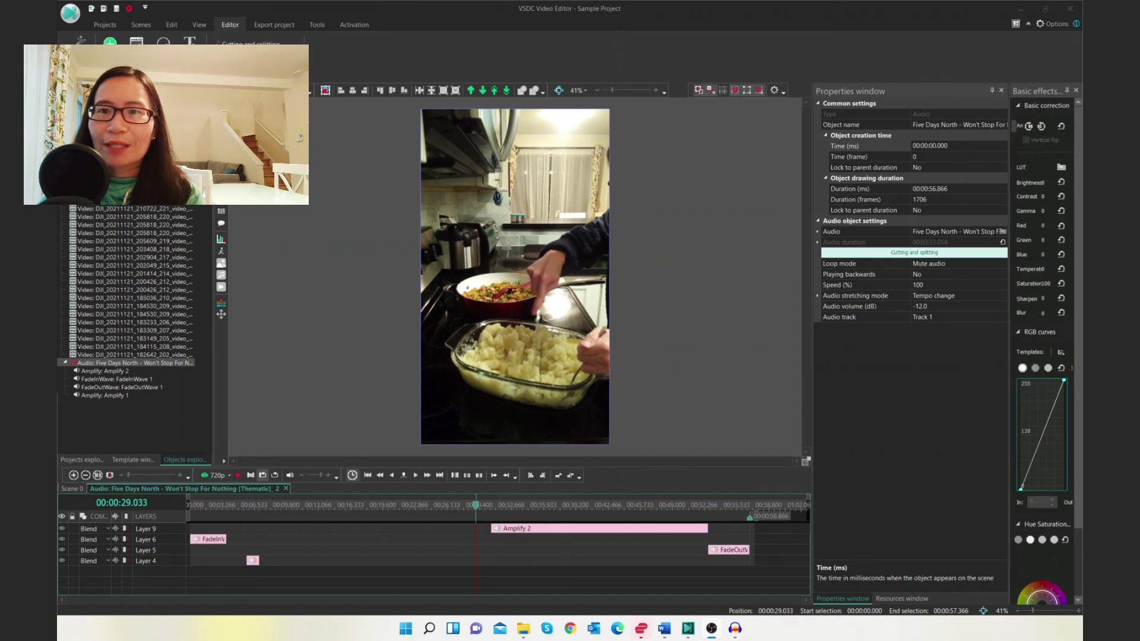
left_click(201, 542)
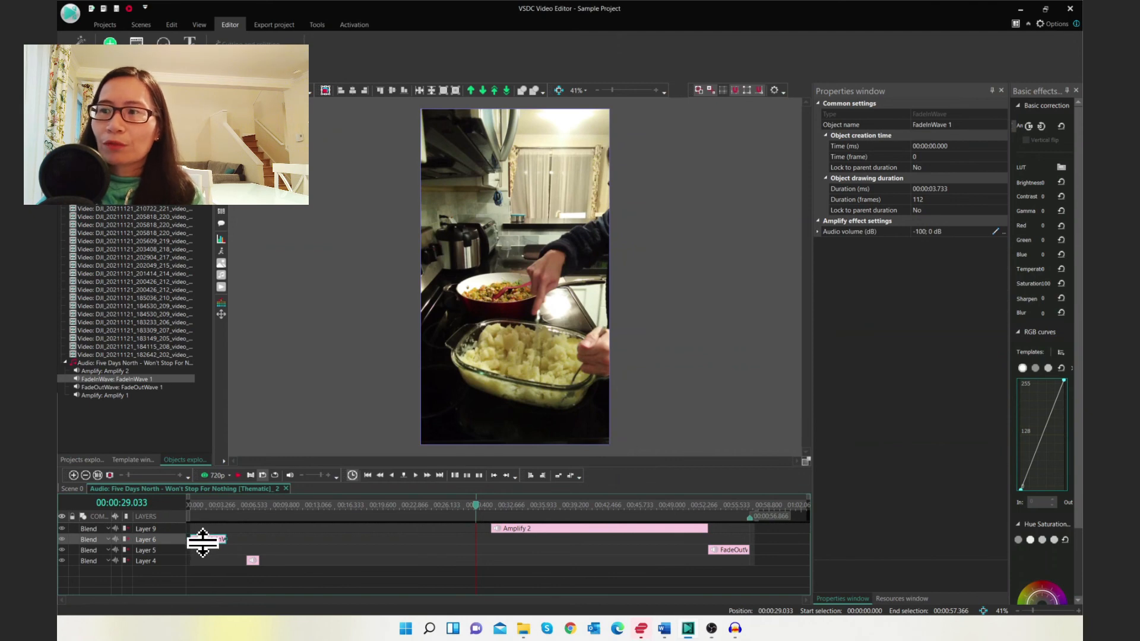
left_click(253, 562)
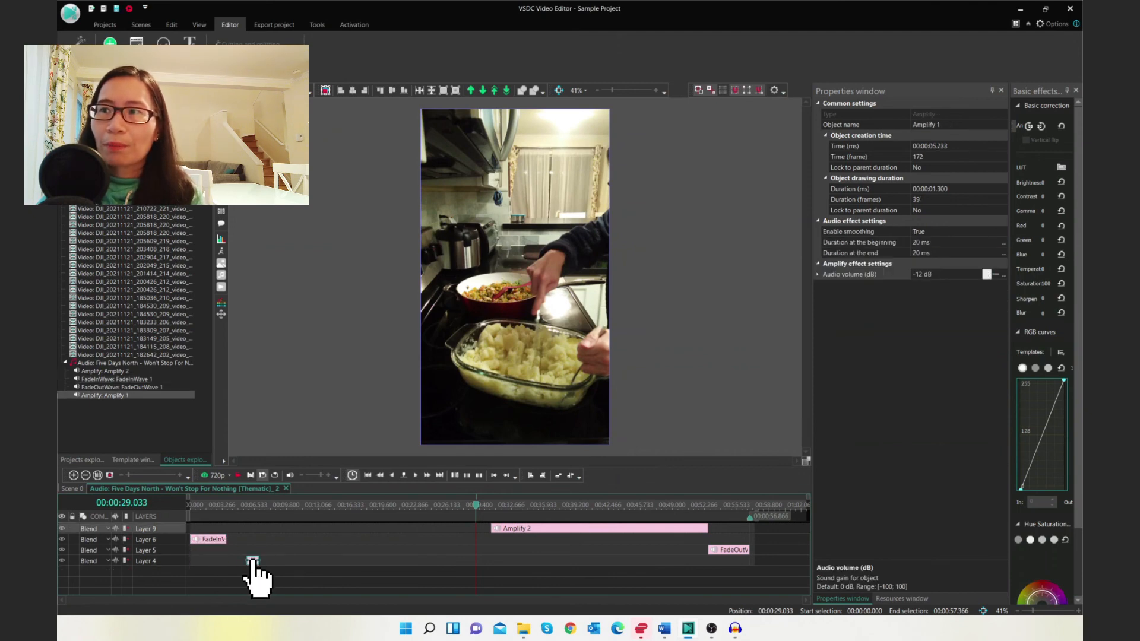
left_click(73, 490)
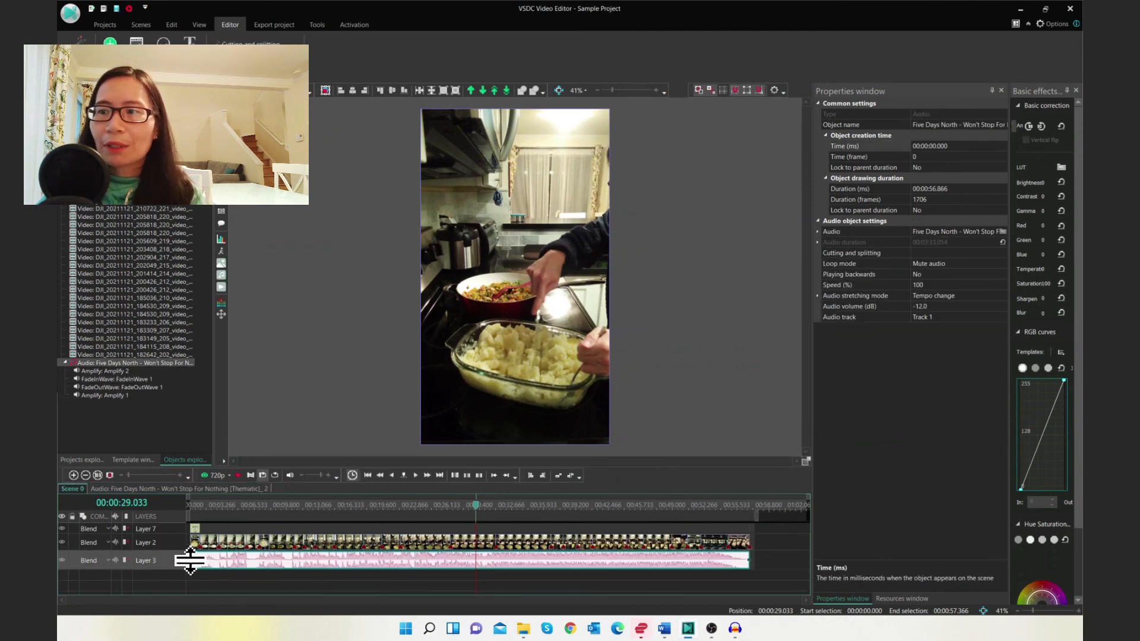
left_click(253, 588)
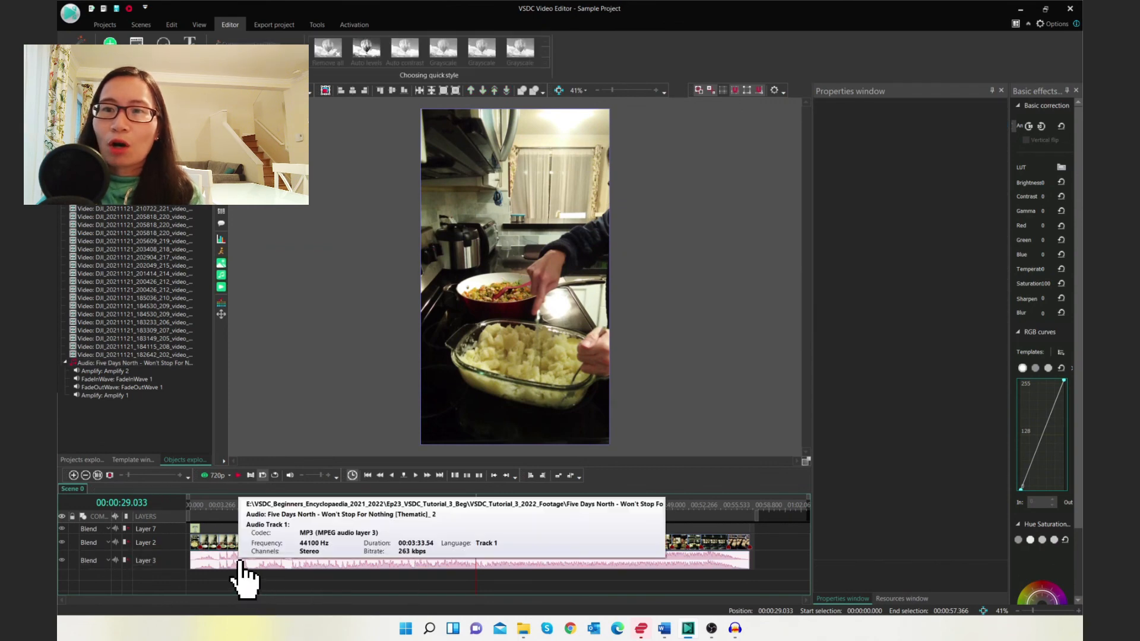
left_click(241, 563)
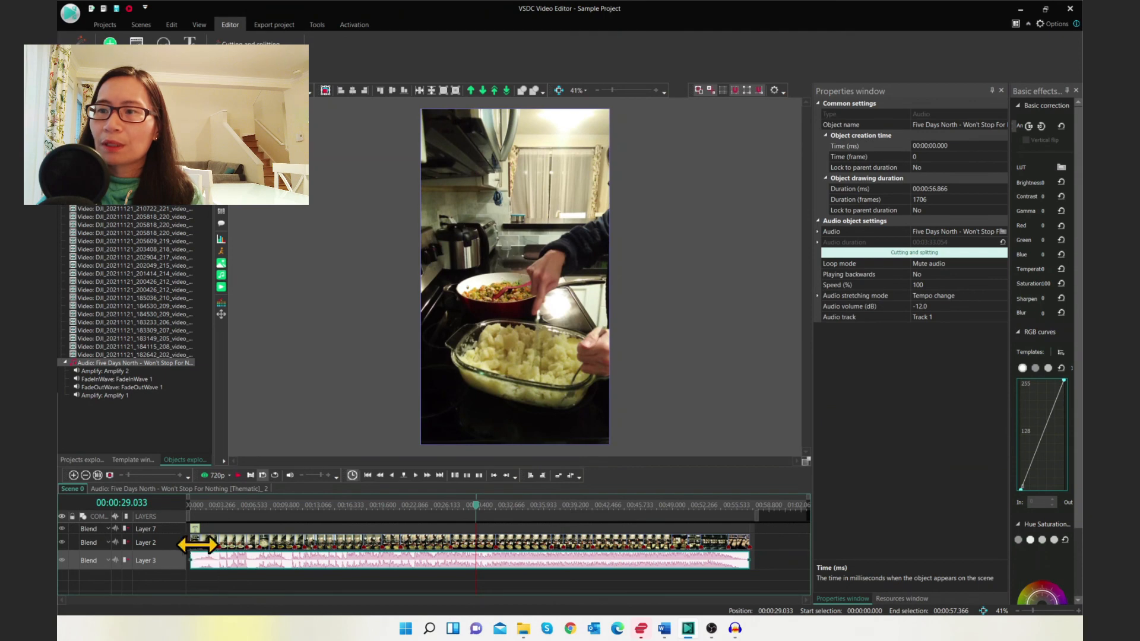
left_click(205, 544)
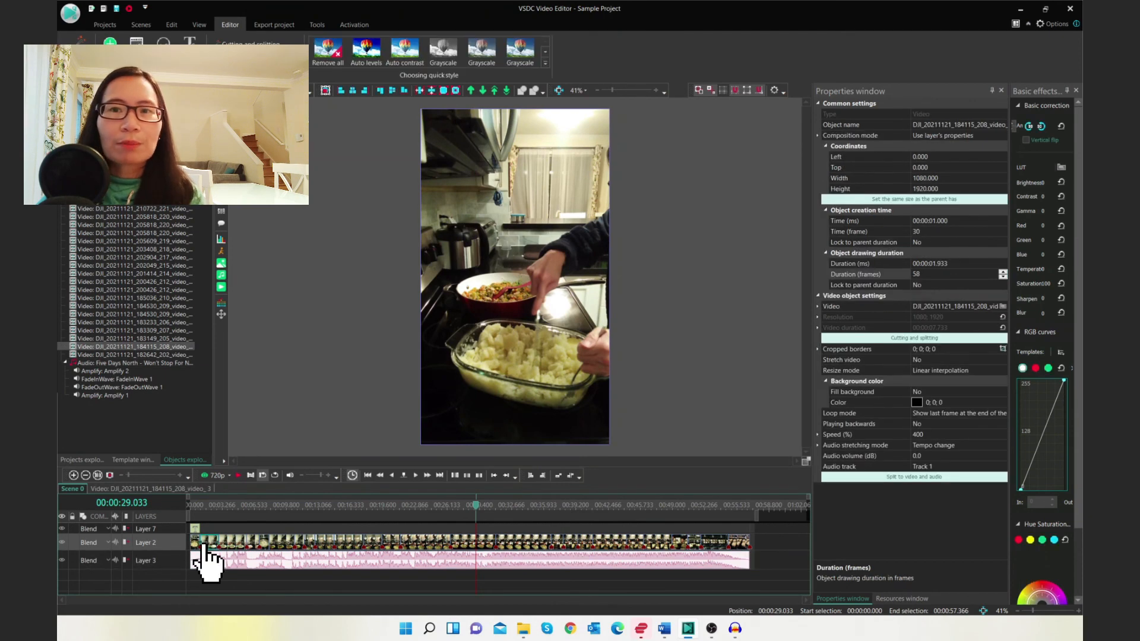